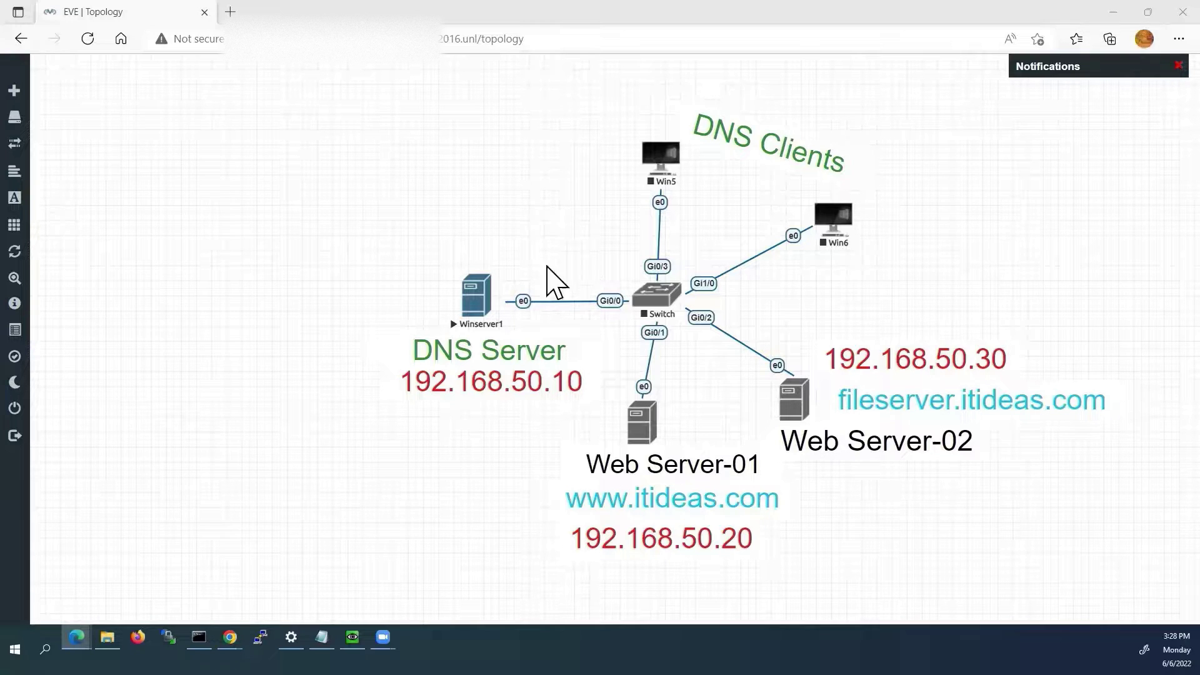
Switch to the Winserver1 console and launch Server Manager from the Command Prompt with the command servermanager
{"action": "mouse_move", "coordinate": [352, 637]}
{"action": "left_click", "coordinate": [381, 611]}
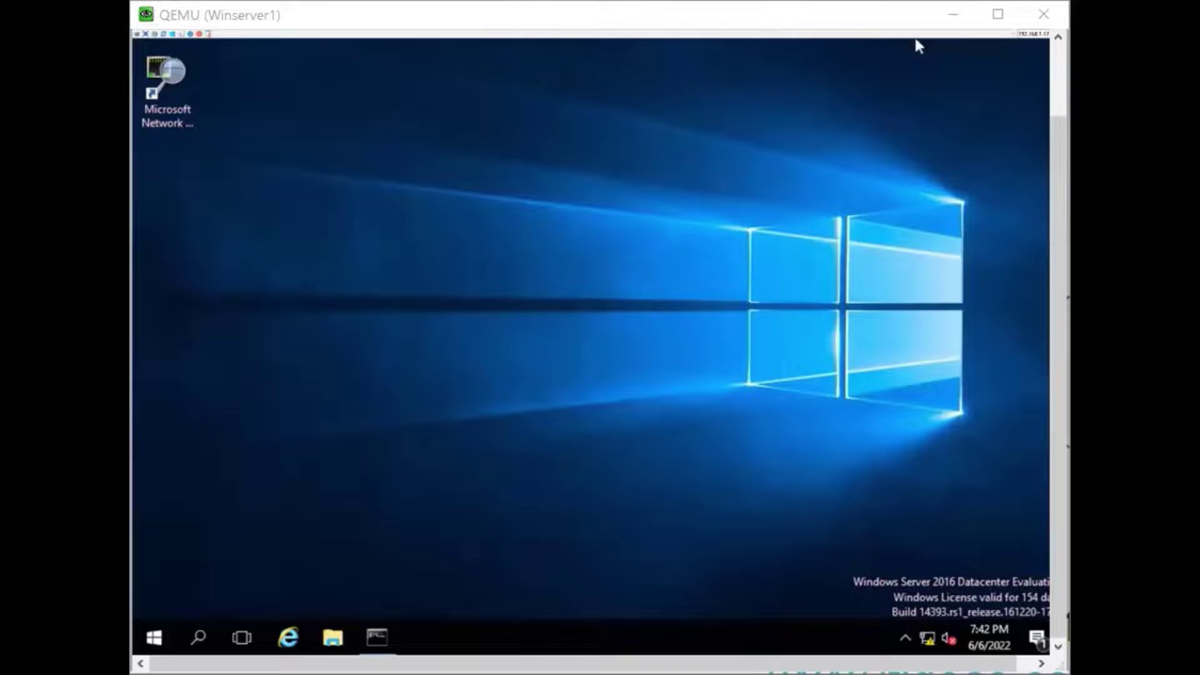
{"action": "left_click", "coordinate": [153, 640]}
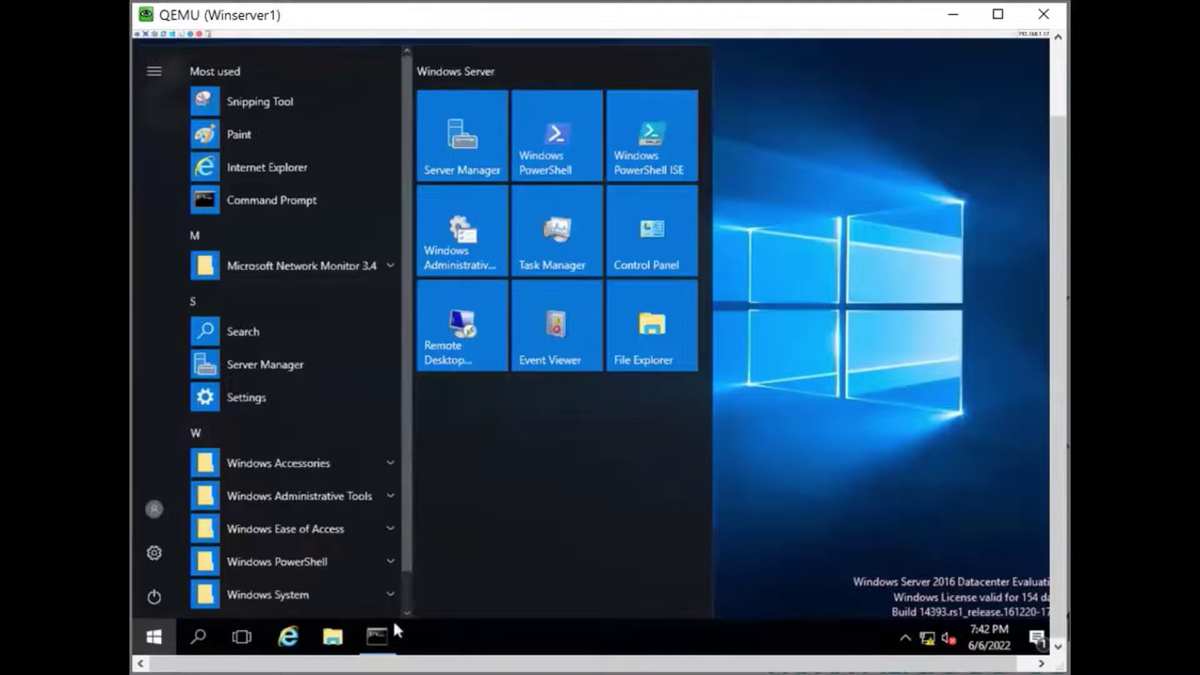
{"action": "mouse_move", "coordinate": [383, 652]}
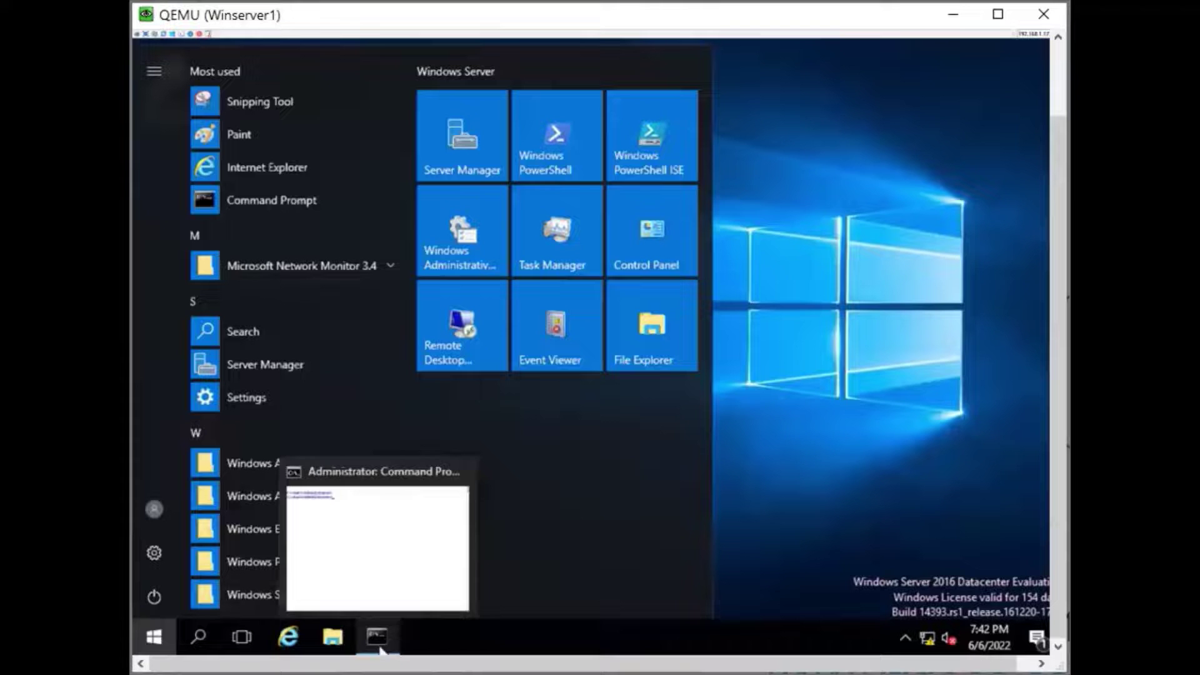
{"action": "left_click", "coordinate": [366, 566]}
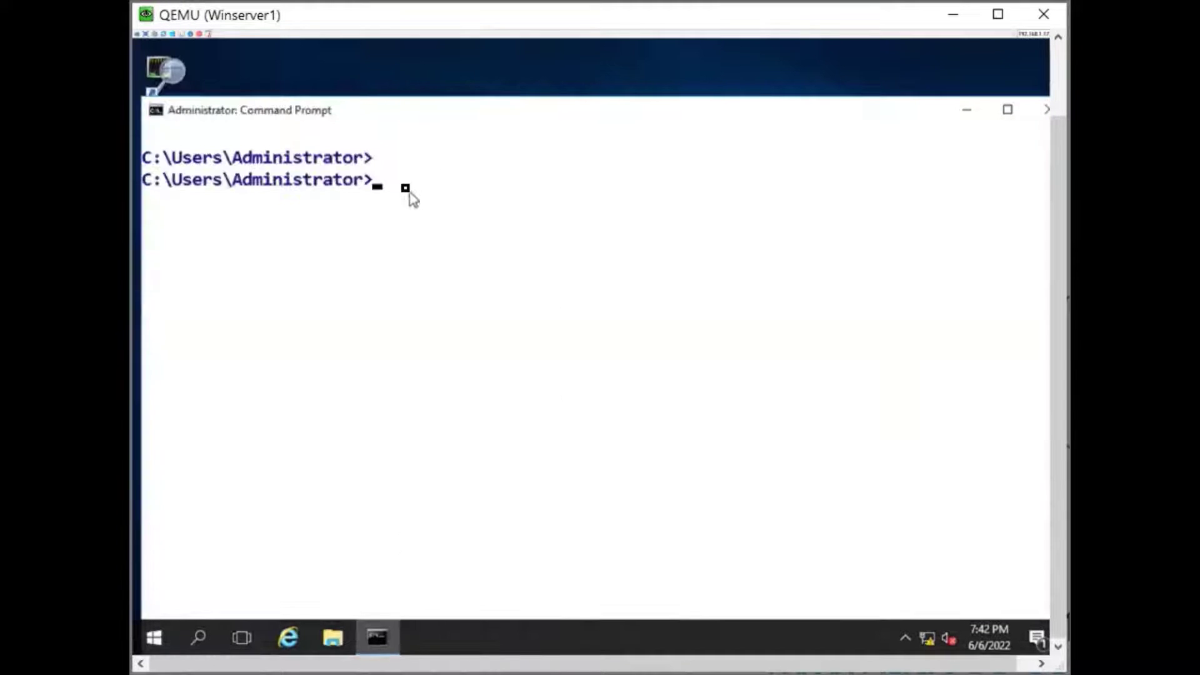
{"action": "type", "text": "servermanager"}
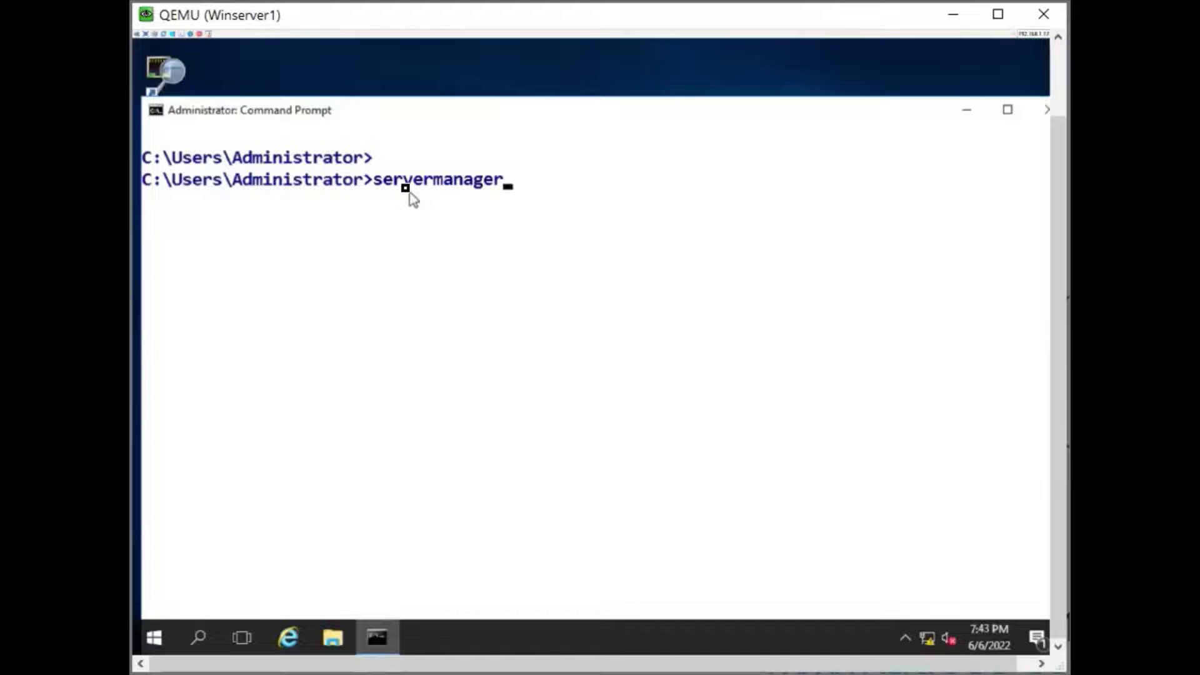
{"action": "key", "text": "Return"}
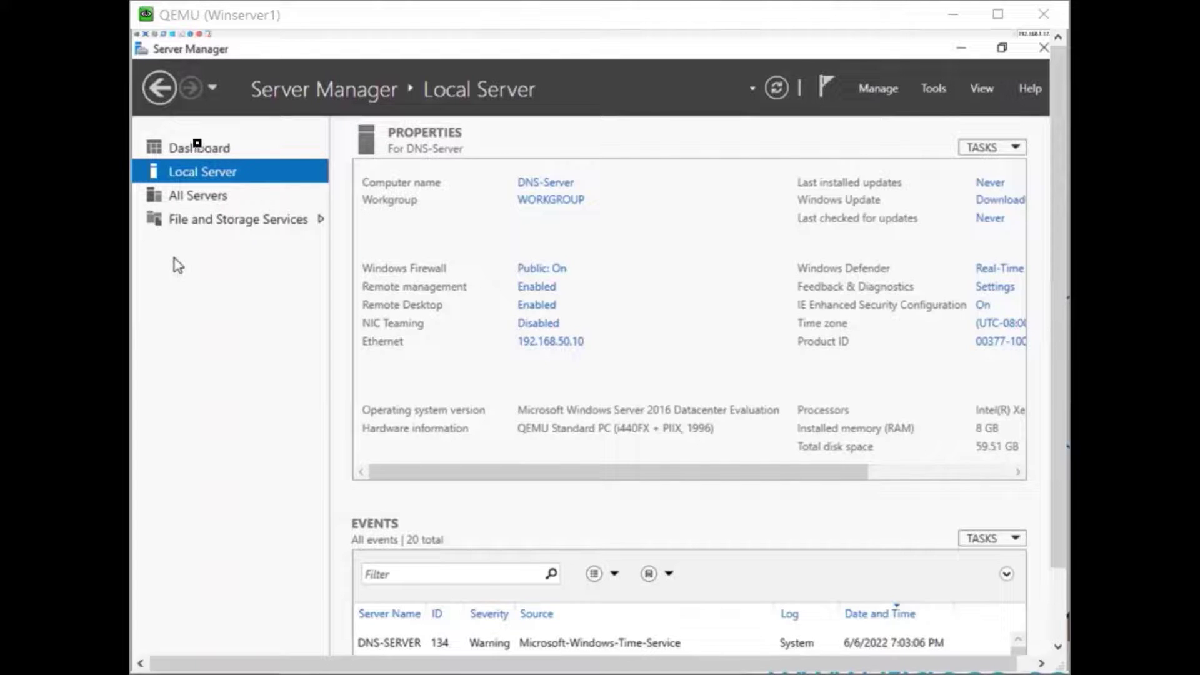
Start adding roles and features from the Dashboard, using a role-based installation with DNS-Server from the server pool as destination
{"action": "left_click", "coordinate": [202, 151]}
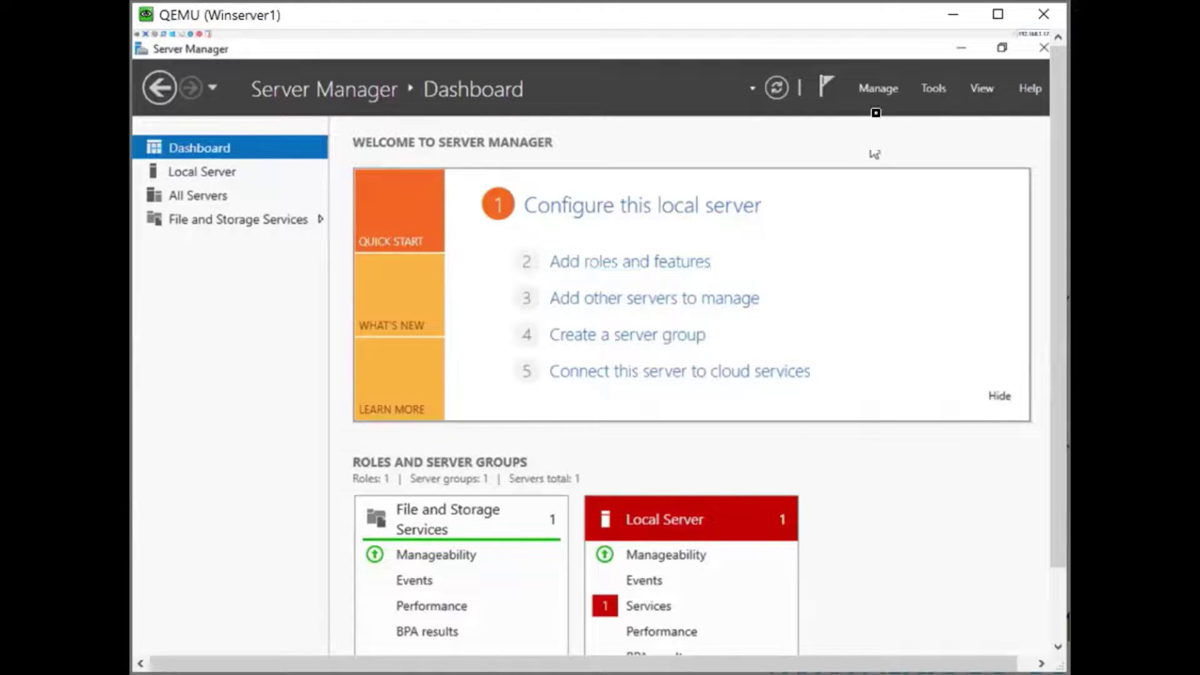
{"action": "left_click", "coordinate": [874, 86]}
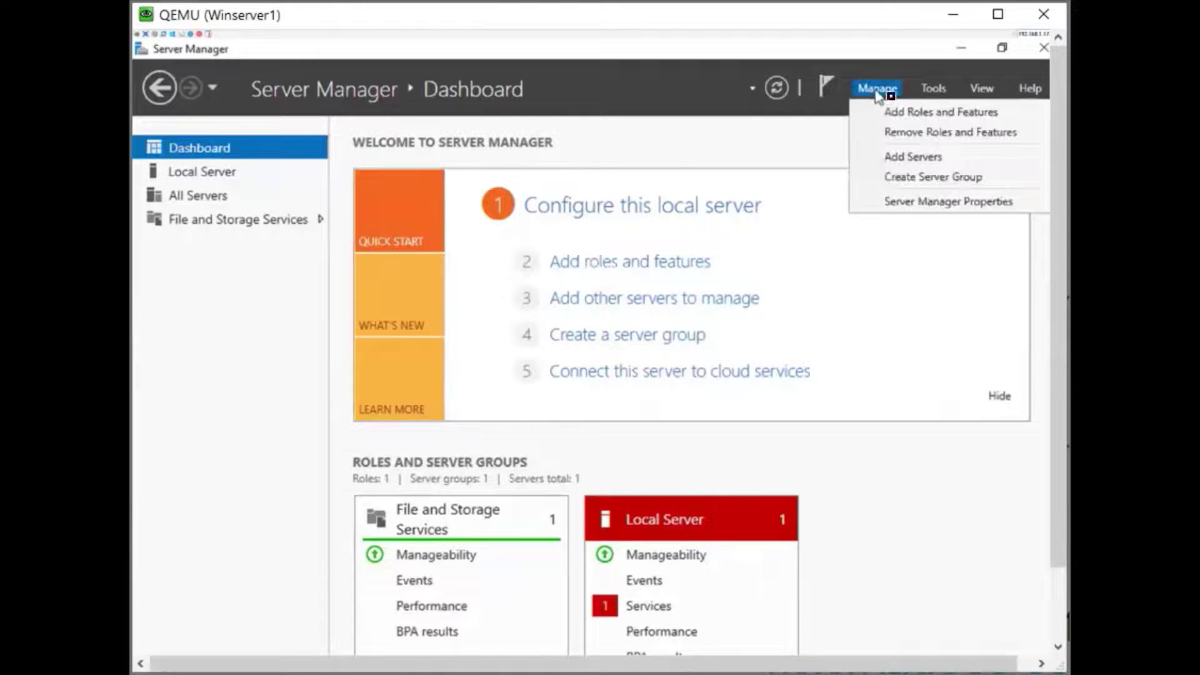
{"action": "left_click", "coordinate": [916, 117]}
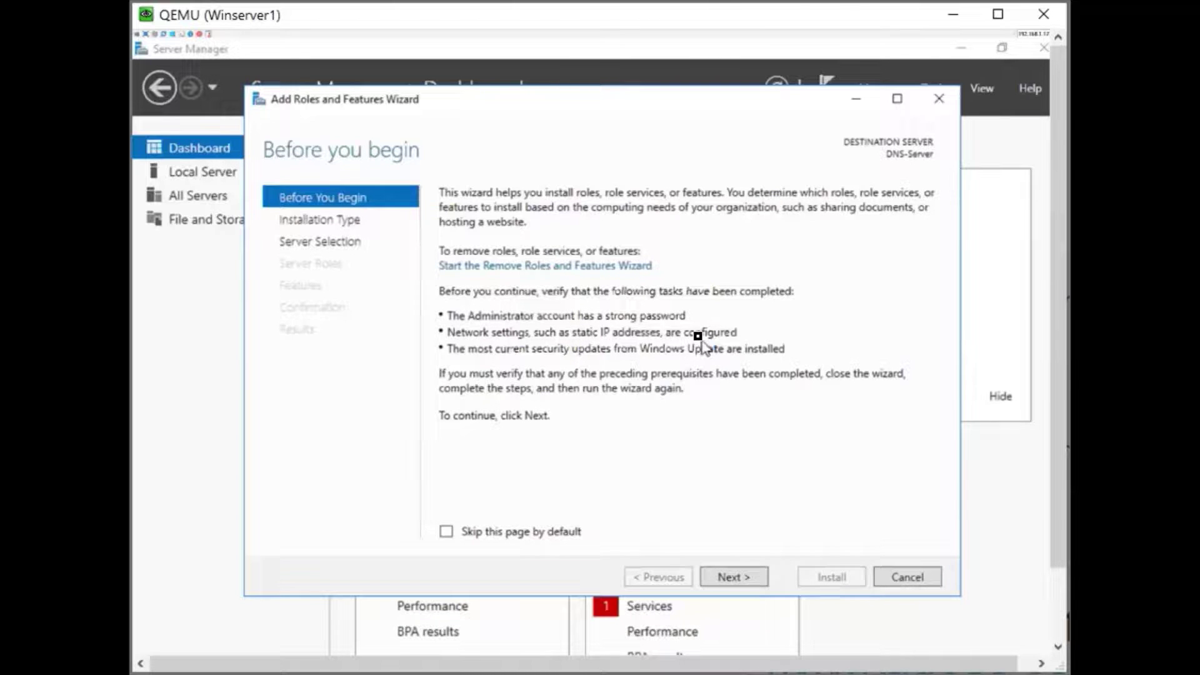
{"action": "left_click", "coordinate": [728, 577]}
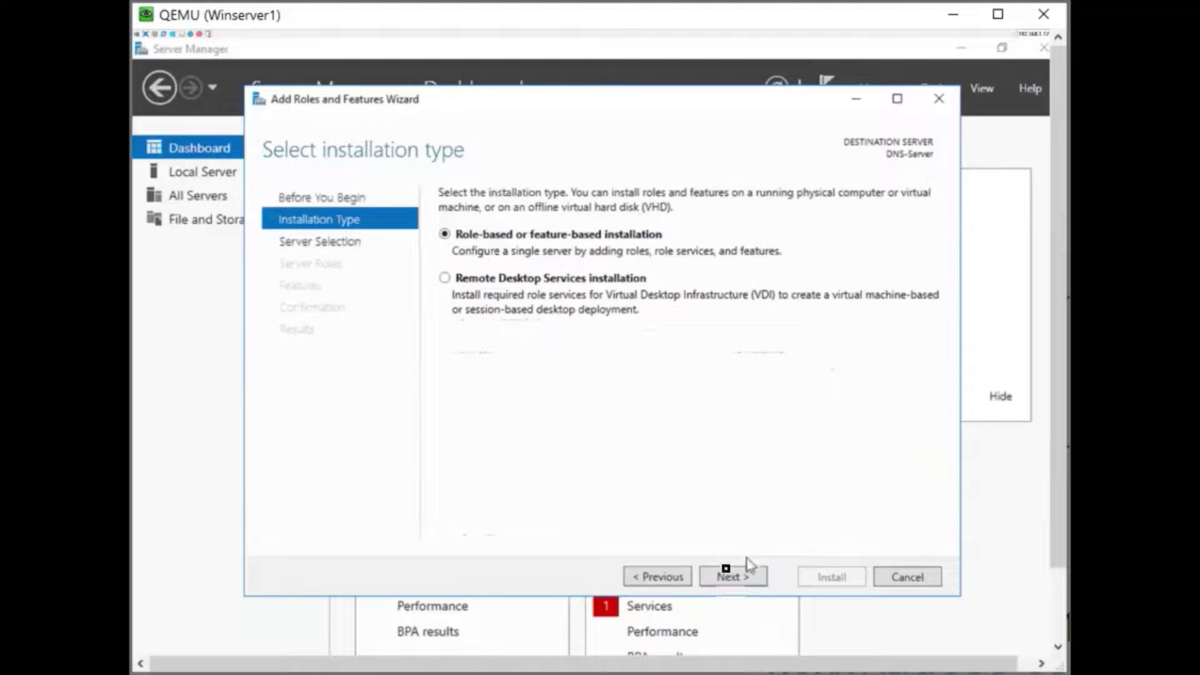
{"action": "left_click", "coordinate": [731, 576]}
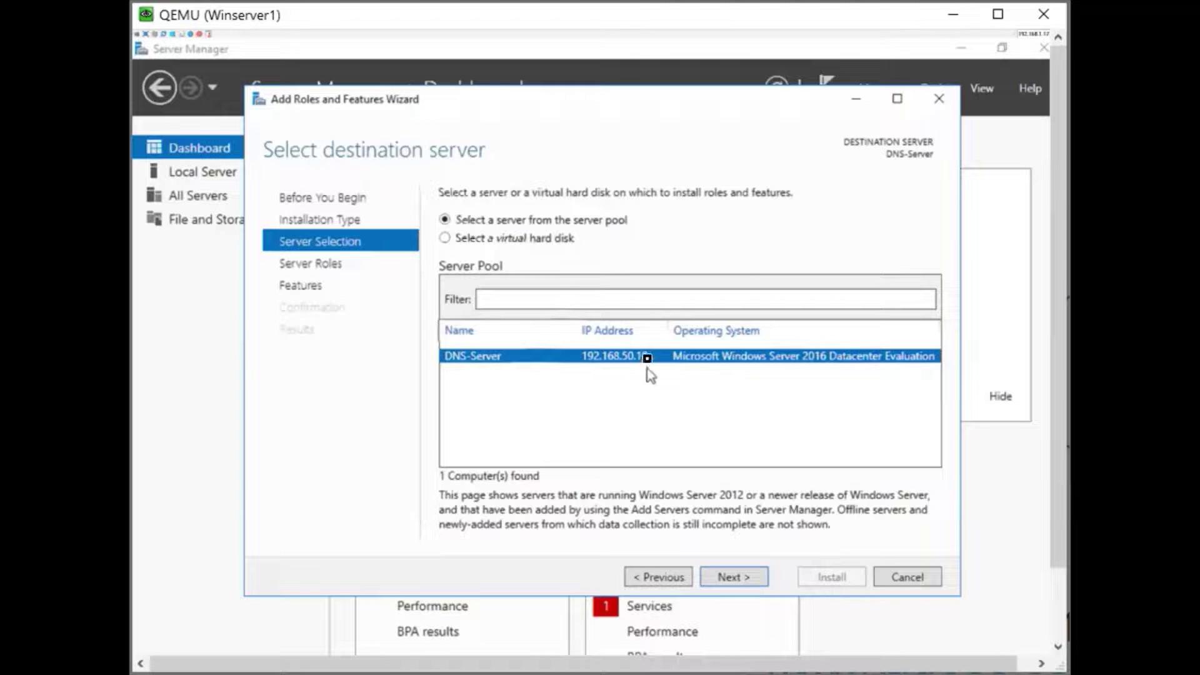
{"action": "left_click", "coordinate": [733, 576]}
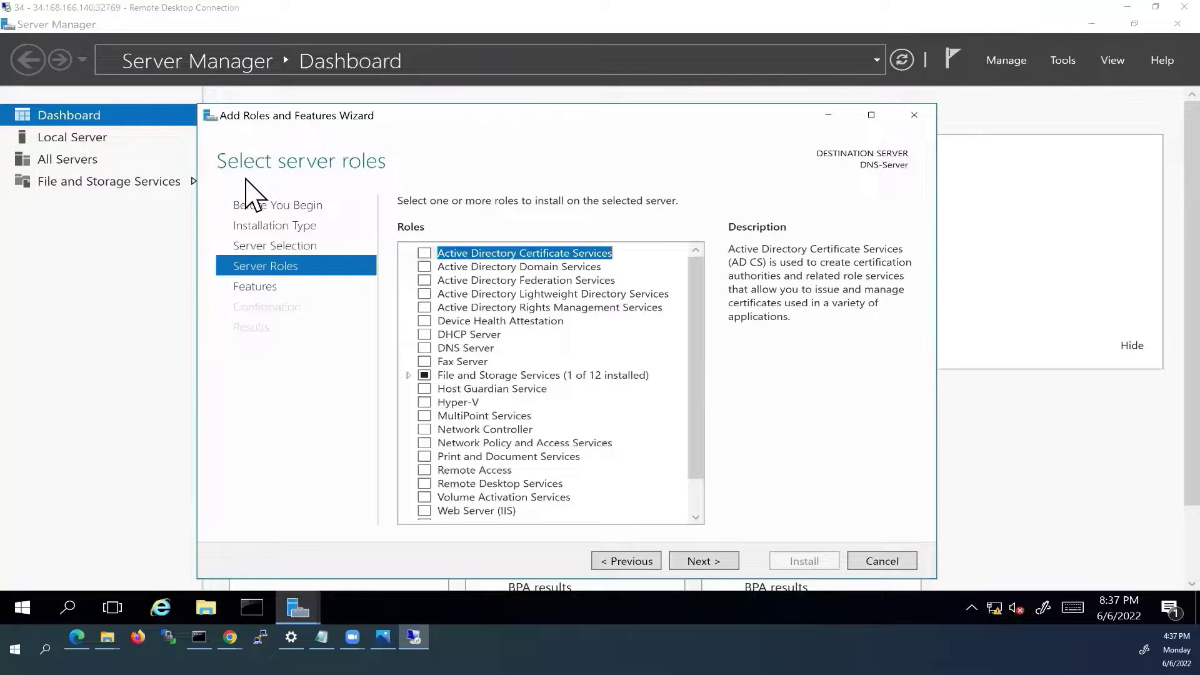
Install the DNS Server role with its required management tools and no extra features, and close the wizard
{"action": "left_click", "coordinate": [425, 349]}
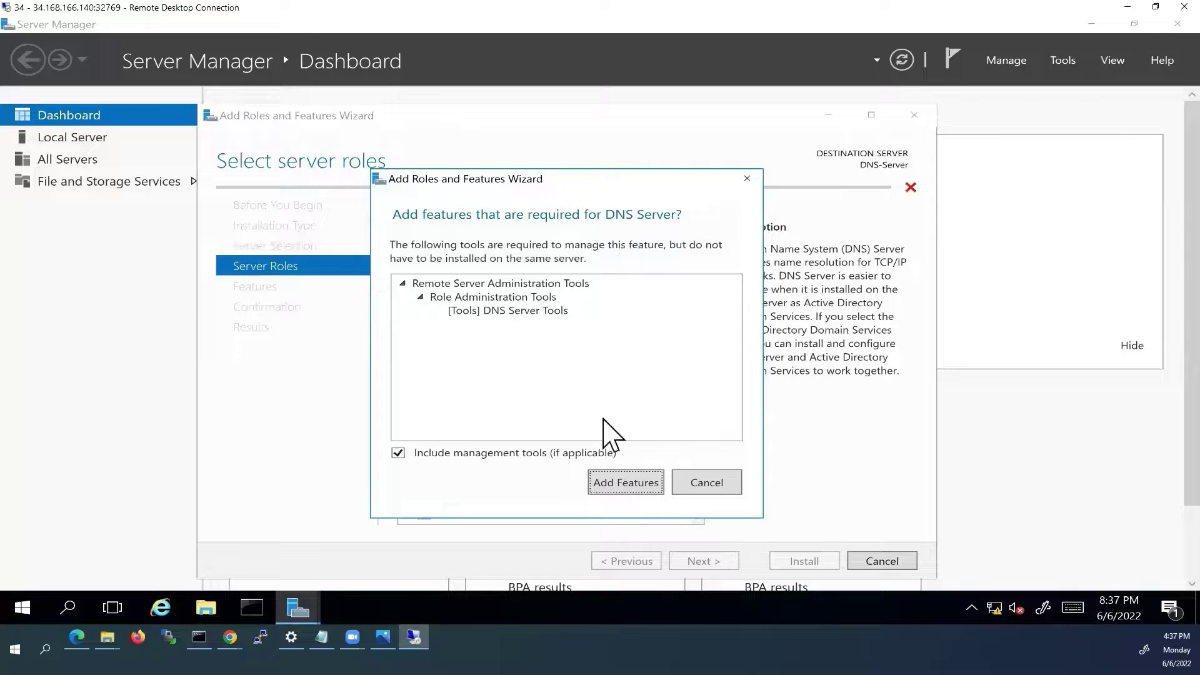
{"action": "left_click", "coordinate": [622, 482]}
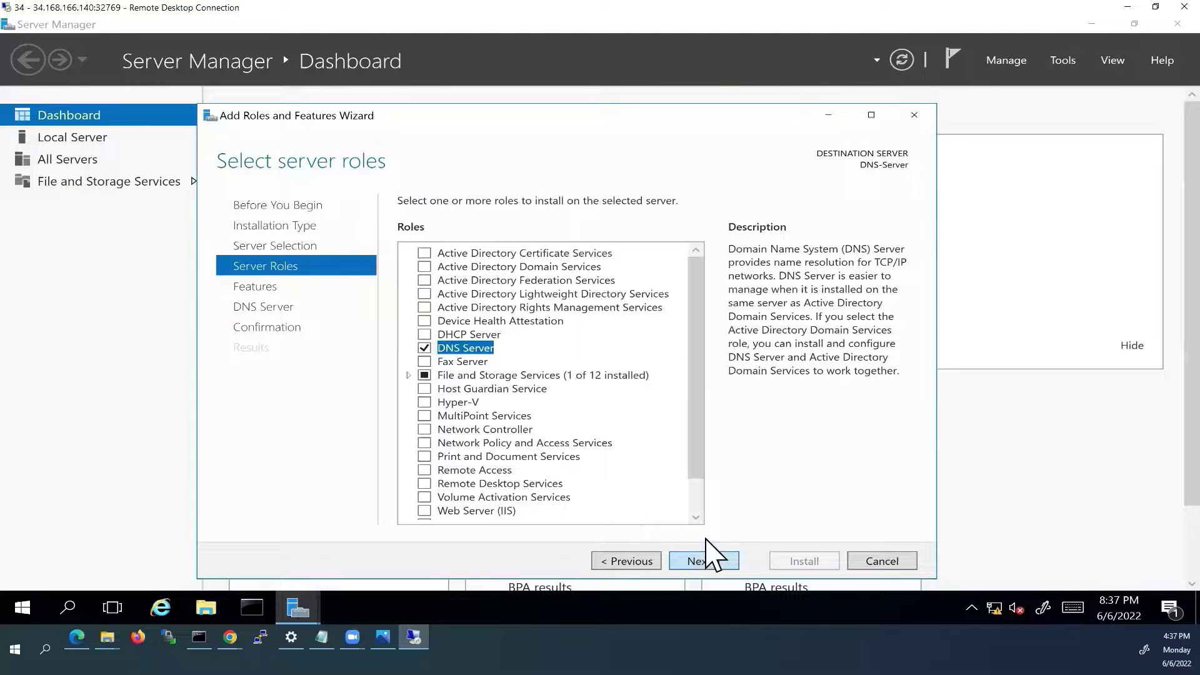
{"action": "left_click", "coordinate": [734, 550]}
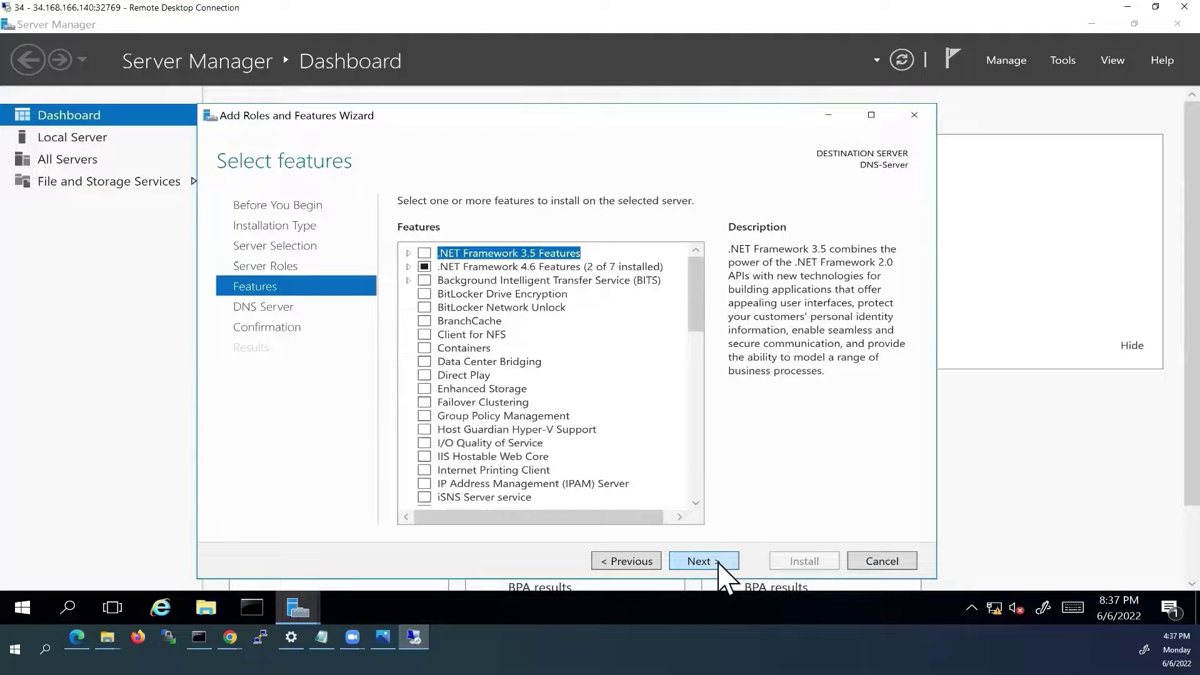
{"action": "left_click", "coordinate": [719, 562]}
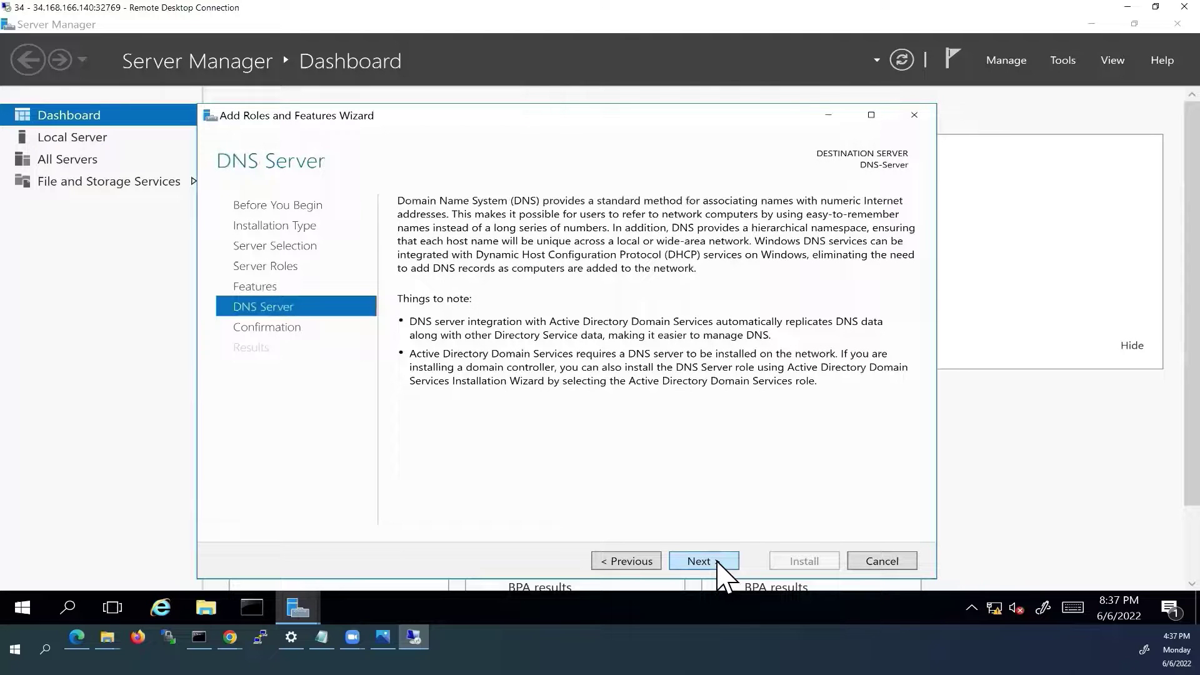
{"action": "left_click", "coordinate": [718, 562]}
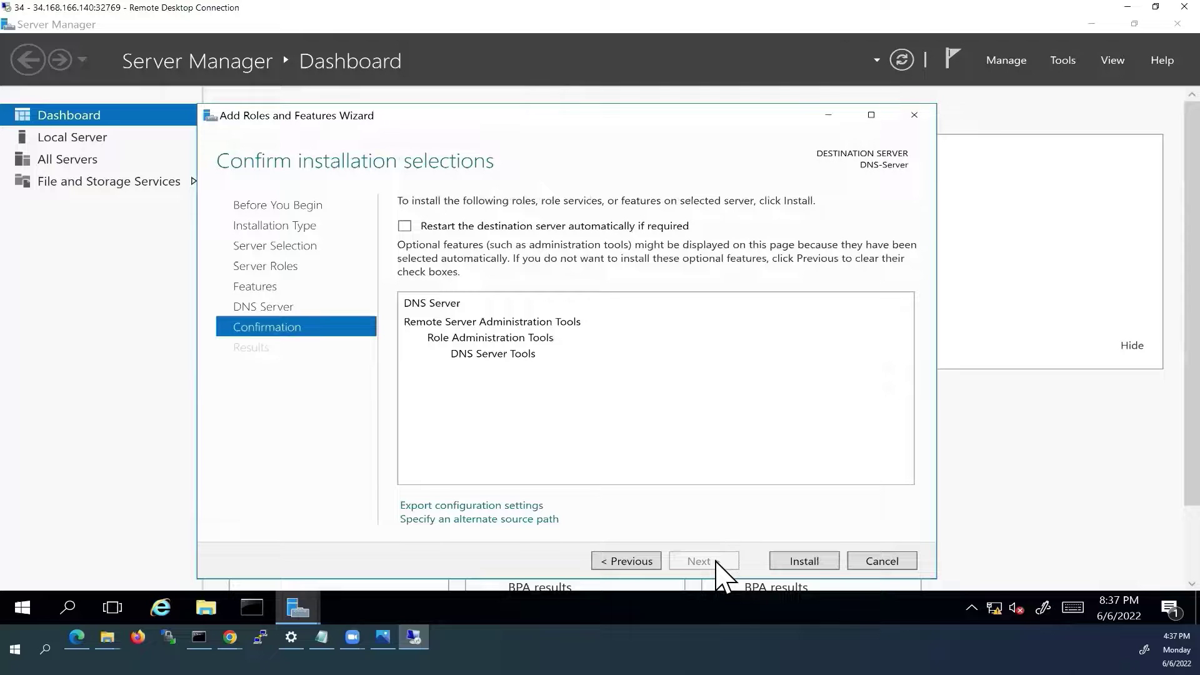
{"action": "left_click", "coordinate": [804, 562]}
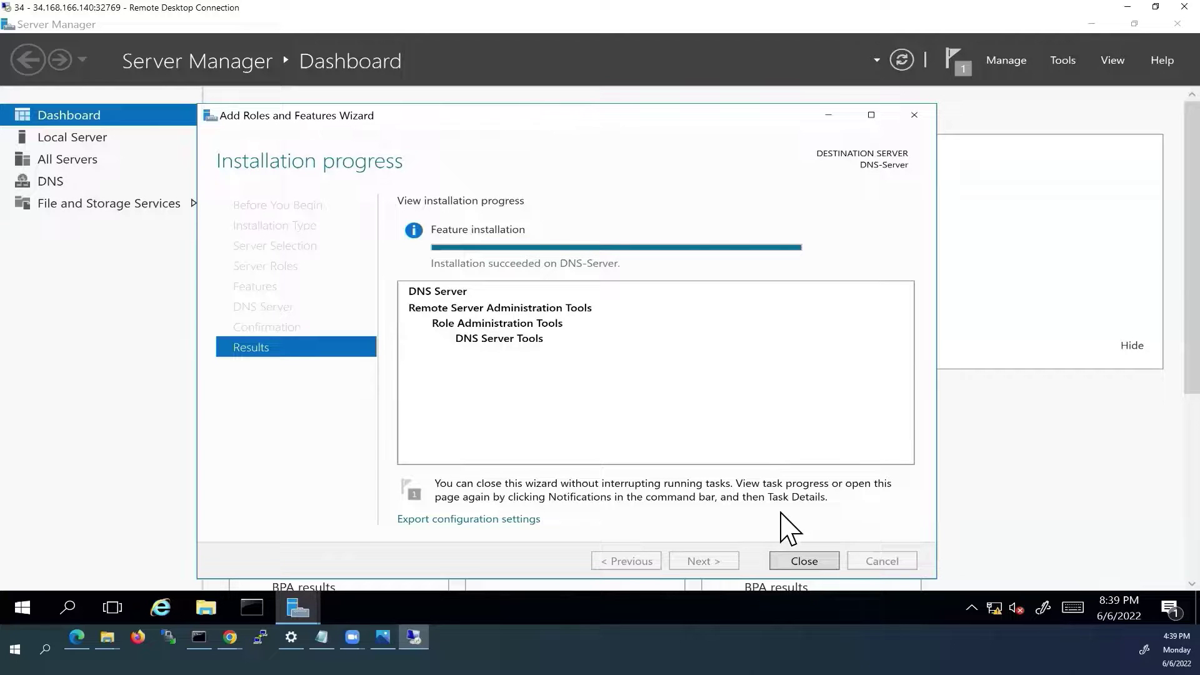
{"action": "left_click", "coordinate": [807, 561]}
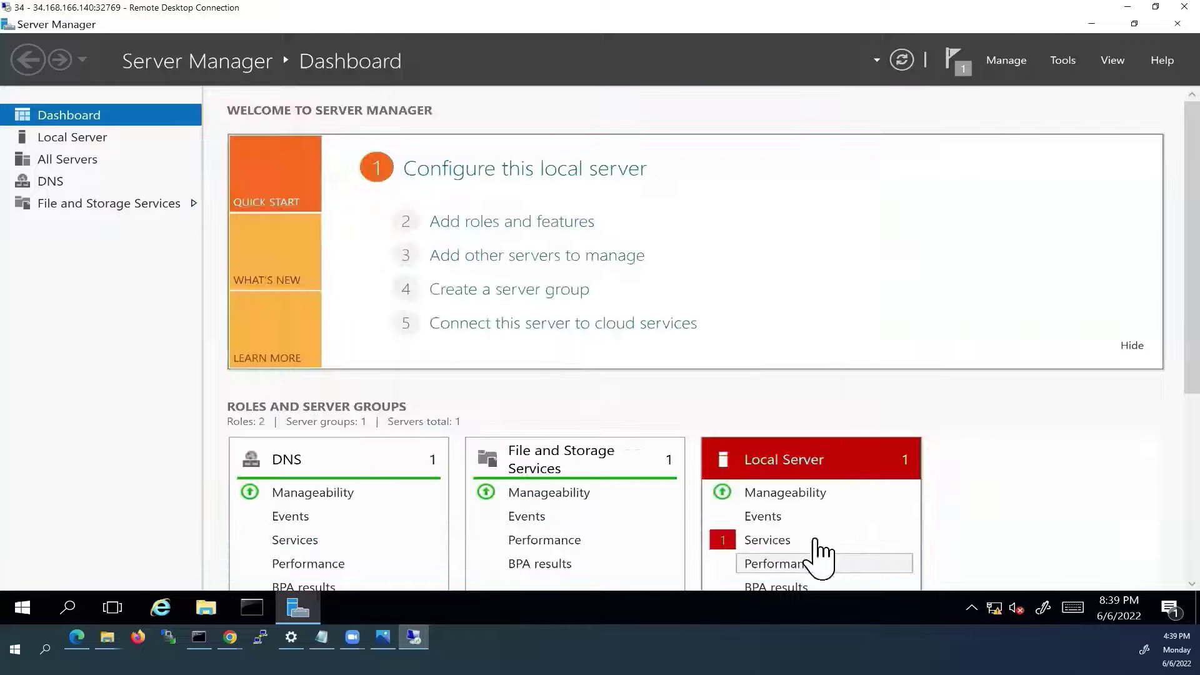
Look at the DNS role page in Server Manager, return to the Dashboard and view the available administration tools
{"action": "left_click", "coordinate": [50, 193]}
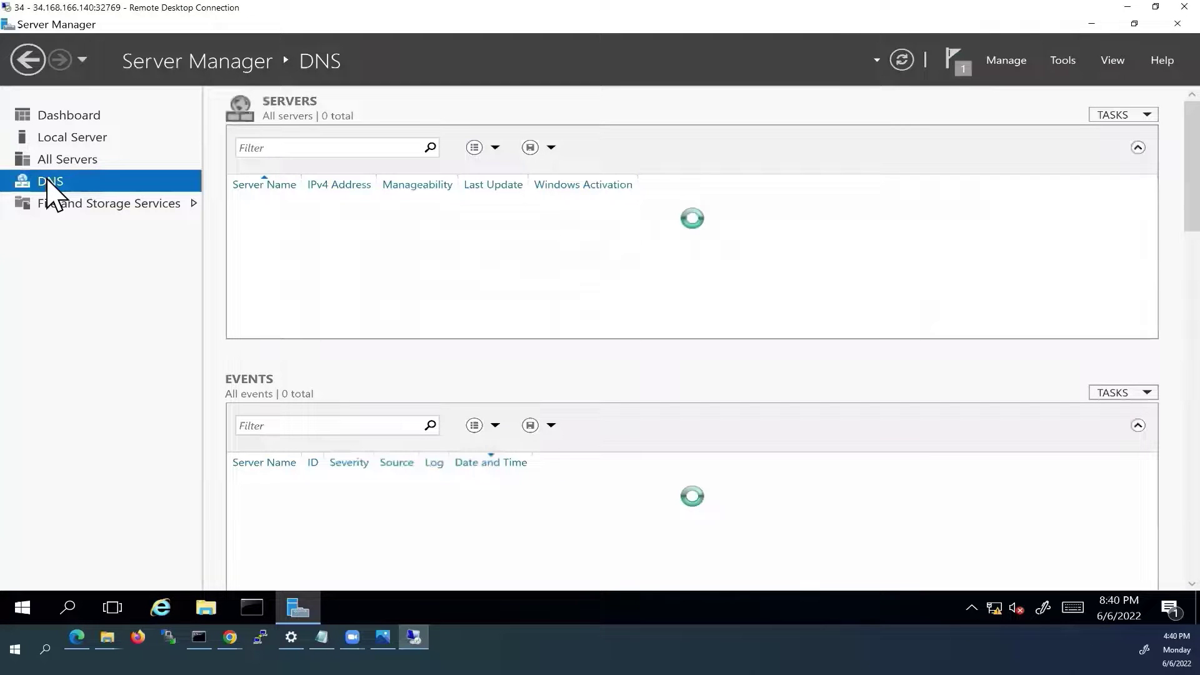
{"action": "left_click", "coordinate": [61, 116]}
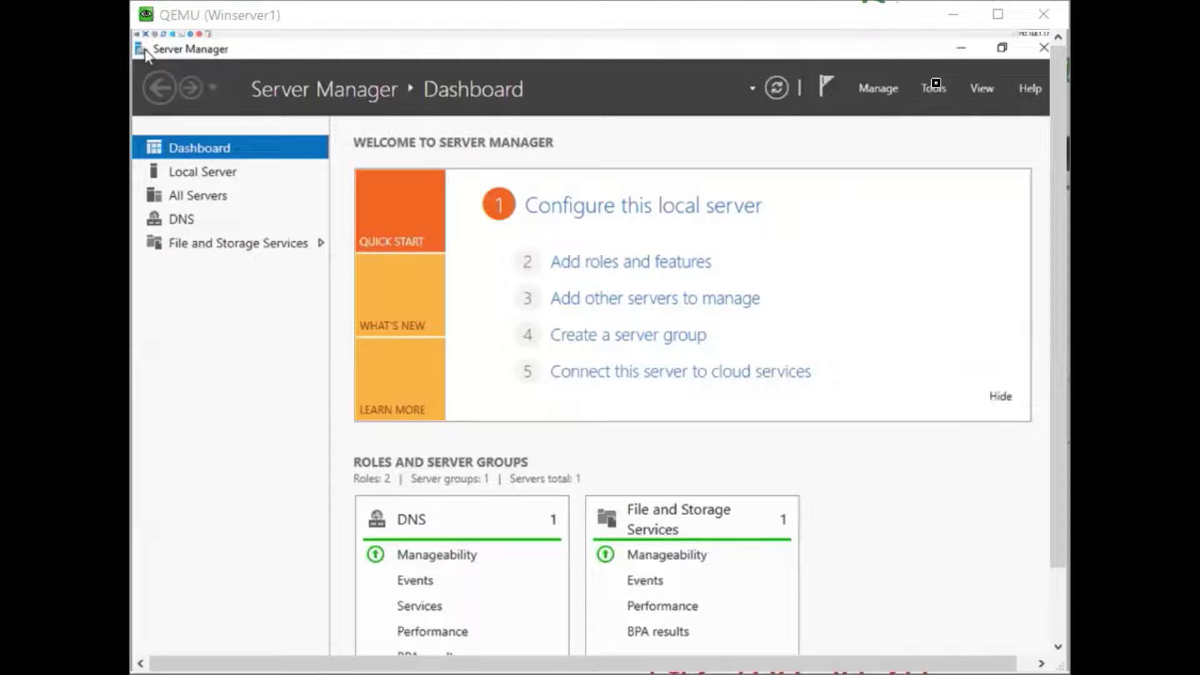
{"action": "left_click", "coordinate": [934, 88]}
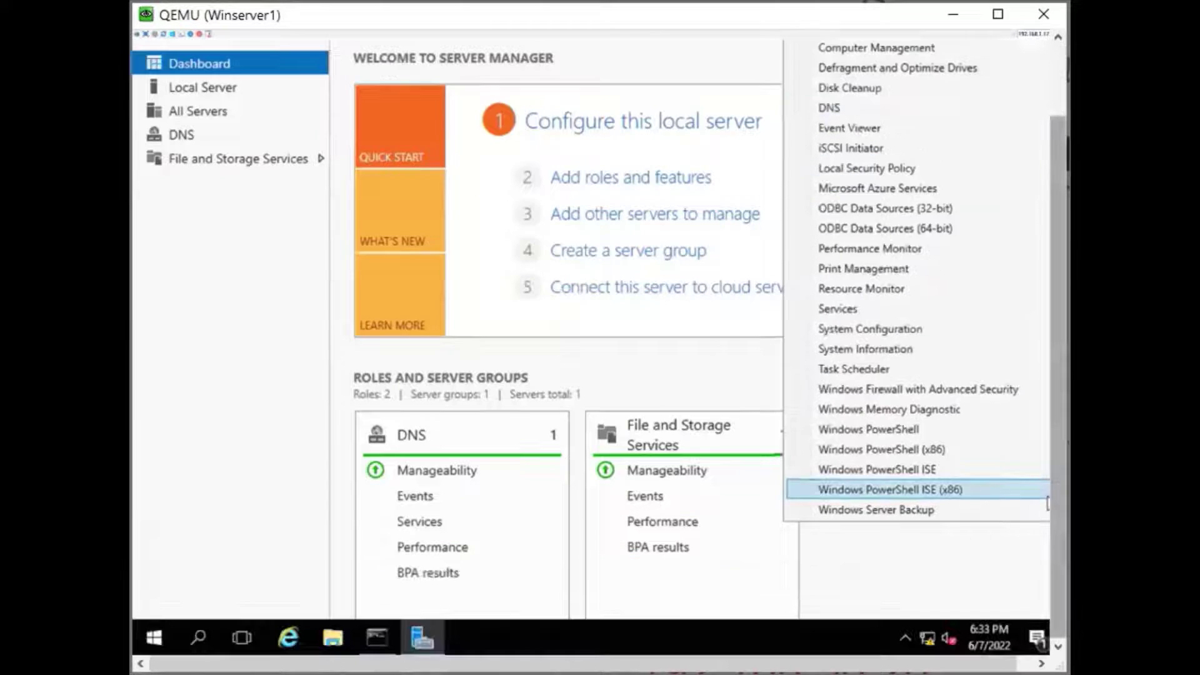
Switch to the Command Prompt and launch DNS Manager with the command dnsmgmt.msc
{"action": "mouse_move", "coordinate": [393, 644]}
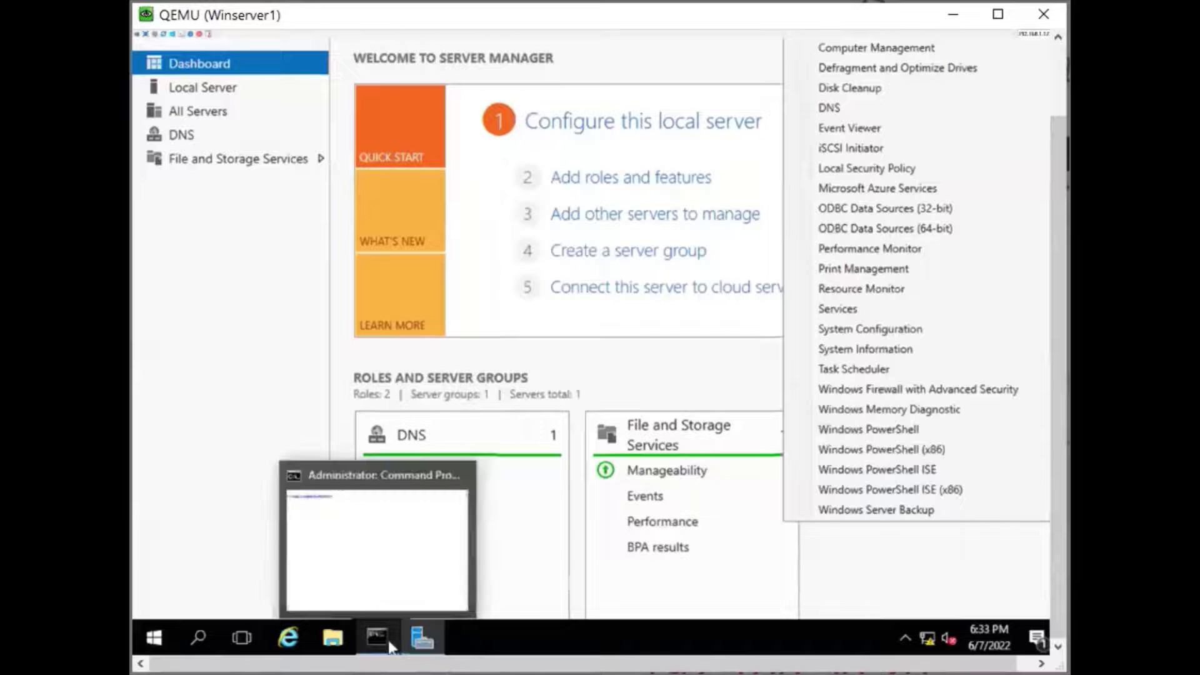
{"action": "left_click", "coordinate": [366, 580]}
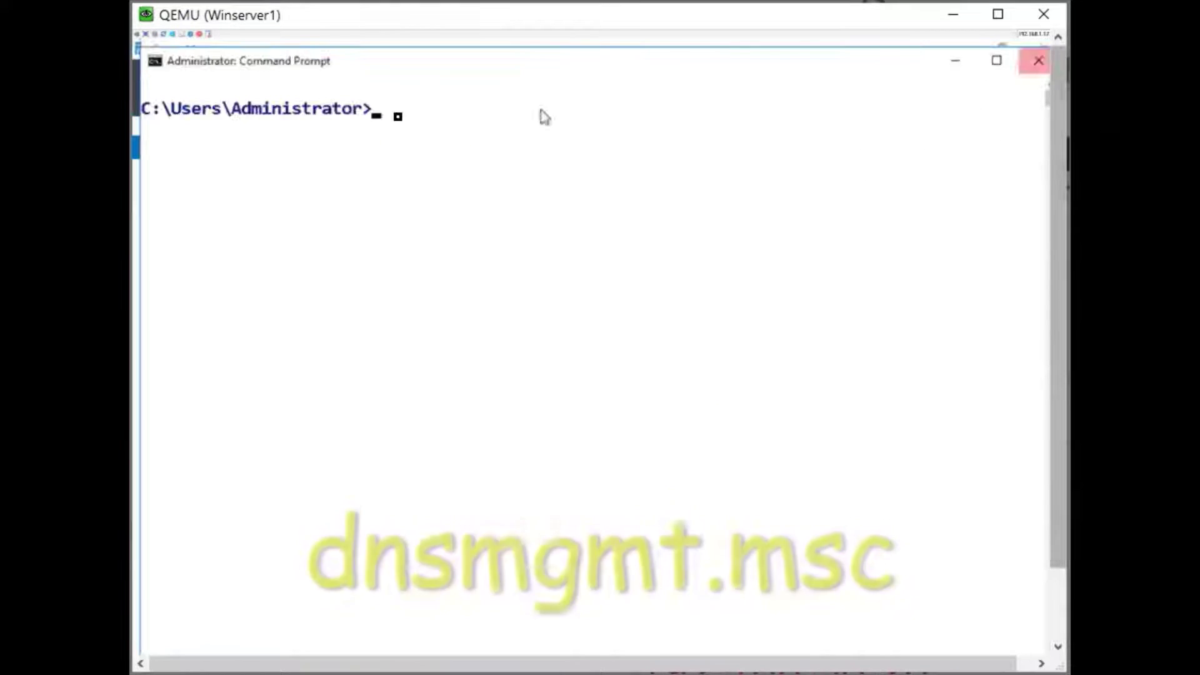
{"action": "left_click", "coordinate": [380, 112]}
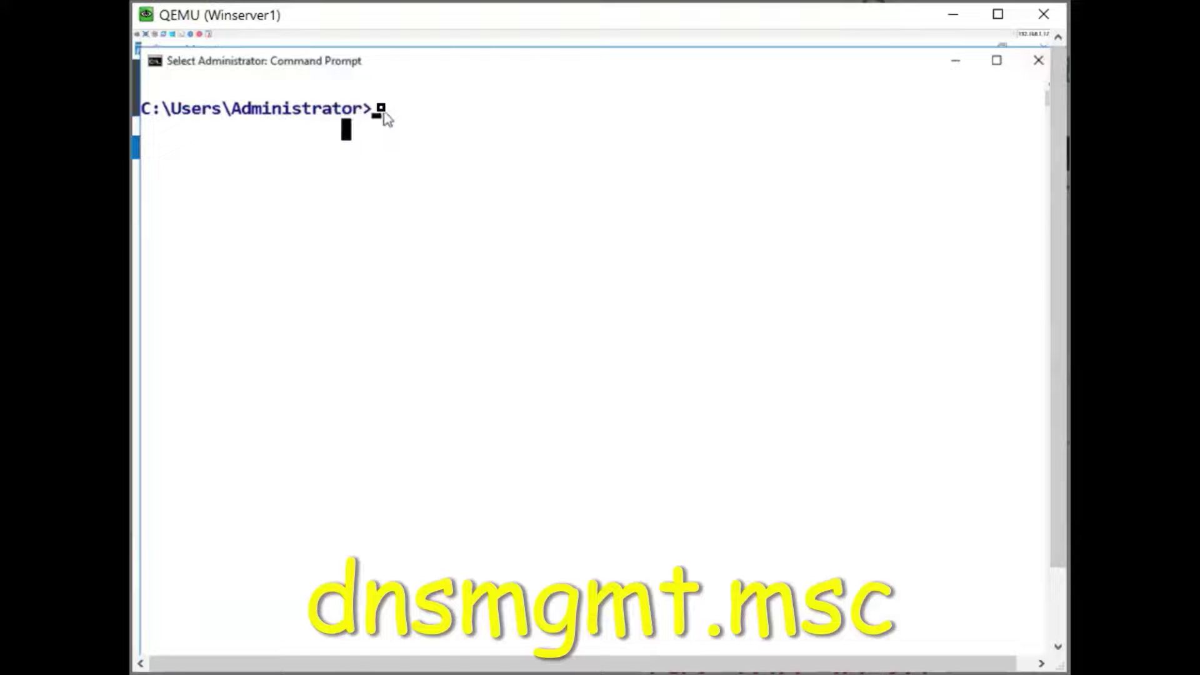
{"action": "type", "text": "dns"}
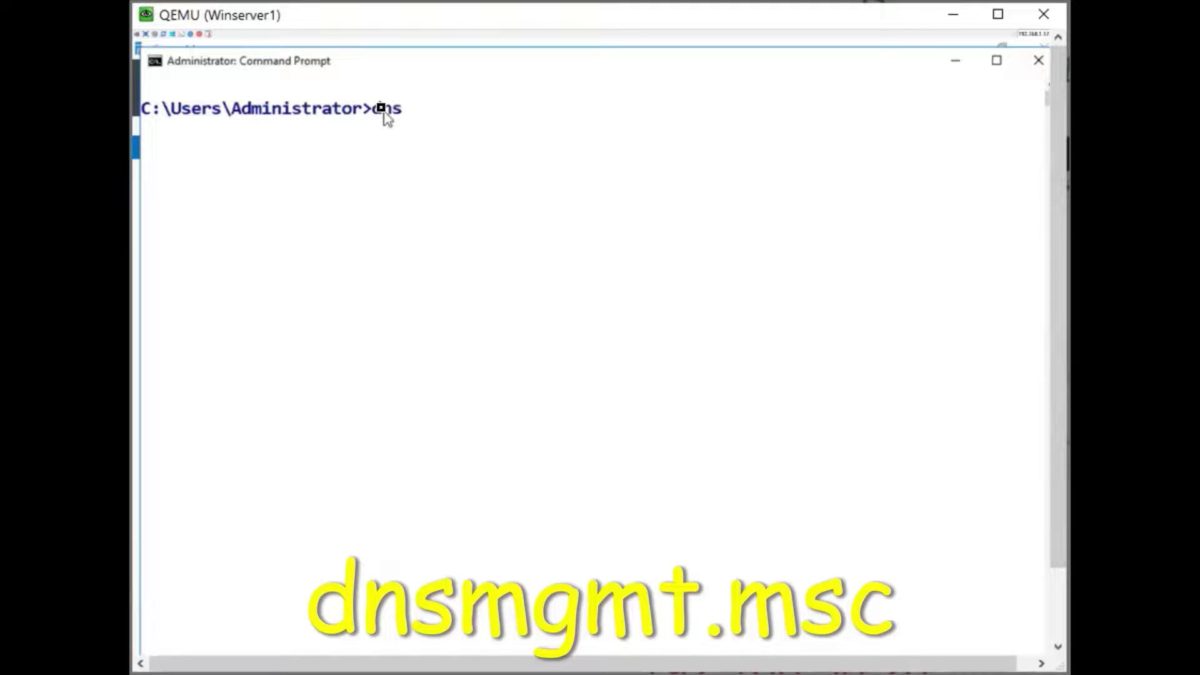
{"action": "type", "text": "mgmt.msc"}
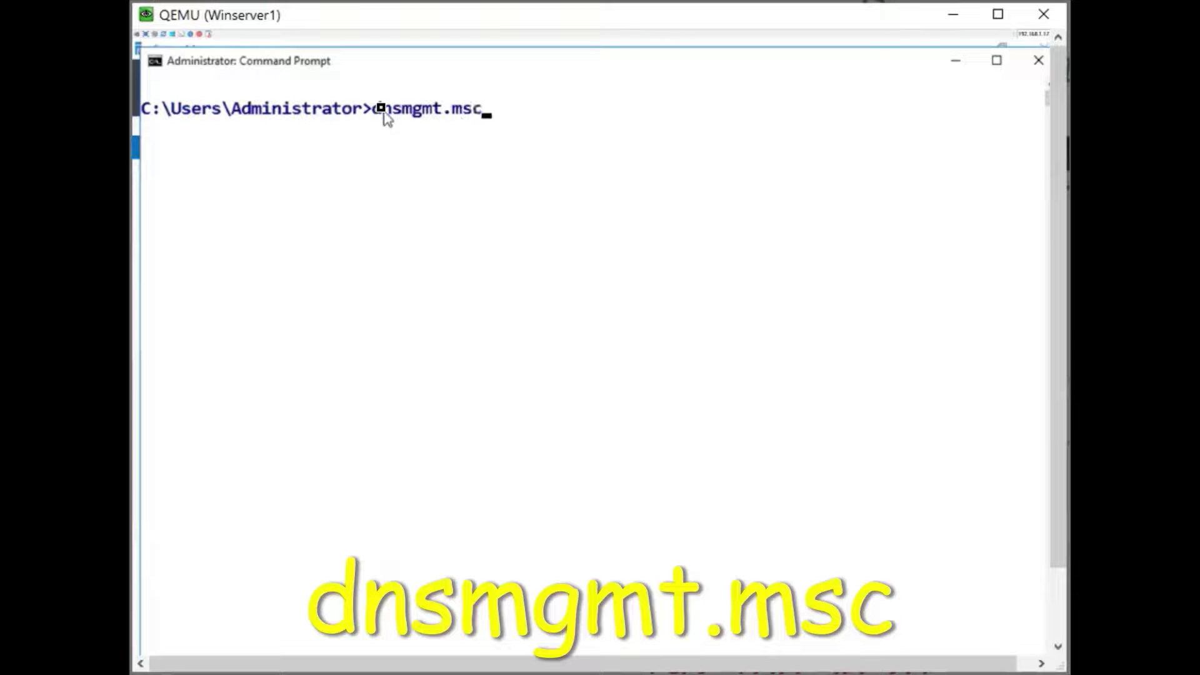
{"action": "key", "text": "Return"}
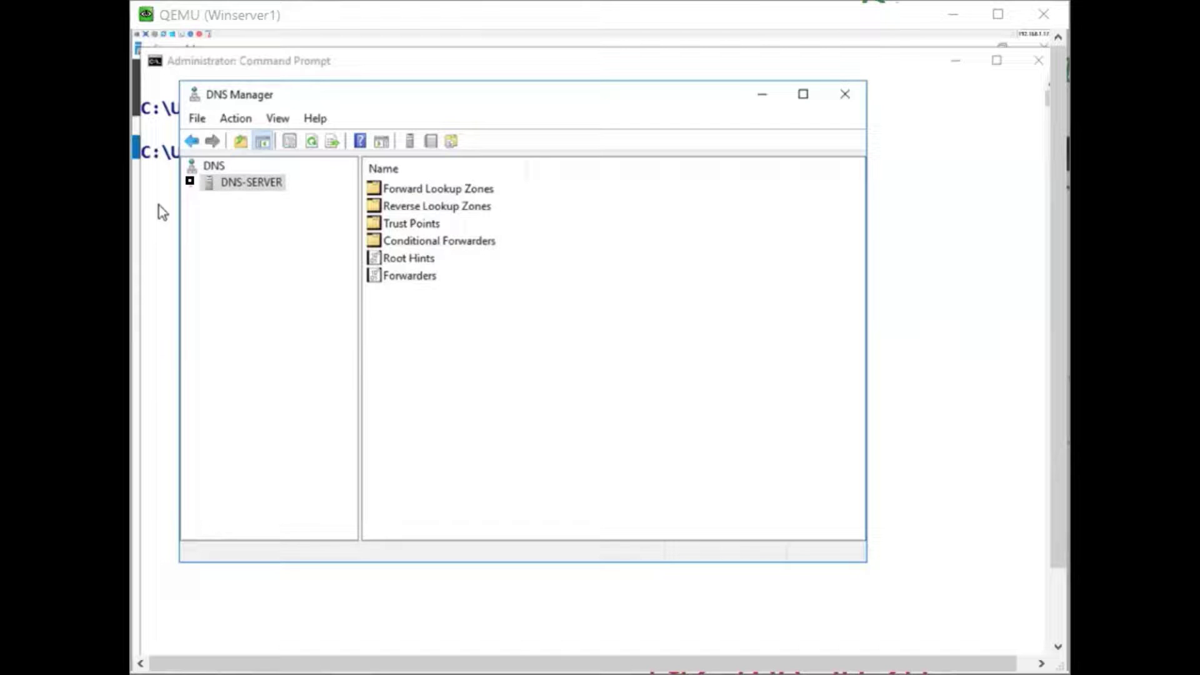
Start a new zone under DNS-SERVER's Forward Lookup Zones and choose the primary zone type
{"action": "left_click", "coordinate": [191, 182]}
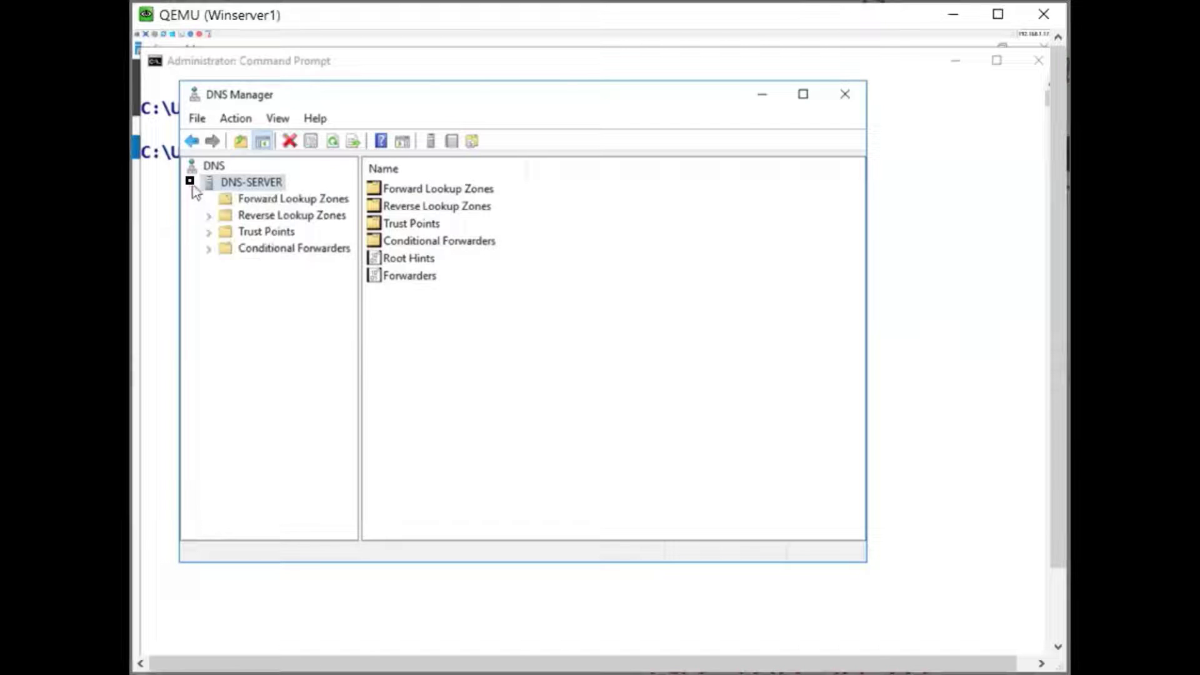
{"action": "left_click", "coordinate": [247, 199]}
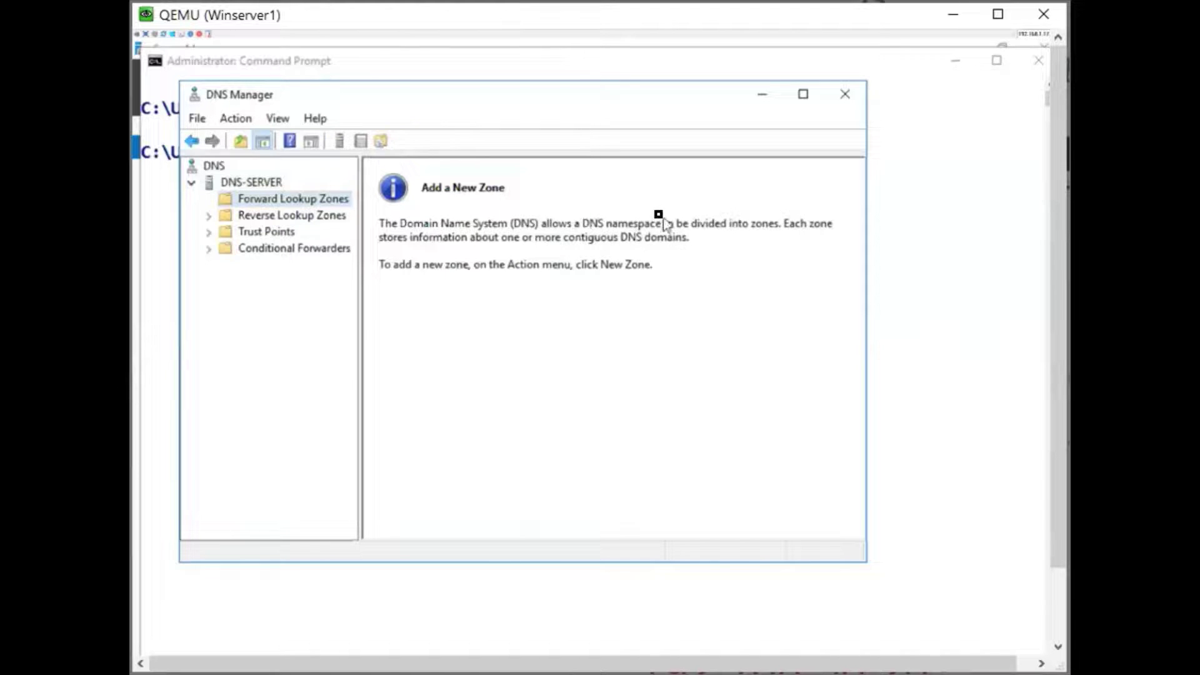
{"action": "right_click", "coordinate": [338, 205]}
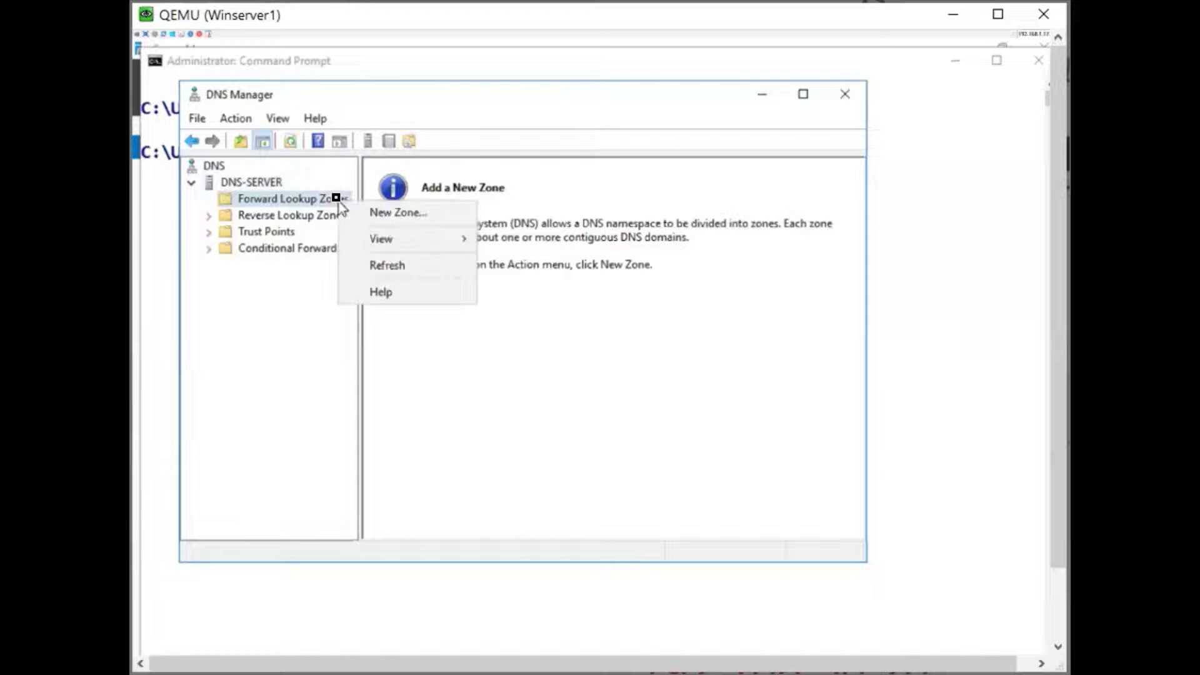
{"action": "left_click", "coordinate": [402, 217]}
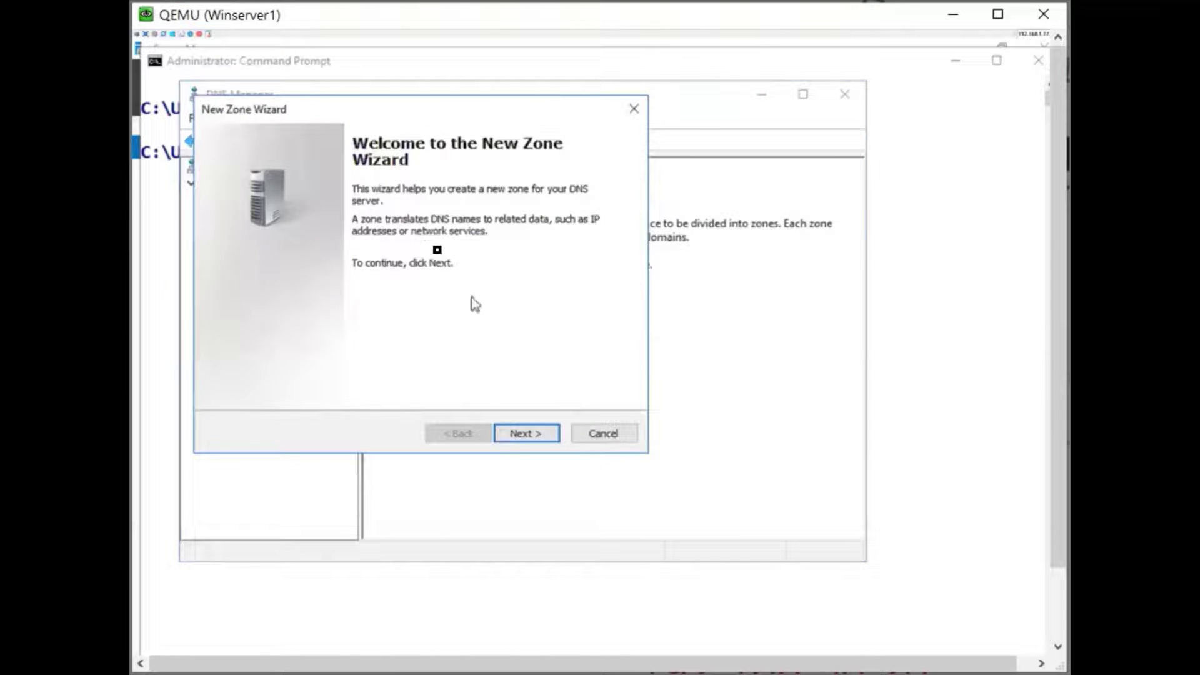
{"action": "left_click", "coordinate": [534, 433]}
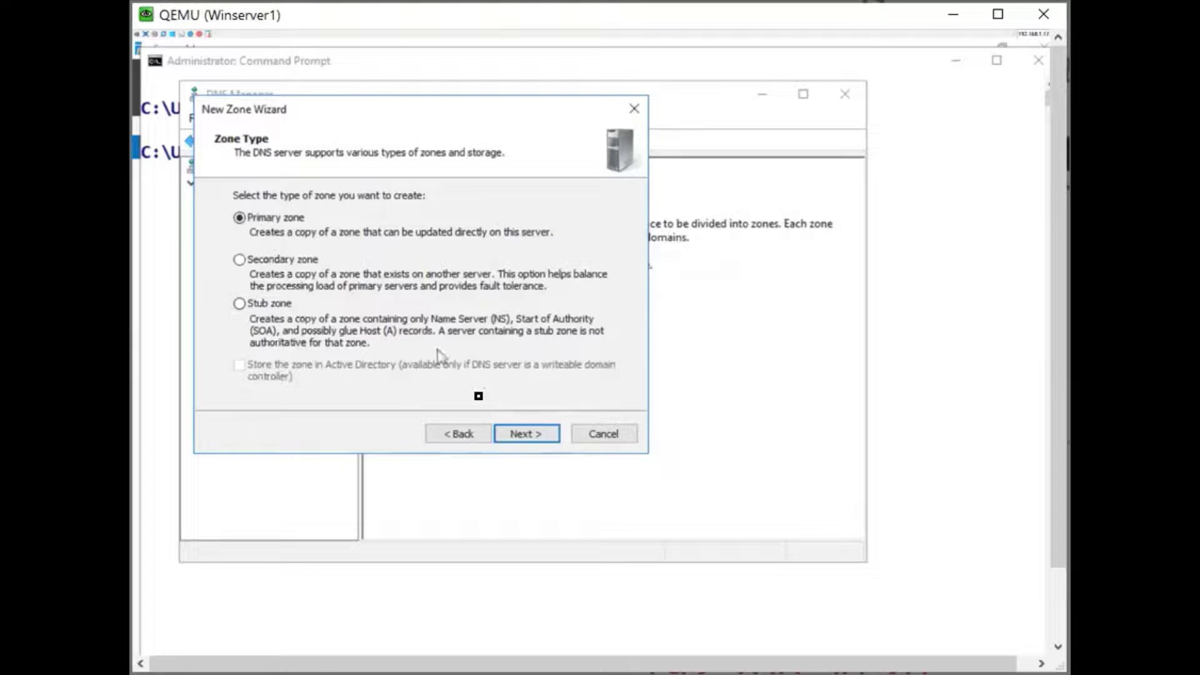
{"action": "left_click", "coordinate": [535, 433]}
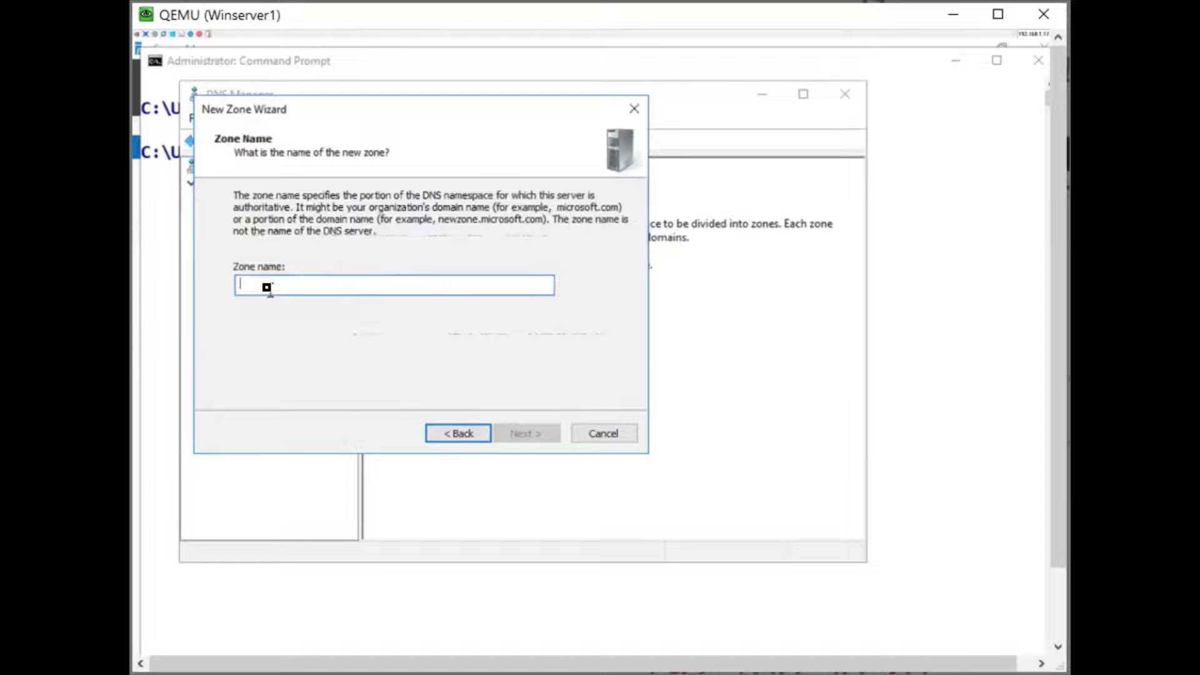
Name the zone itideas.com, create it with the new zone file itideas.com.dns, and disallow dynamic updates
{"action": "type", "text": "itidea"}
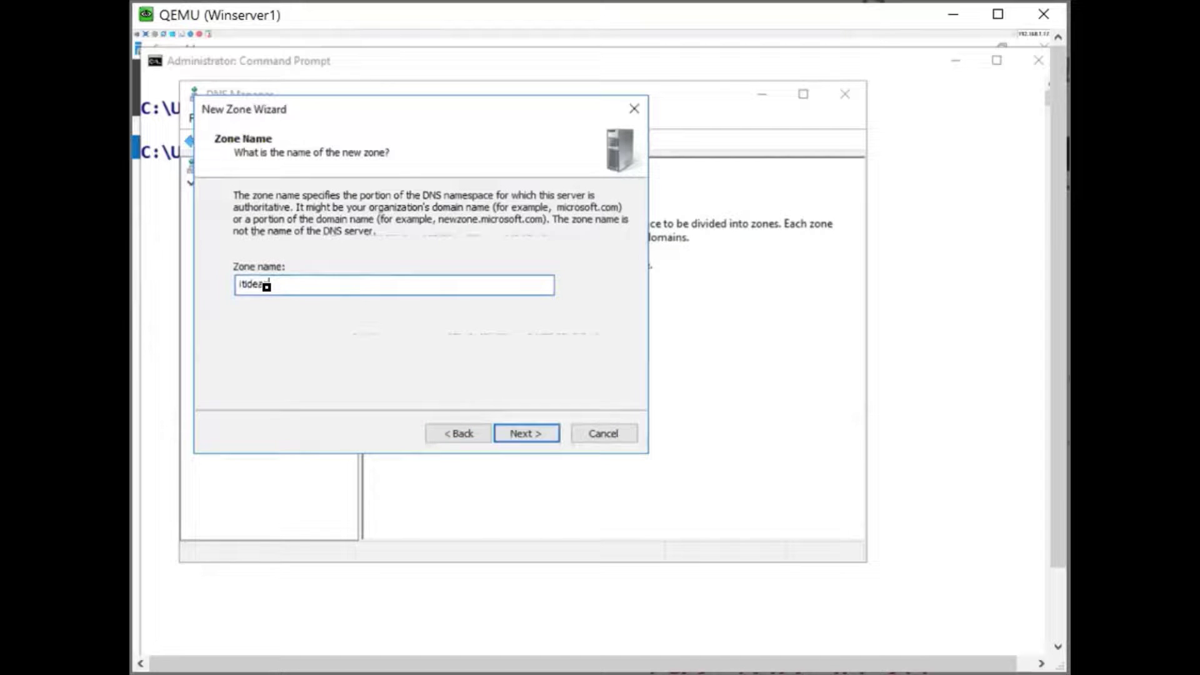
{"action": "type", "text": ".com"}
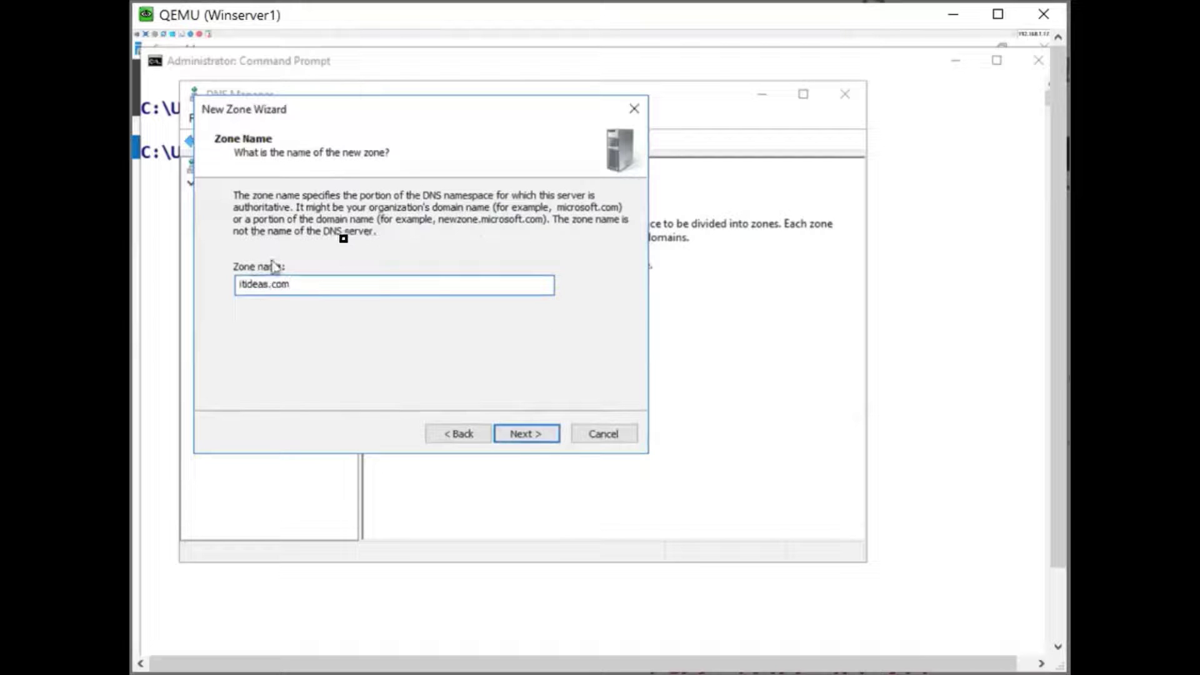
{"action": "left_click", "coordinate": [538, 435]}
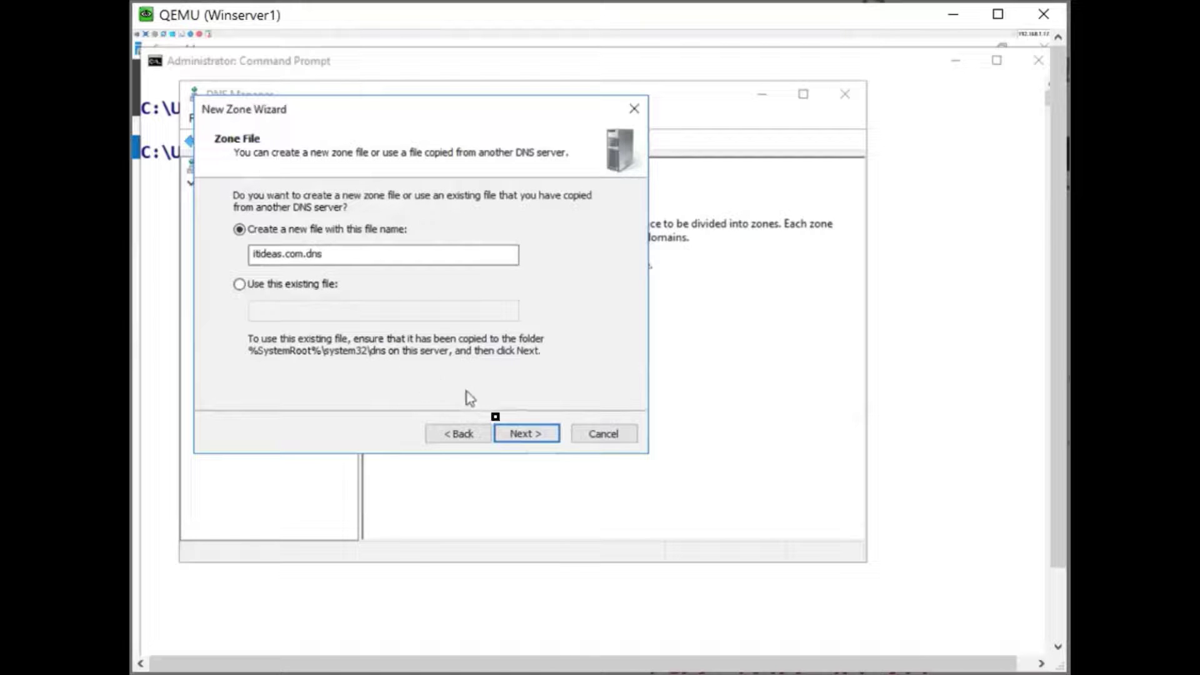
{"action": "left_click", "coordinate": [517, 434]}
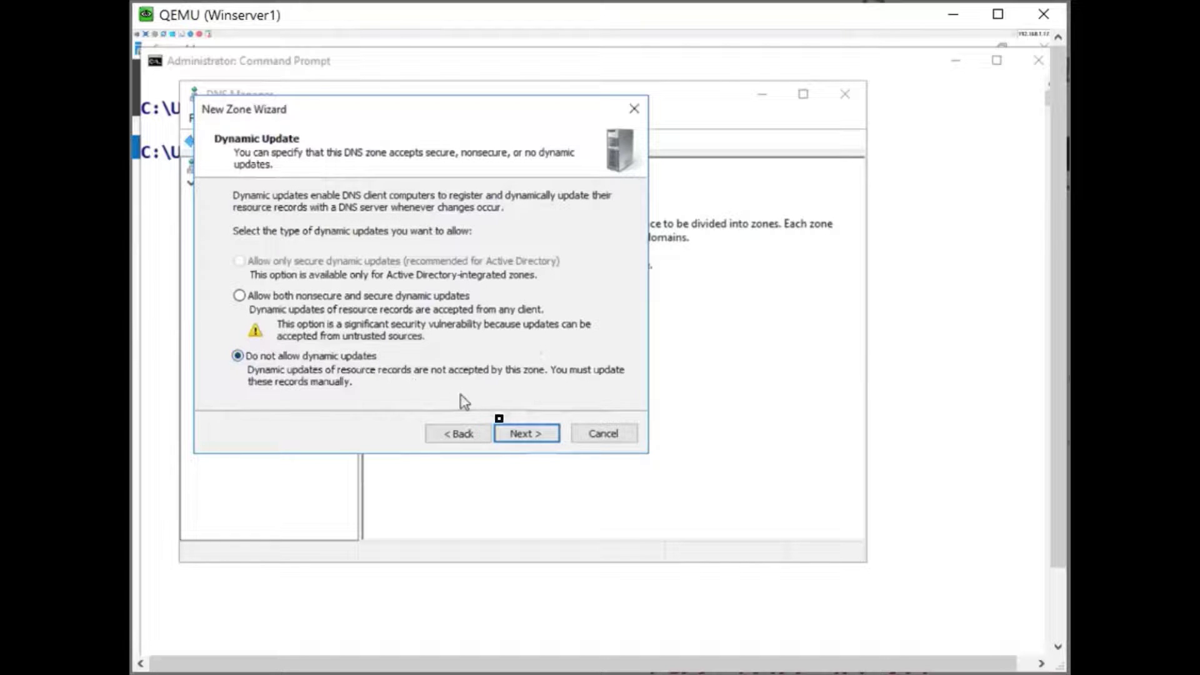
{"action": "left_click", "coordinate": [514, 431]}
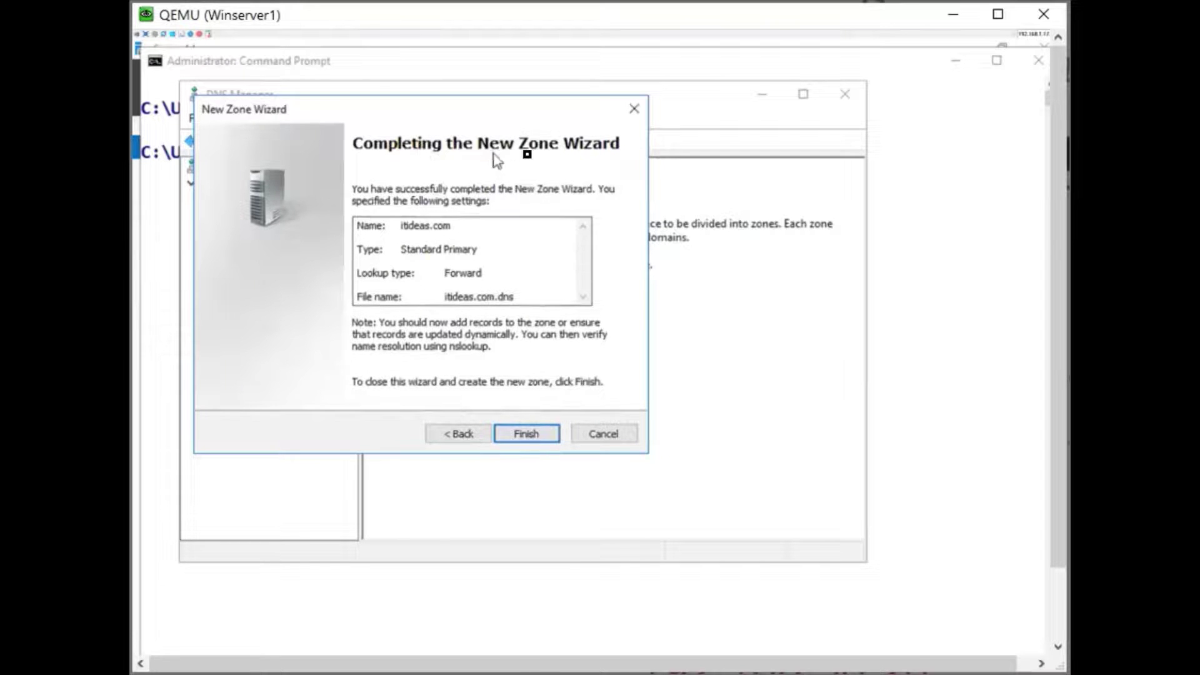
{"action": "left_click", "coordinate": [535, 431]}
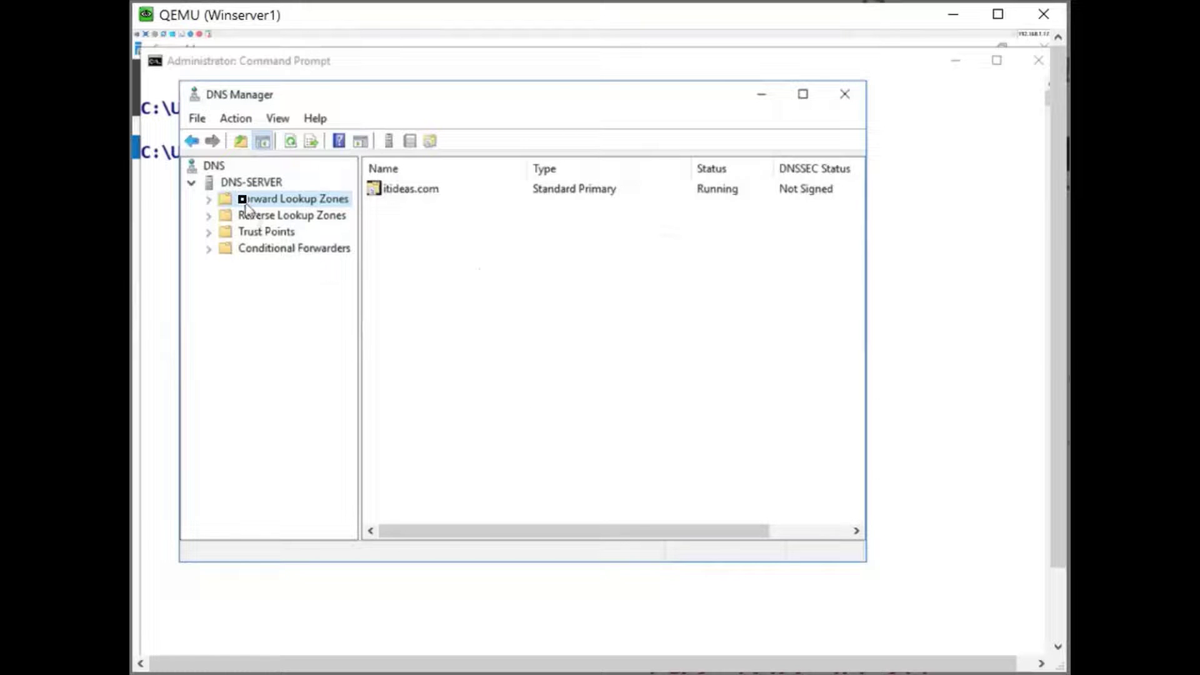
Add a host record named www with IP address 192.168.50.20 to the itideas.com zone, without an associated pointer record
{"action": "left_click", "coordinate": [208, 199]}
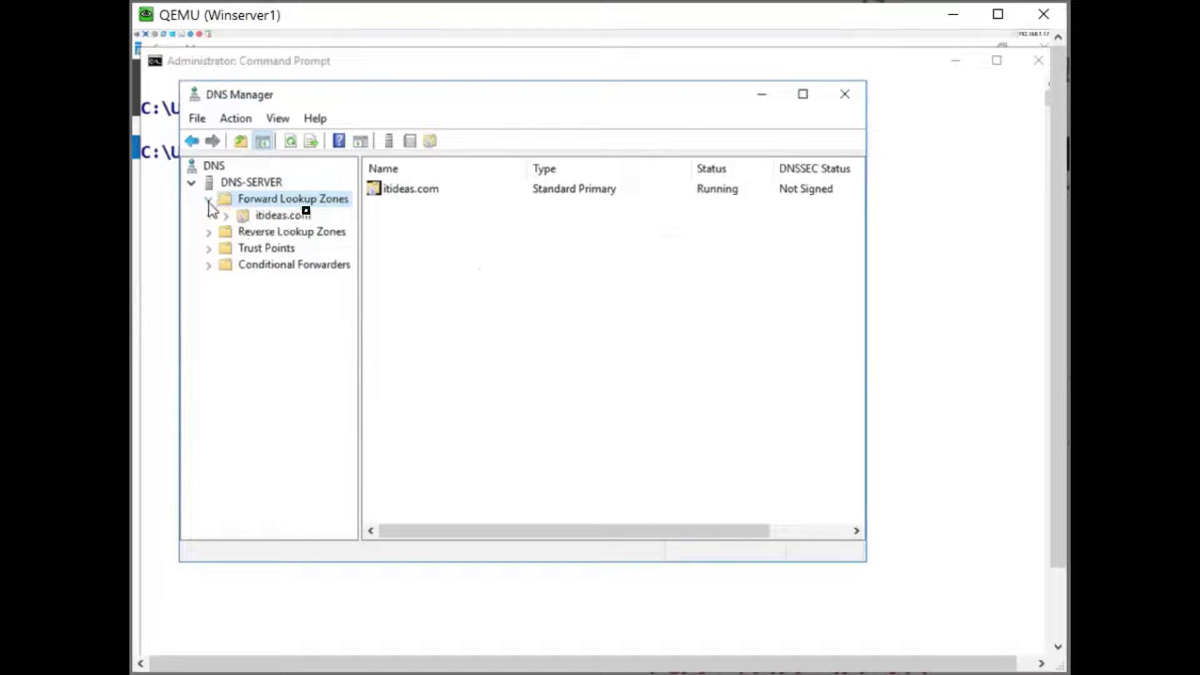
{"action": "left_click", "coordinate": [275, 217]}
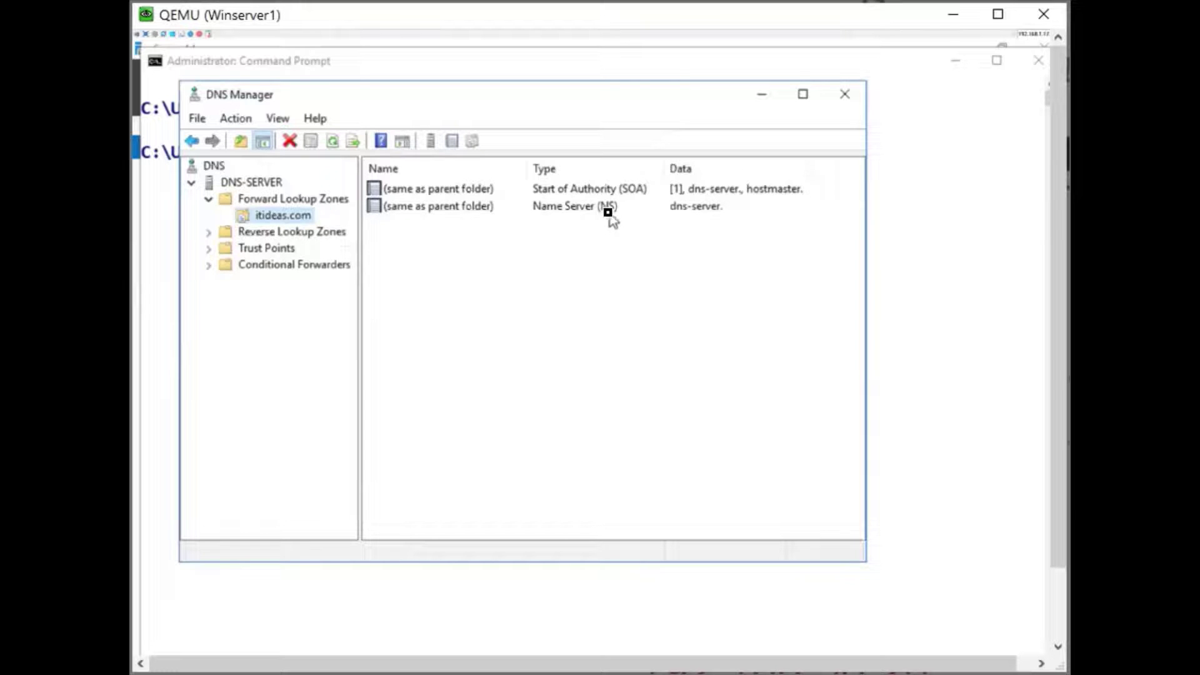
{"action": "right_click", "coordinate": [297, 217]}
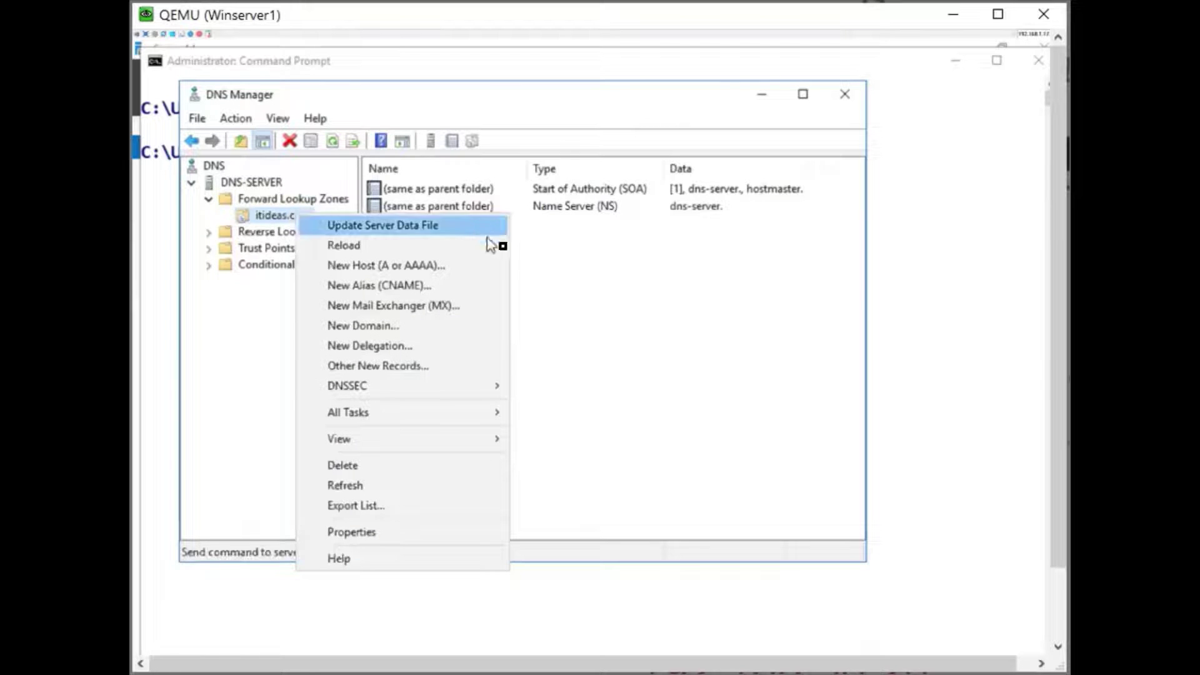
{"action": "left_click", "coordinate": [362, 266]}
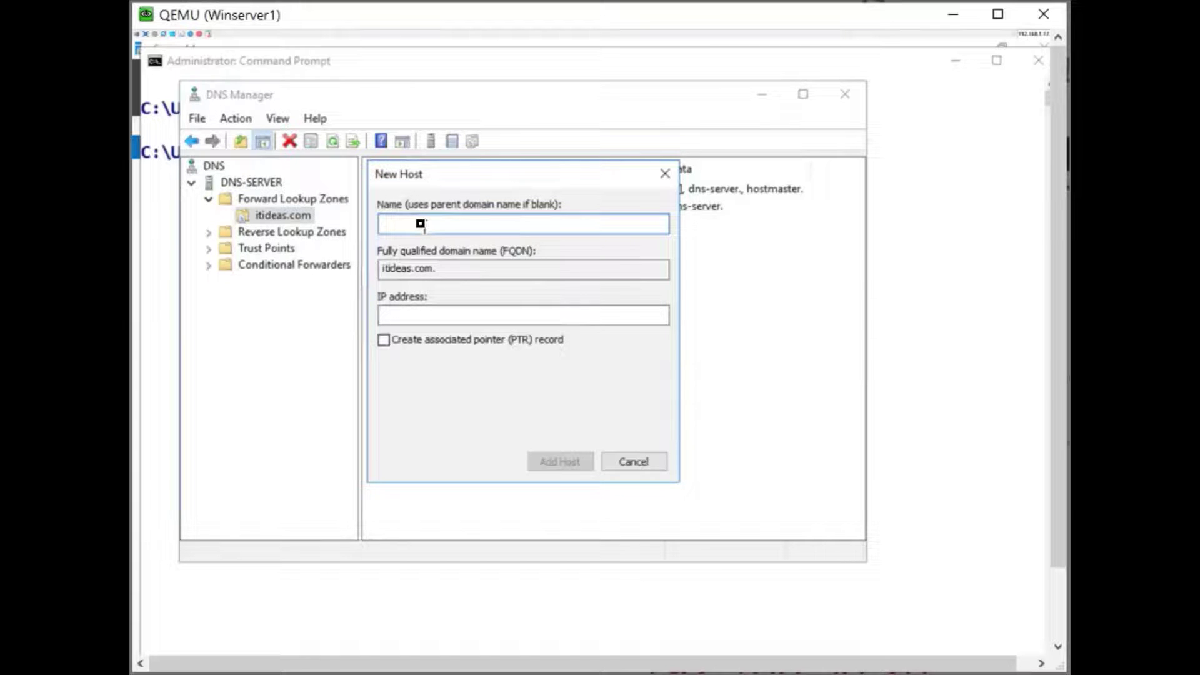
{"action": "type", "text": "www"}
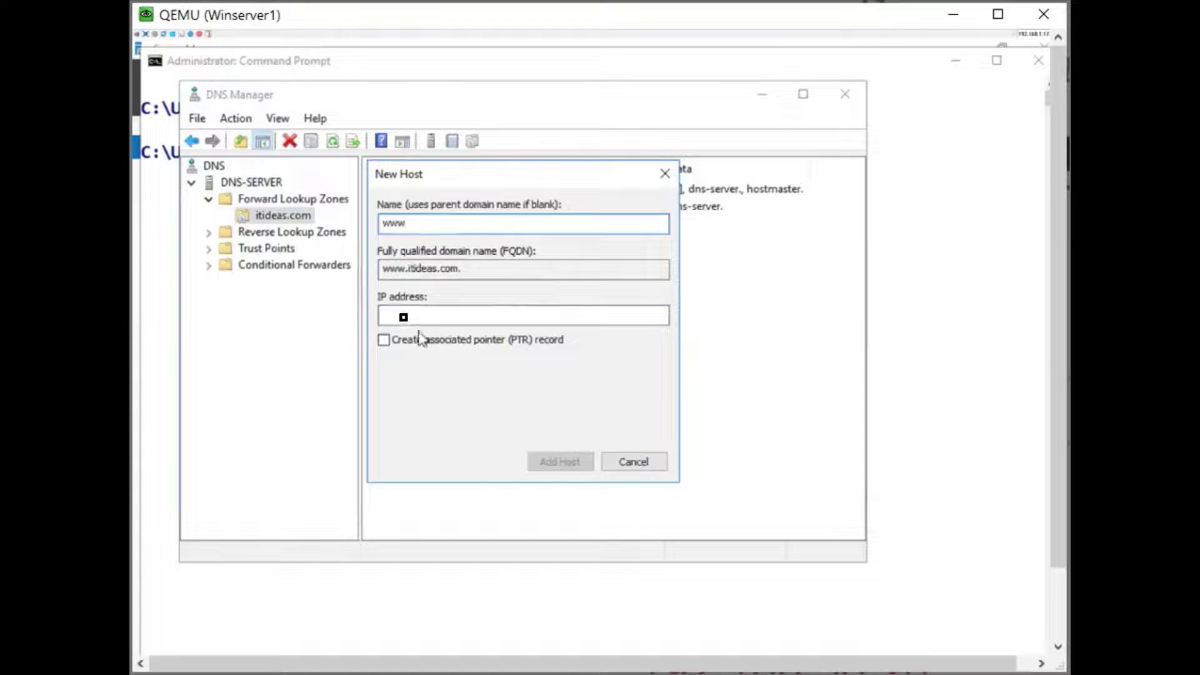
{"action": "left_click", "coordinate": [403, 314]}
{"action": "type", "text": "192.168.50.20"}
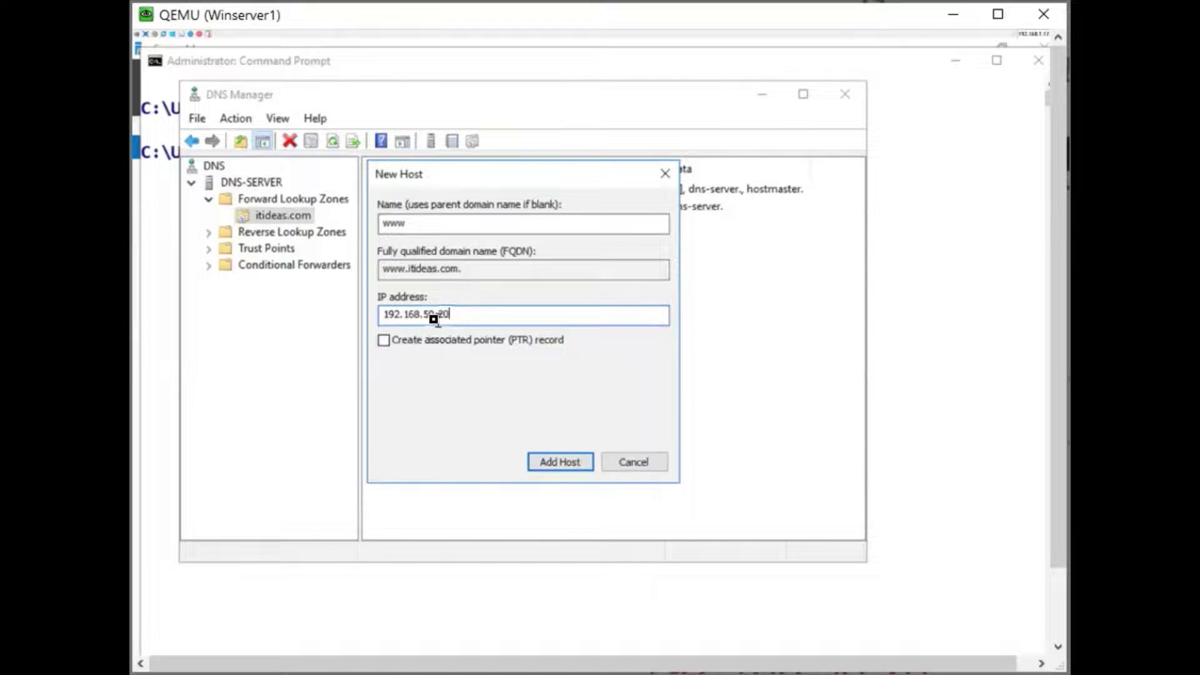
{"action": "type", "text": "20"}
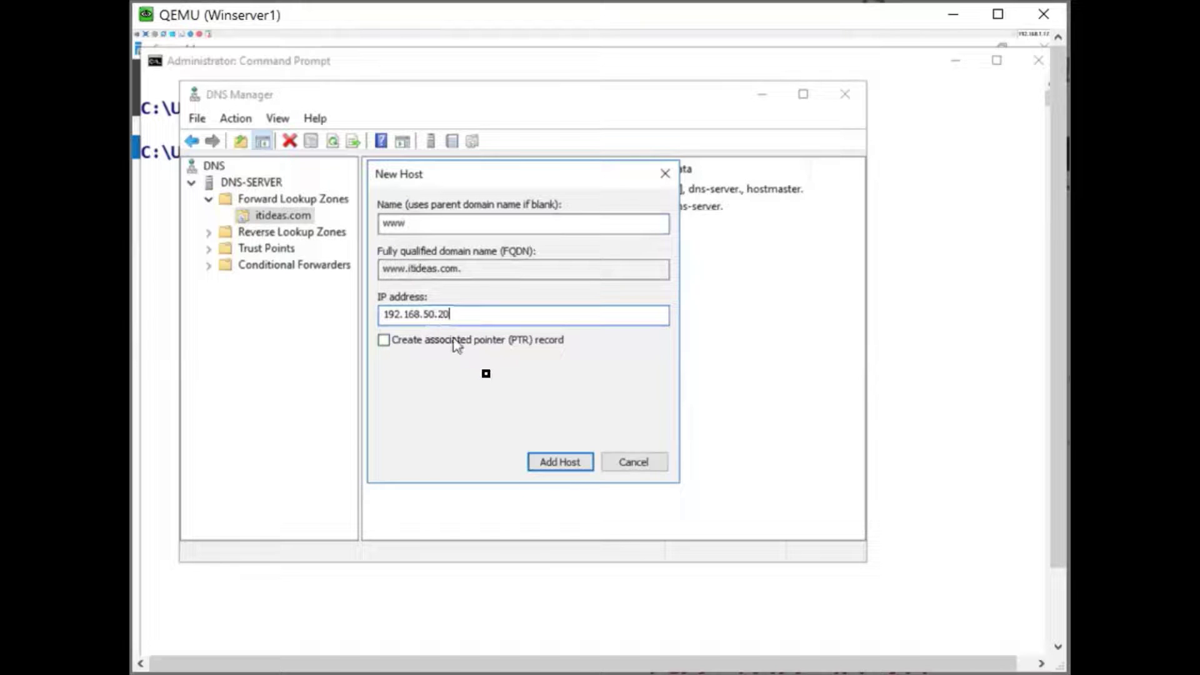
{"action": "left_click", "coordinate": [565, 466]}
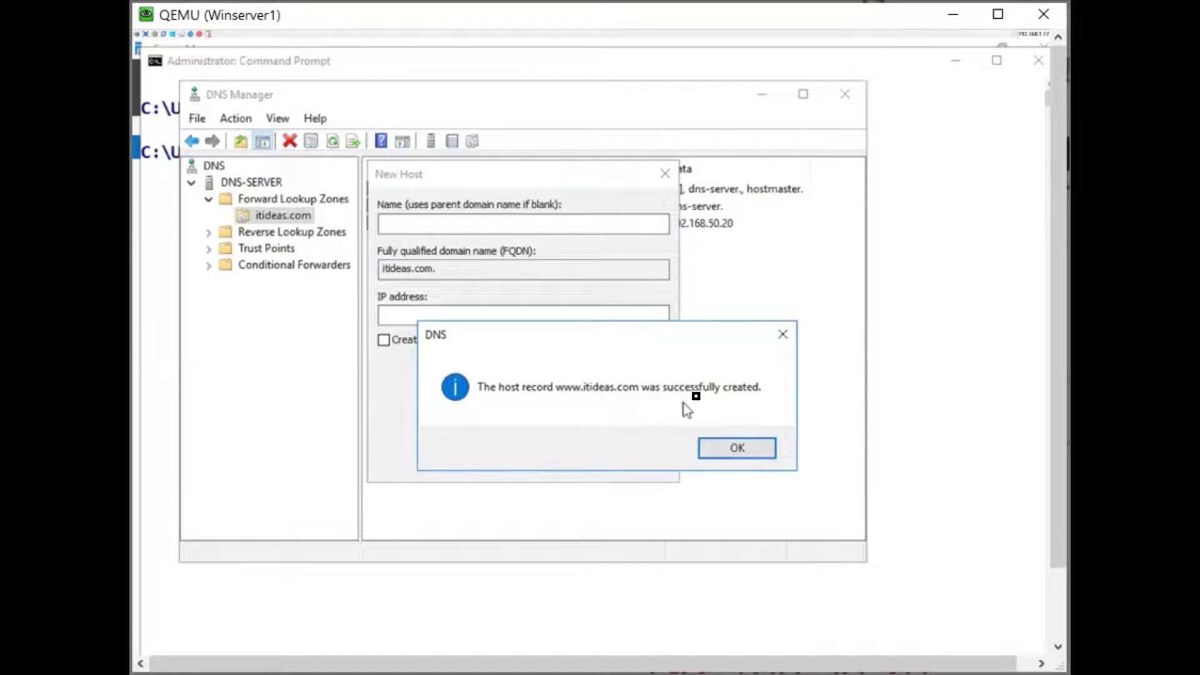
{"action": "left_click", "coordinate": [732, 448]}
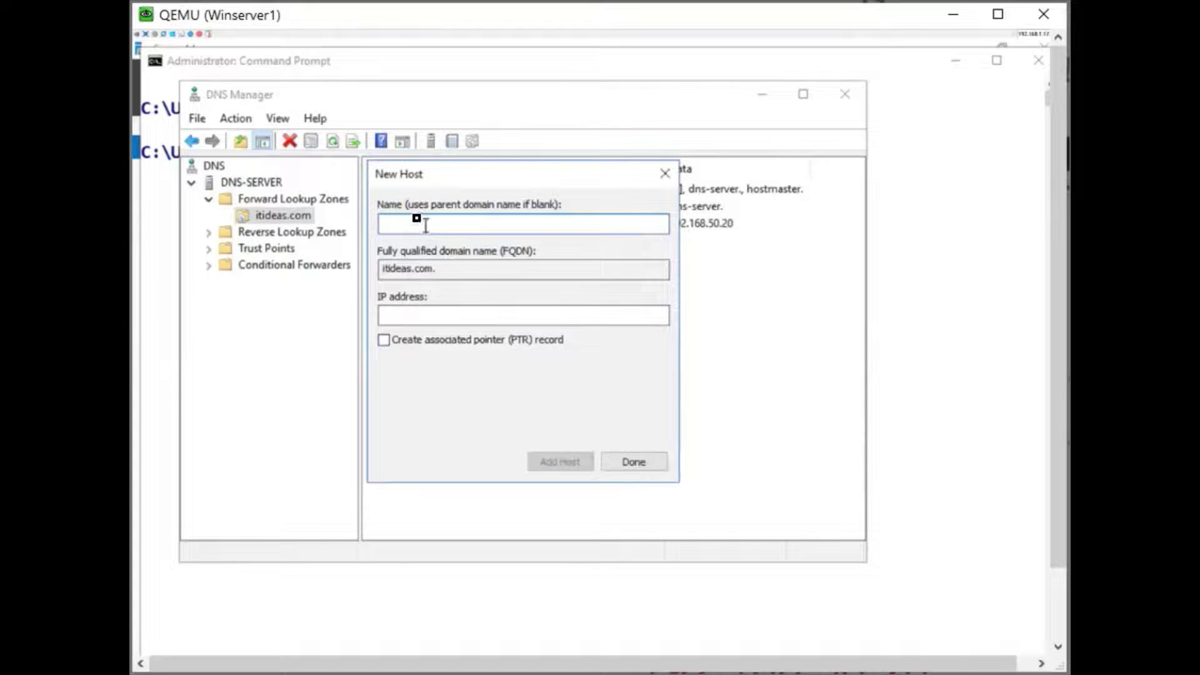
Add a second host record named fileserver with IP address 192.168.50.30 and close the New Host dialog
{"action": "type", "text": "fileserver"}
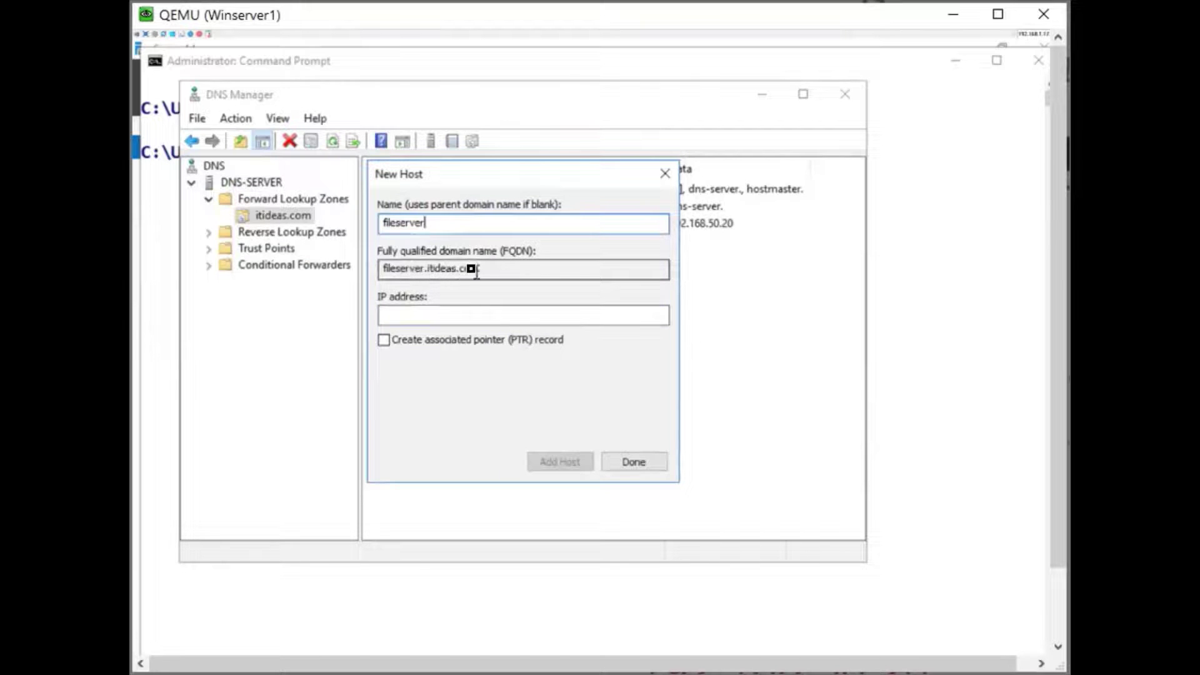
{"action": "left_click", "coordinate": [409, 313]}
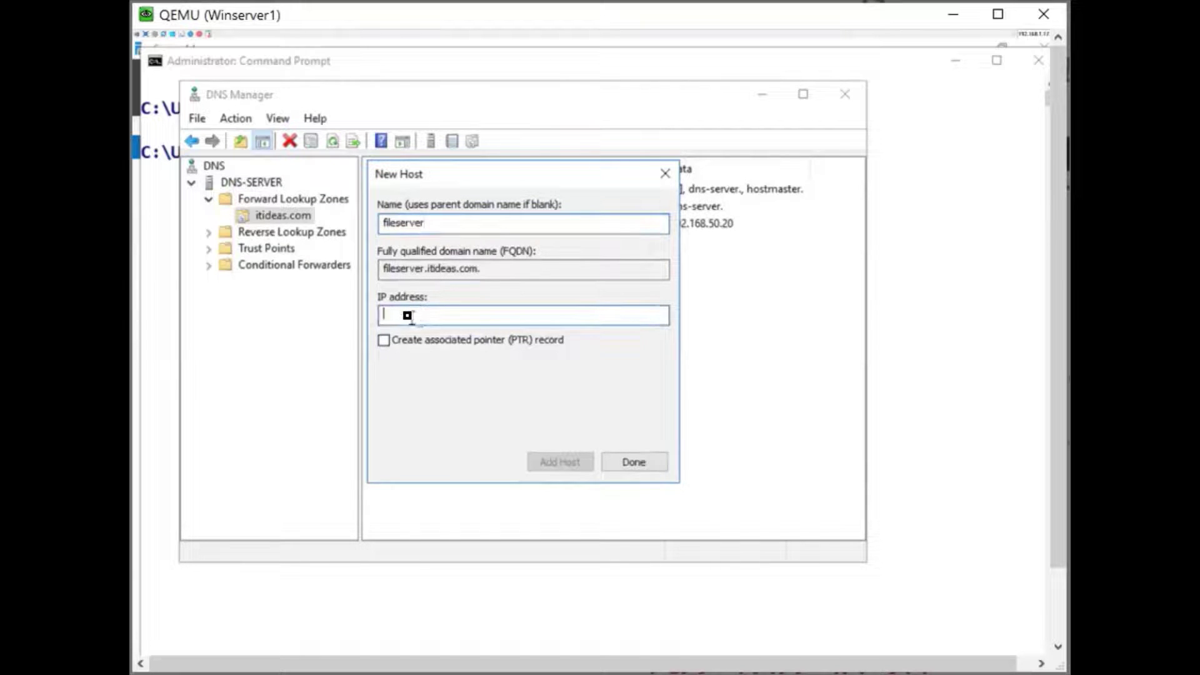
{"action": "type", "text": "192.168.50.30"}
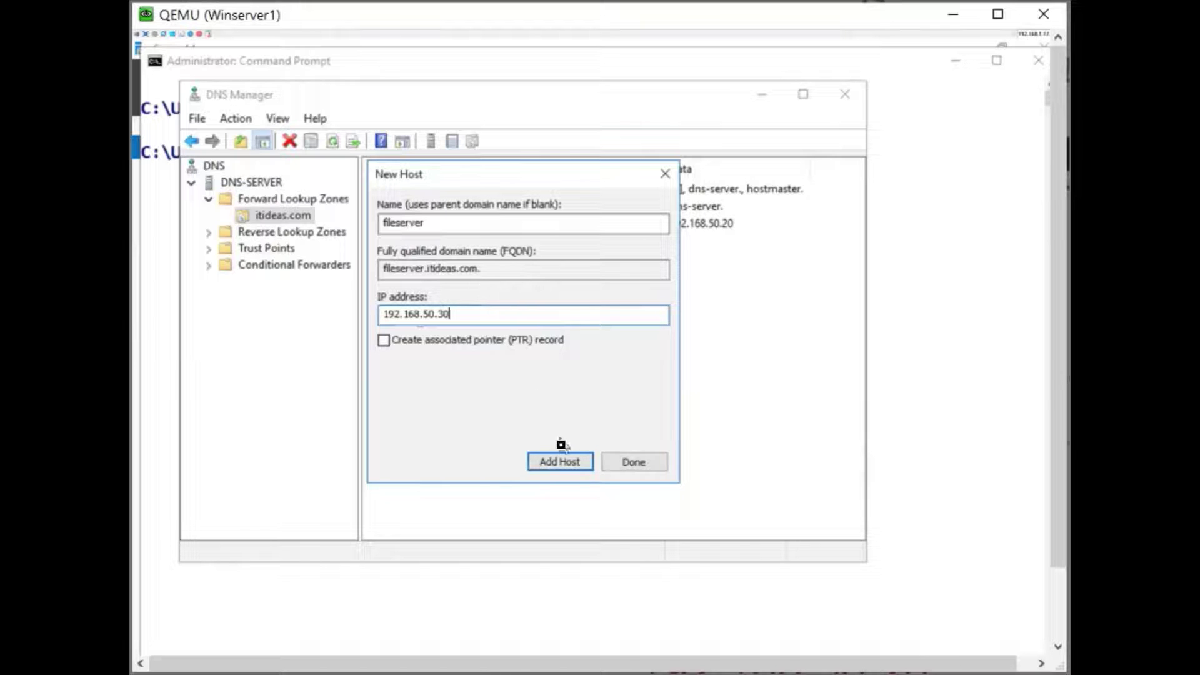
{"action": "left_click", "coordinate": [573, 464]}
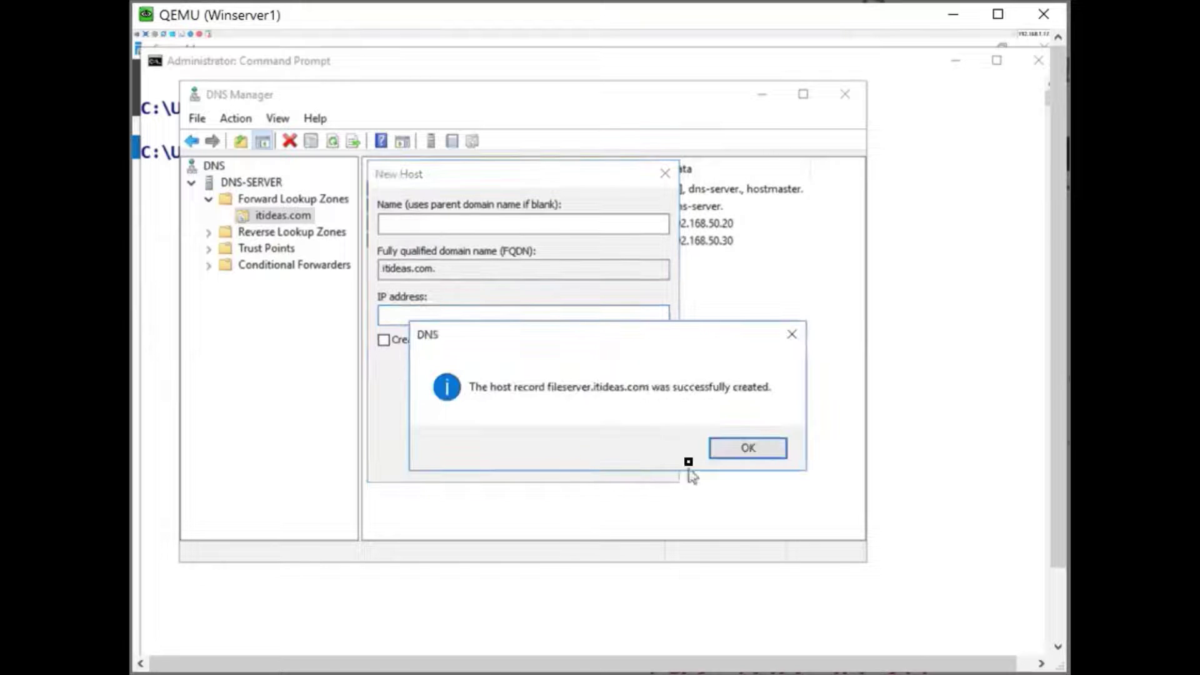
{"action": "left_click", "coordinate": [714, 449]}
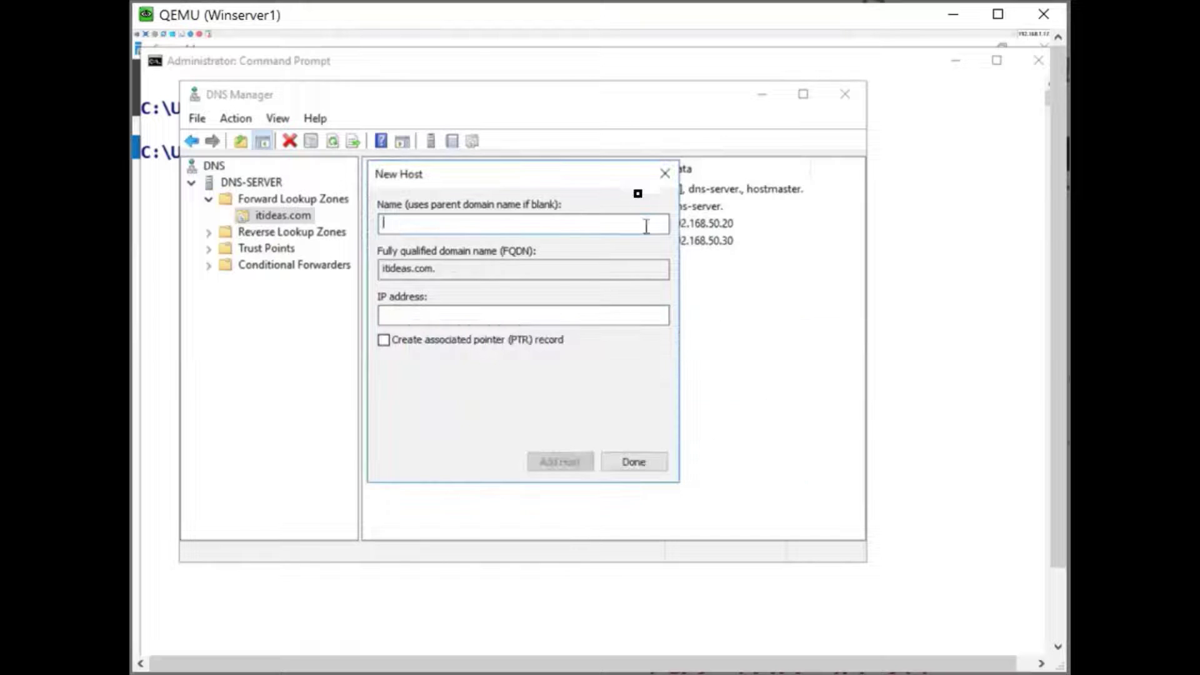
{"action": "left_click", "coordinate": [662, 174]}
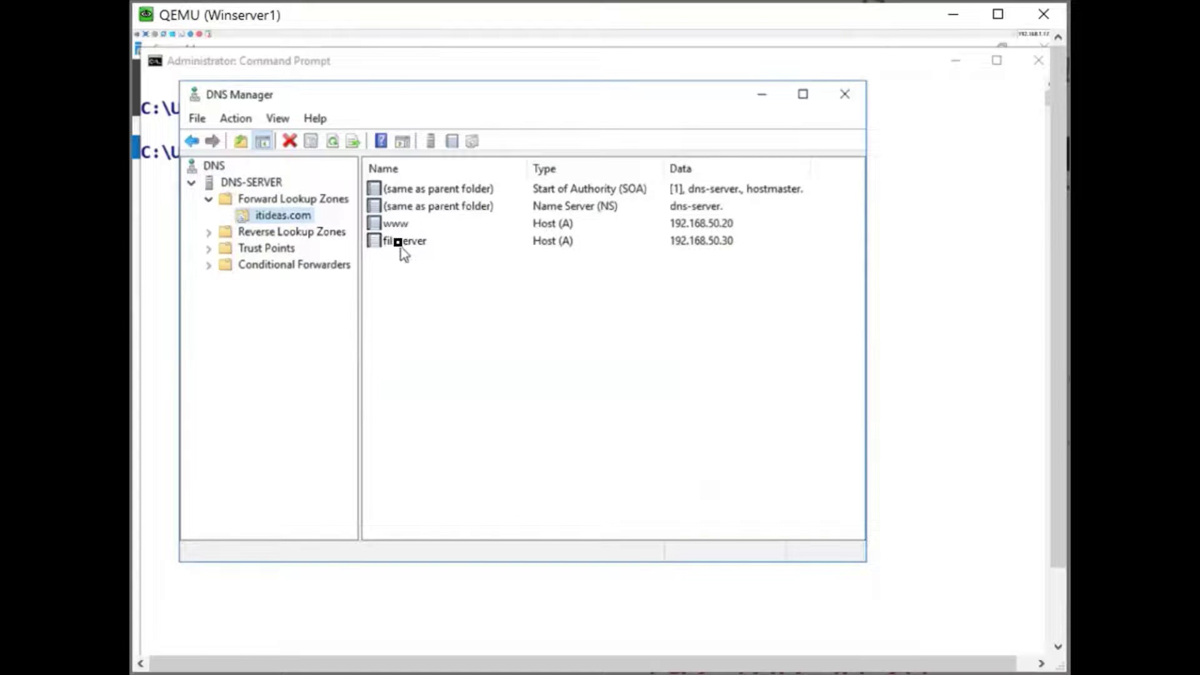
Start a new primary zone under Reverse Lookup Zones and choose the IPv4 reverse lookup zone type
{"action": "left_click", "coordinate": [268, 230]}
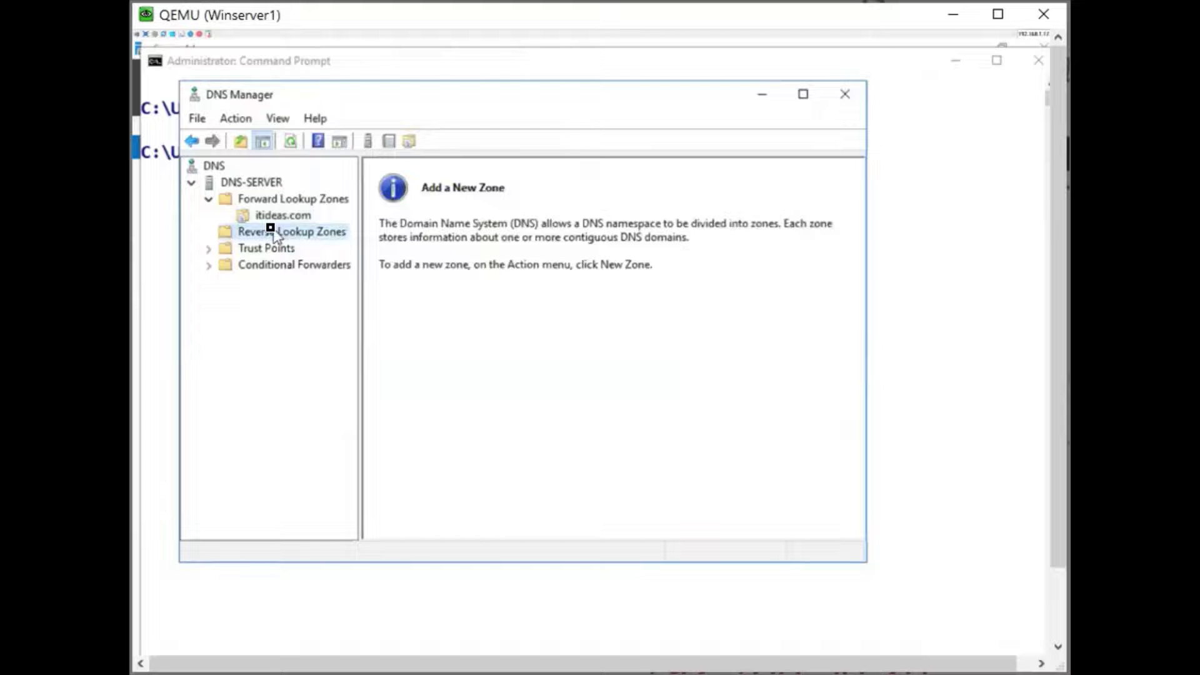
{"action": "right_click", "coordinate": [313, 232]}
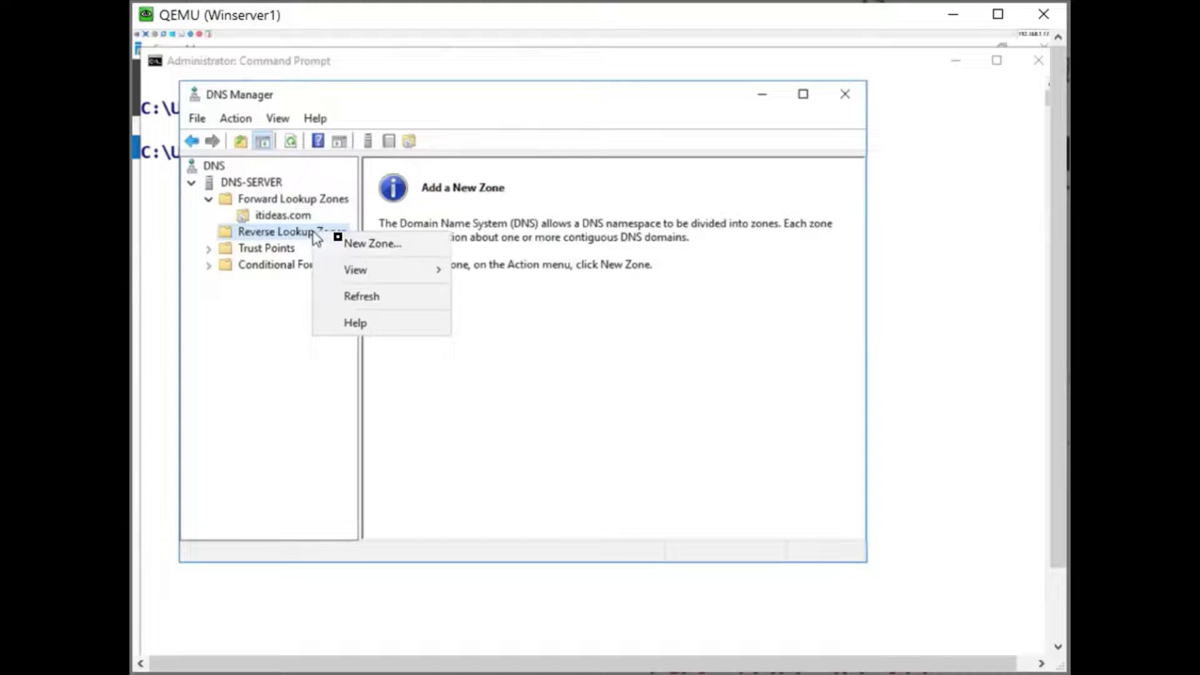
{"action": "left_click", "coordinate": [354, 243]}
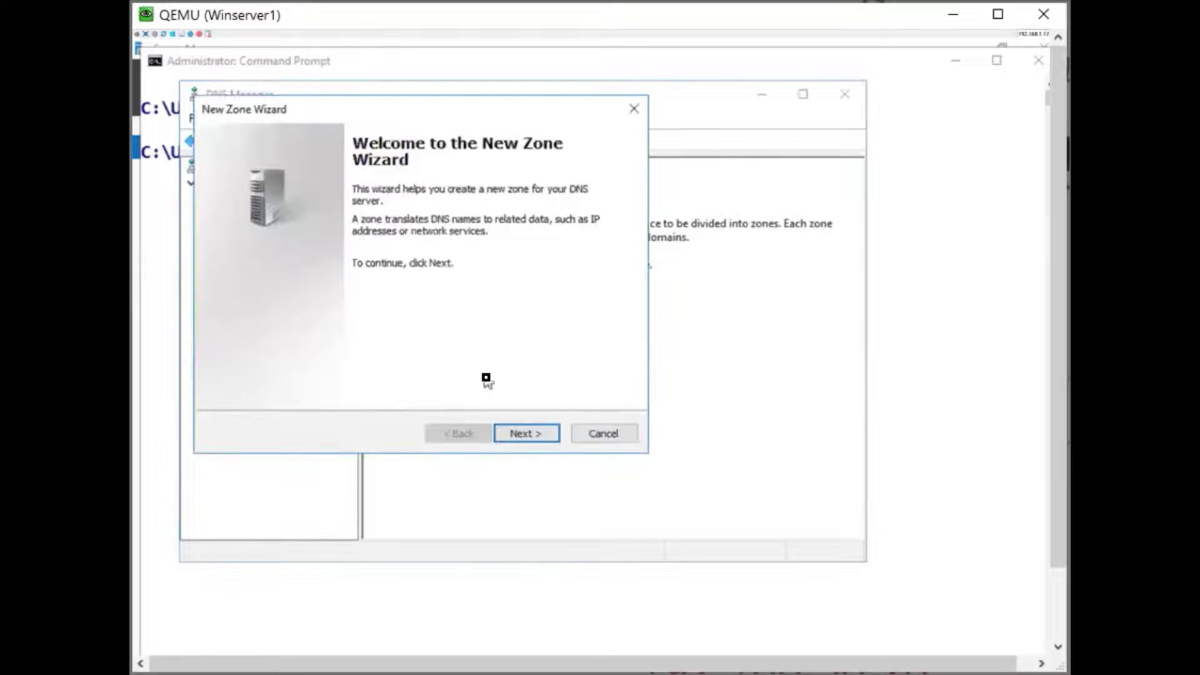
{"action": "left_click", "coordinate": [525, 433]}
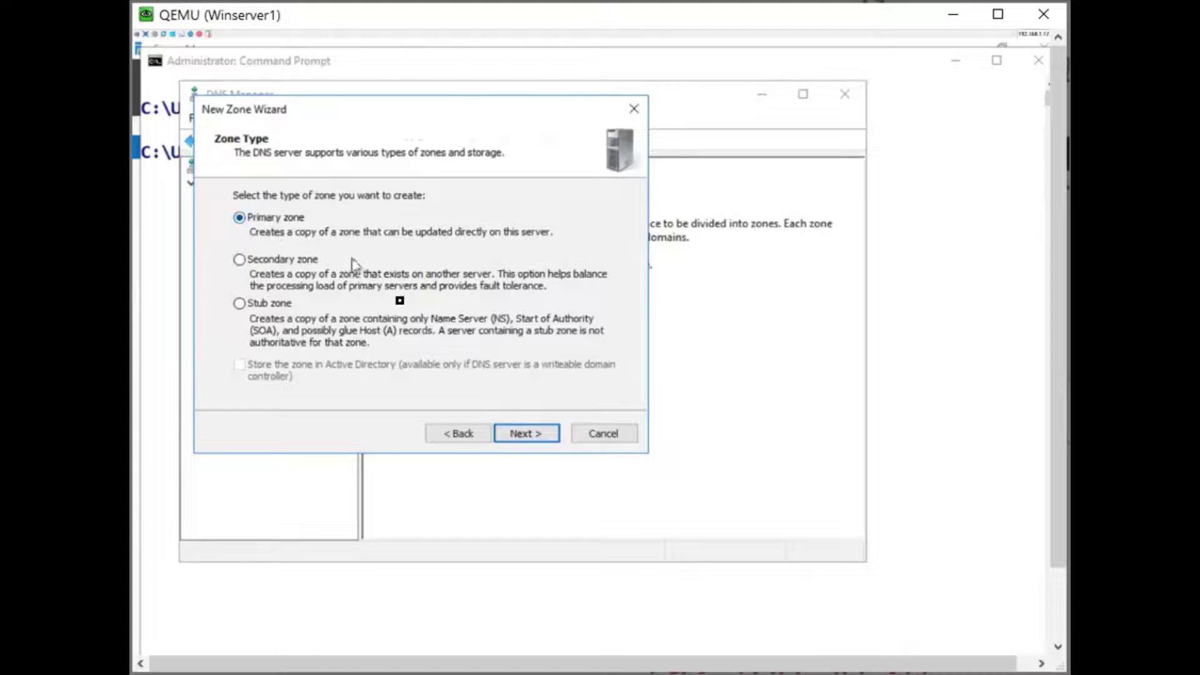
{"action": "left_click", "coordinate": [531, 434]}
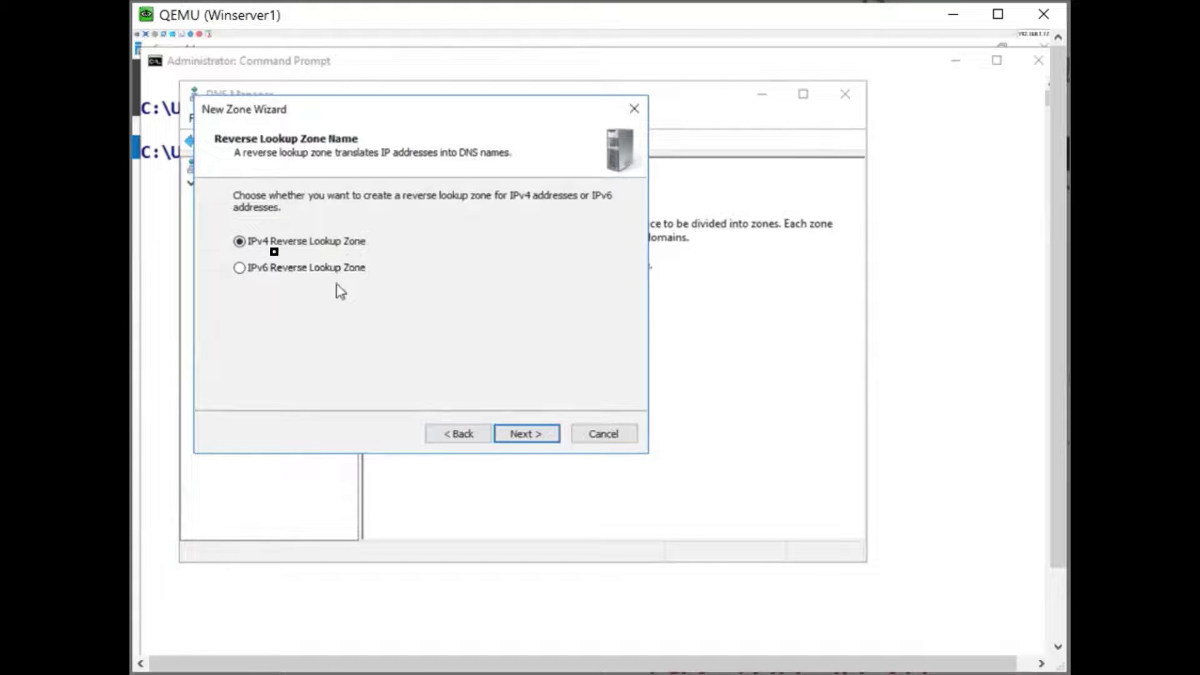
{"action": "left_click", "coordinate": [521, 432]}
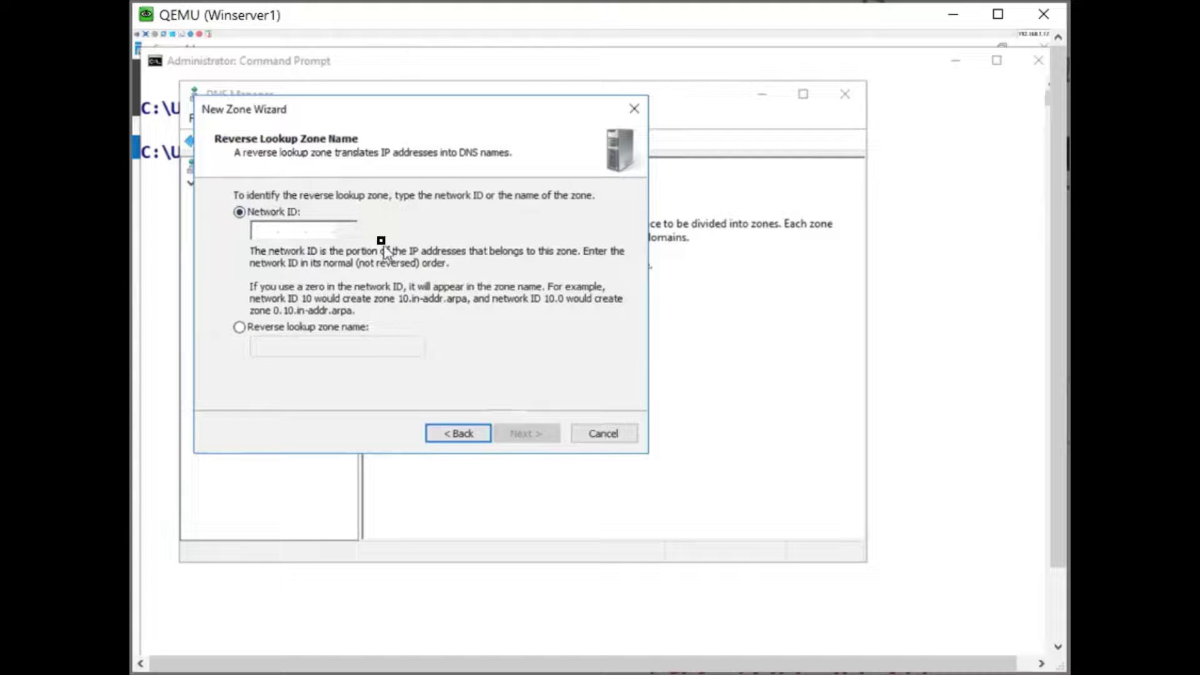
Set the network ID to 192.168.50 and create the zone with the new file 50.168.192.in-addr.arpa.dns, disallowing dynamic updates
{"action": "type", "text": "19"}
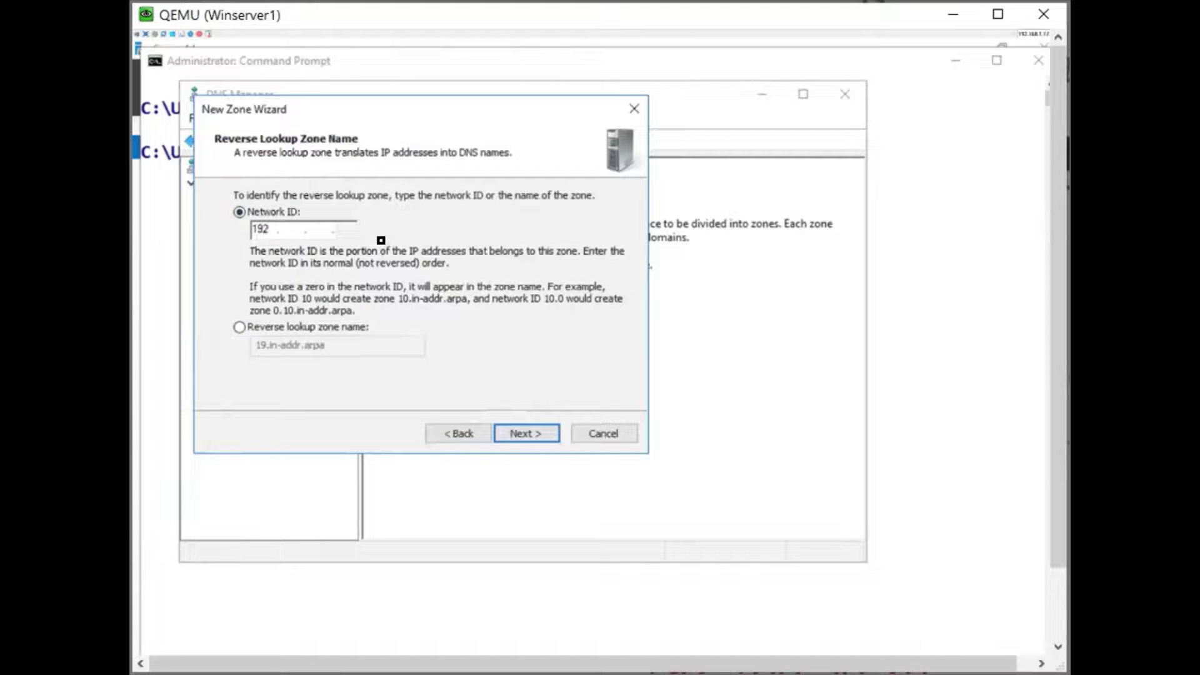
{"action": "type", "text": "2 .168 .50"}
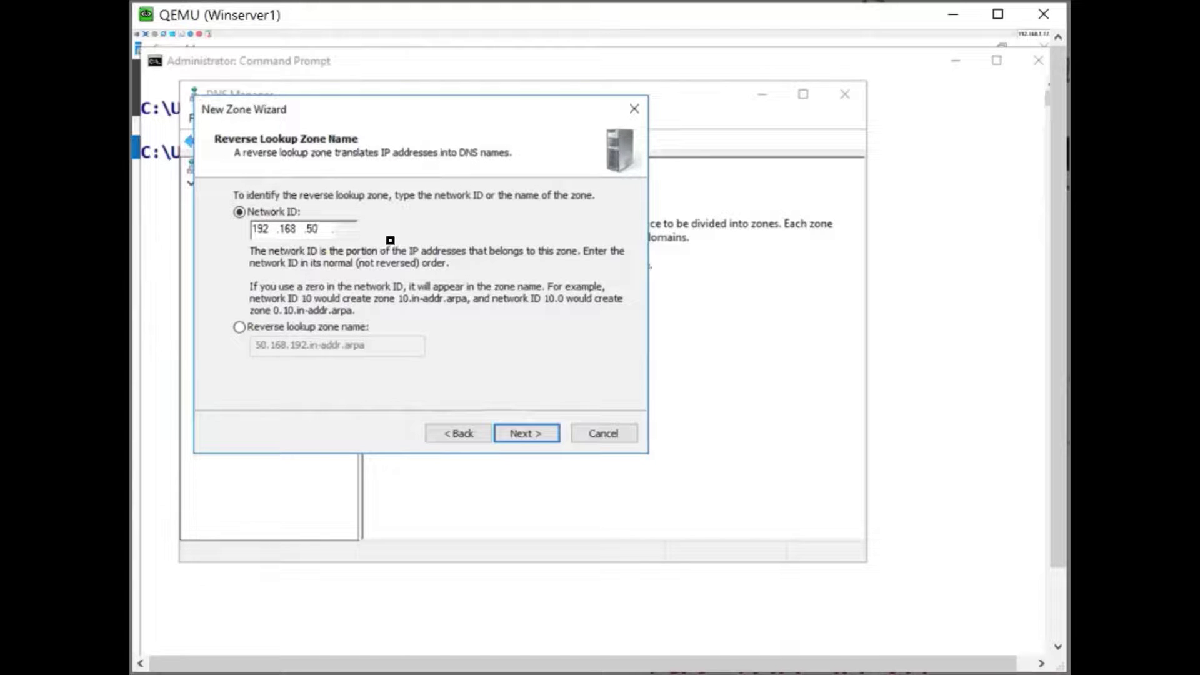
{"action": "left_click", "coordinate": [531, 437]}
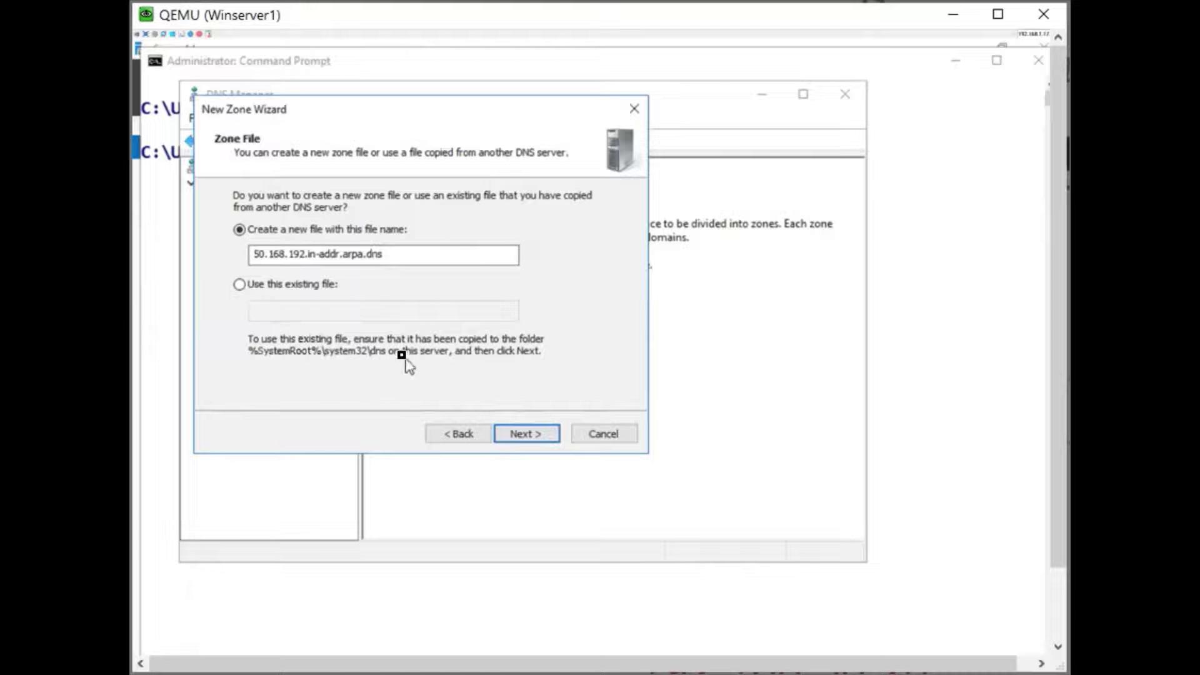
{"action": "left_click", "coordinate": [514, 434]}
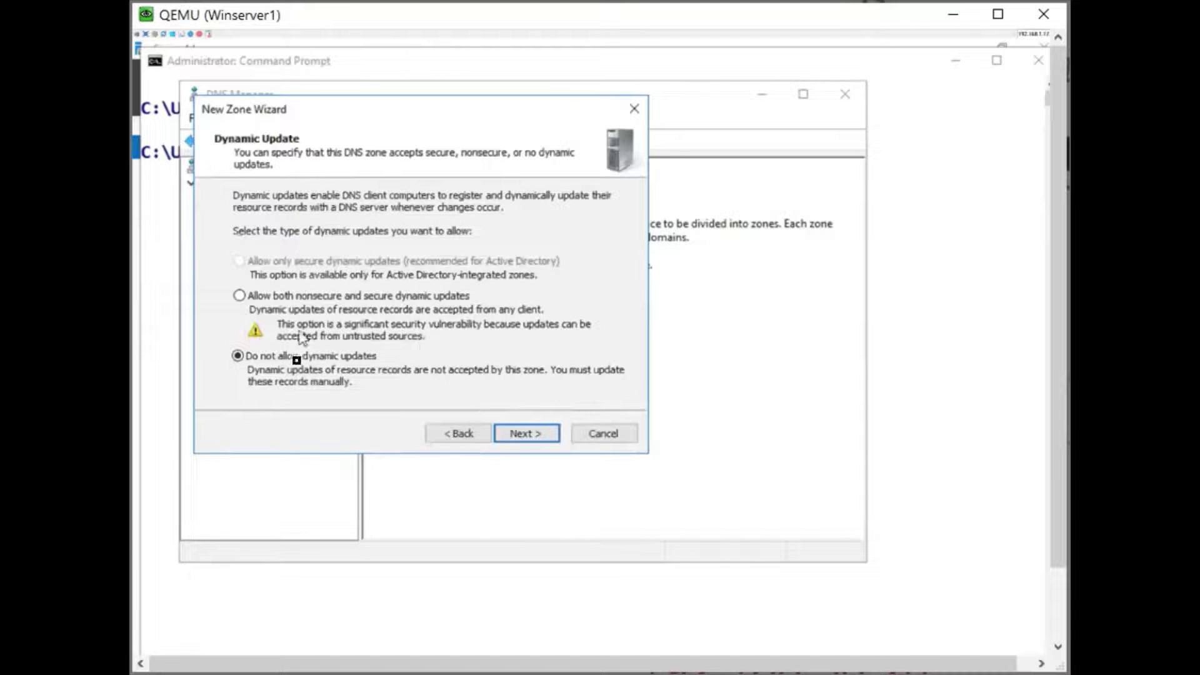
{"action": "left_click", "coordinate": [538, 437]}
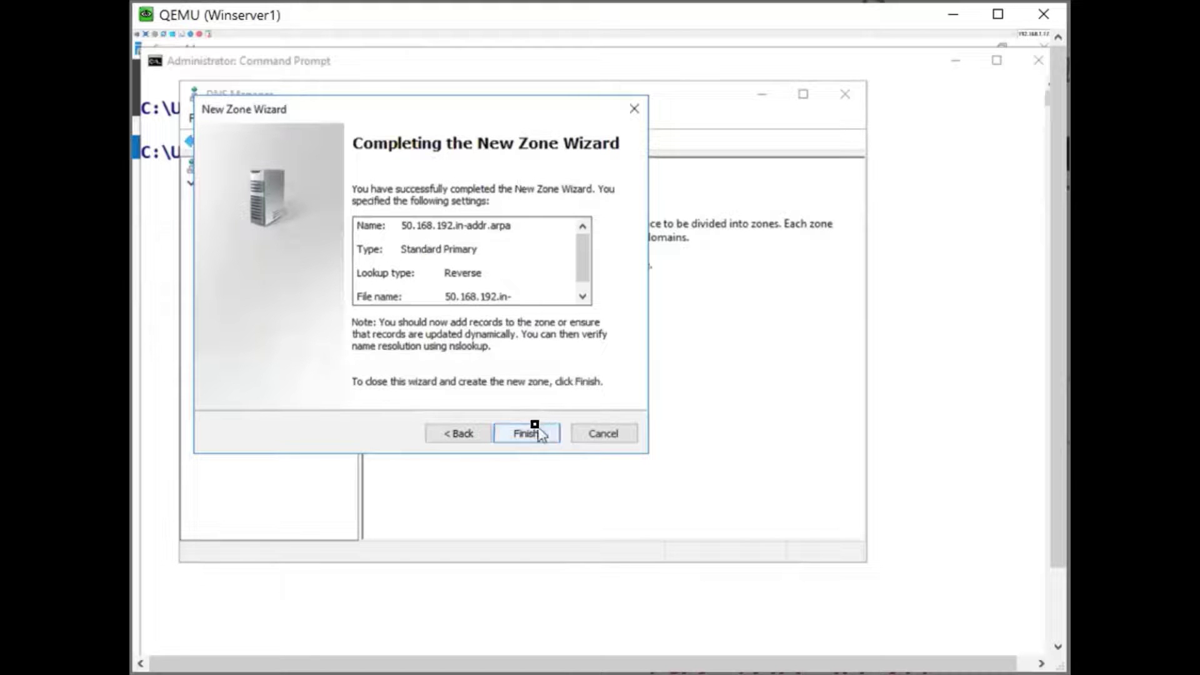
{"action": "left_click", "coordinate": [538, 433]}
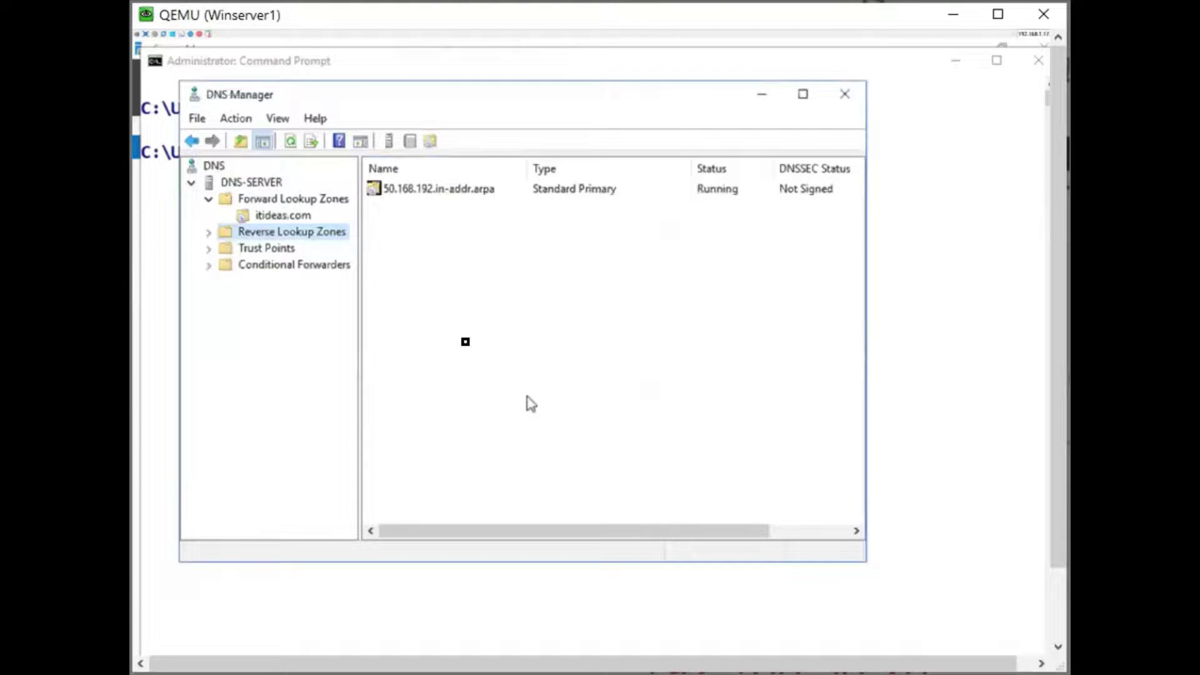
Open the 50.168.192.in-addr.arpa reverse zone and start a new pointer record with host IP address 192.168.50.20
{"action": "right_click", "coordinate": [308, 237]}
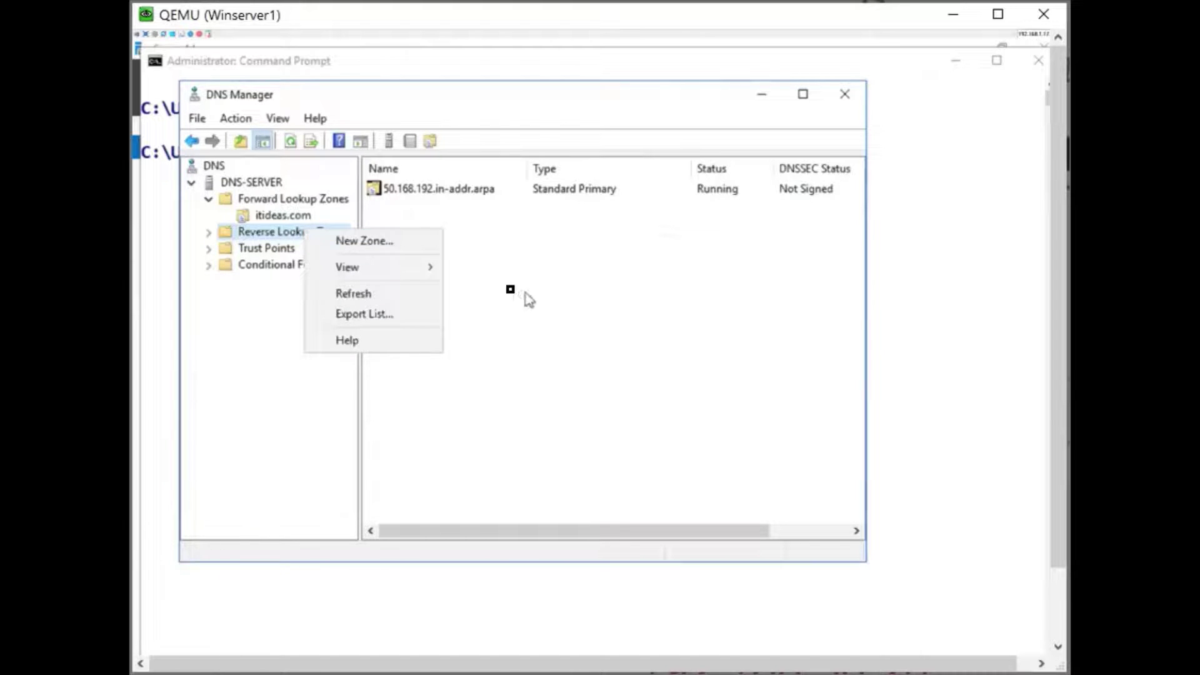
{"action": "left_click", "coordinate": [512, 299]}
{"action": "left_click", "coordinate": [208, 232]}
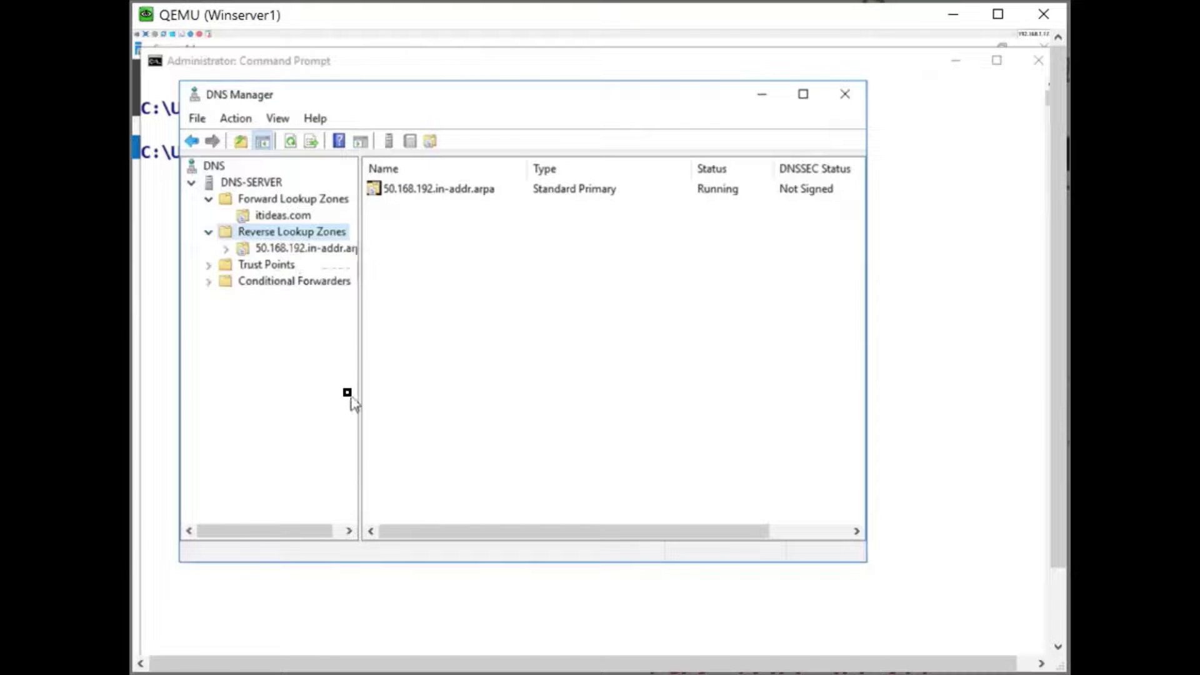
{"action": "left_click", "coordinate": [267, 248]}
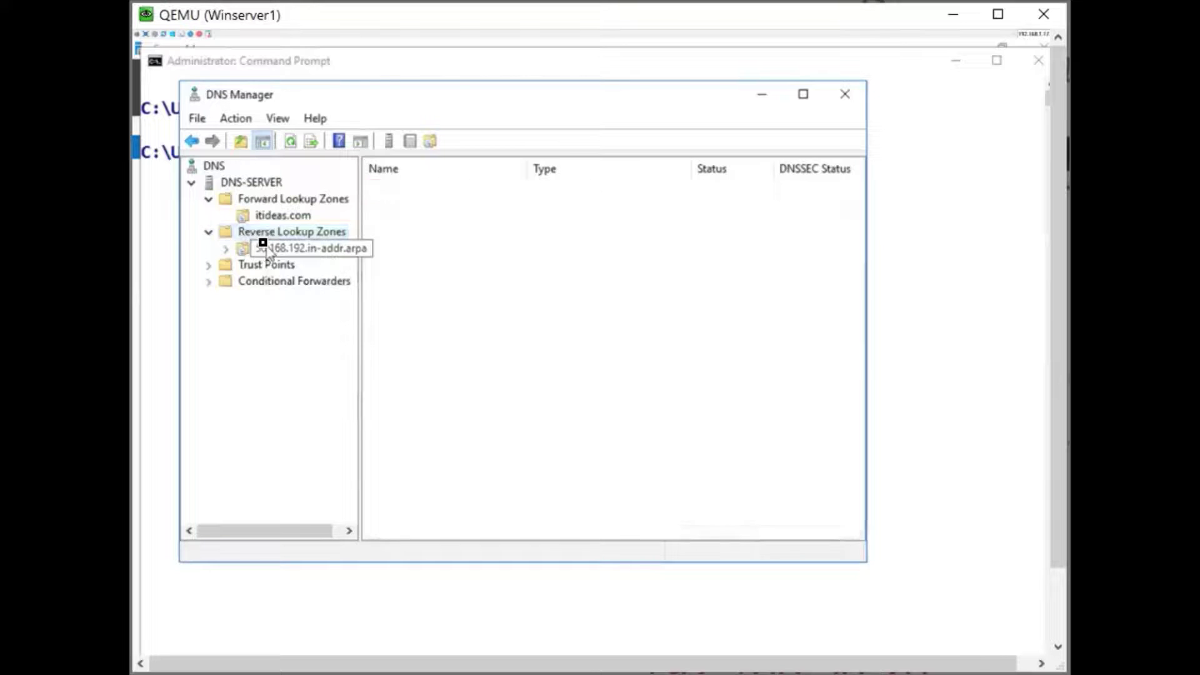
{"action": "right_click", "coordinate": [331, 250]}
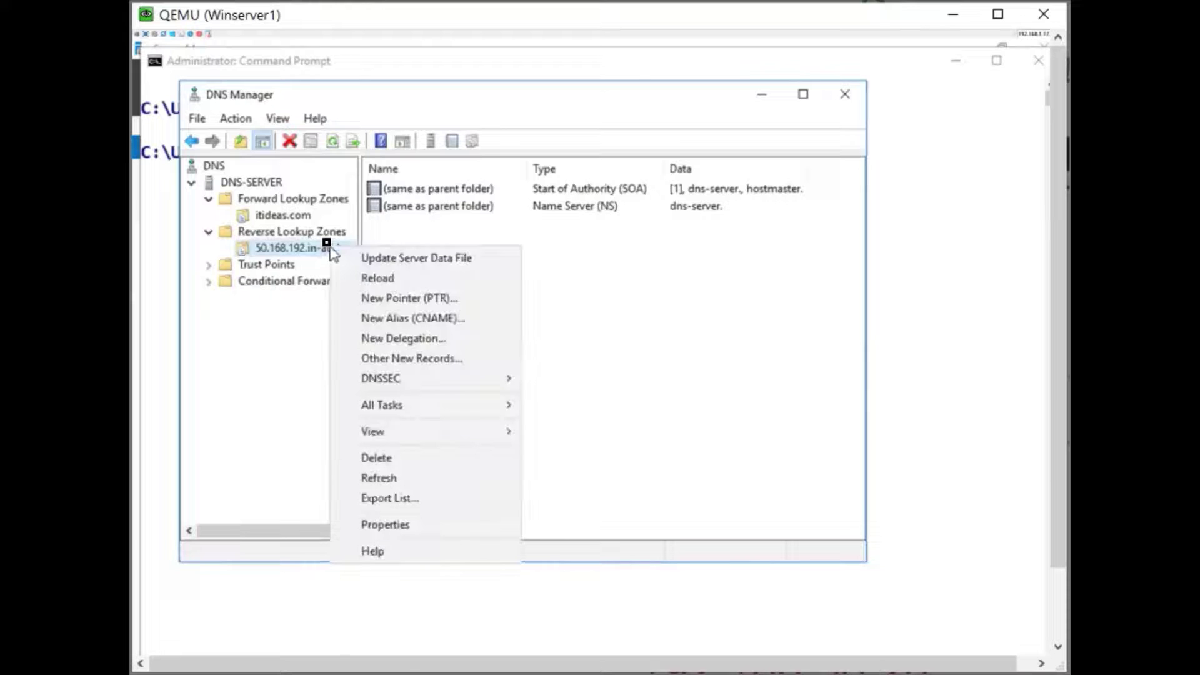
{"action": "left_click", "coordinate": [400, 299]}
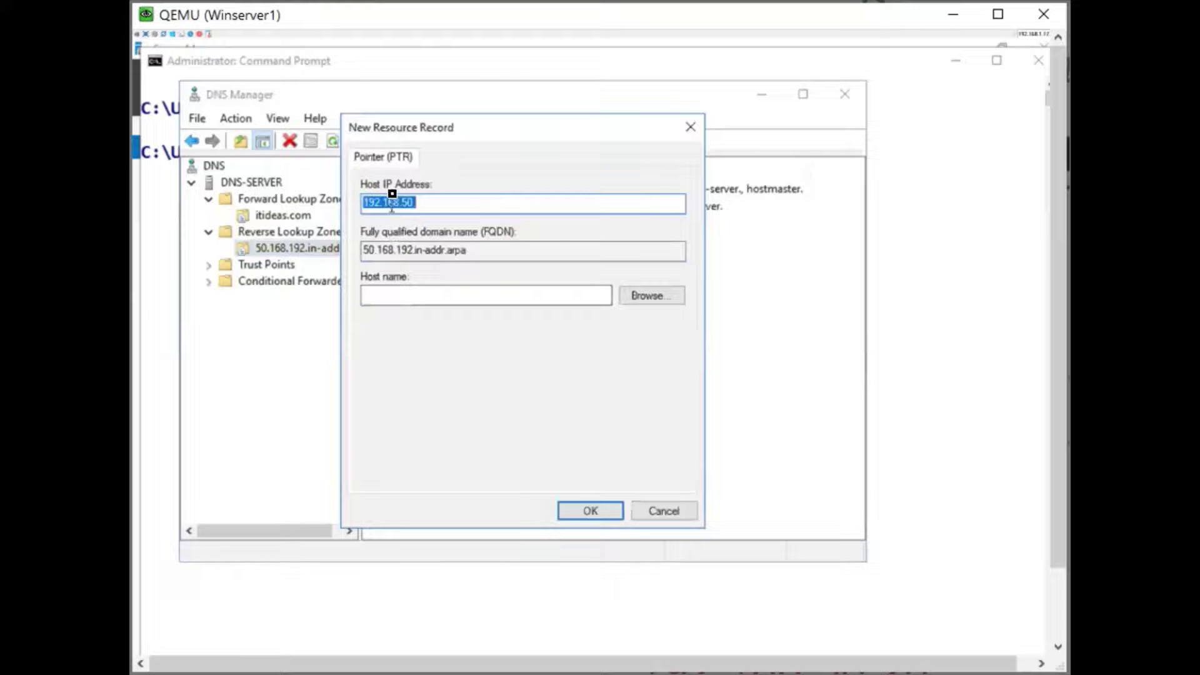
{"action": "left_click", "coordinate": [437, 203]}
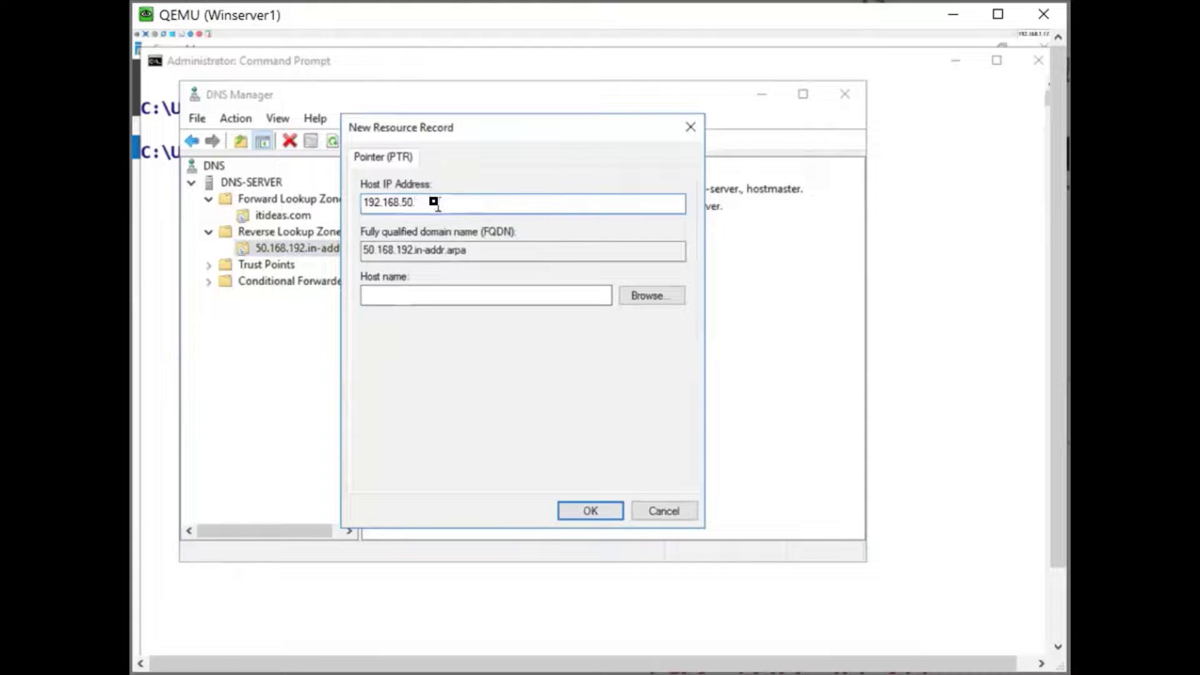
{"action": "type", "text": "20"}
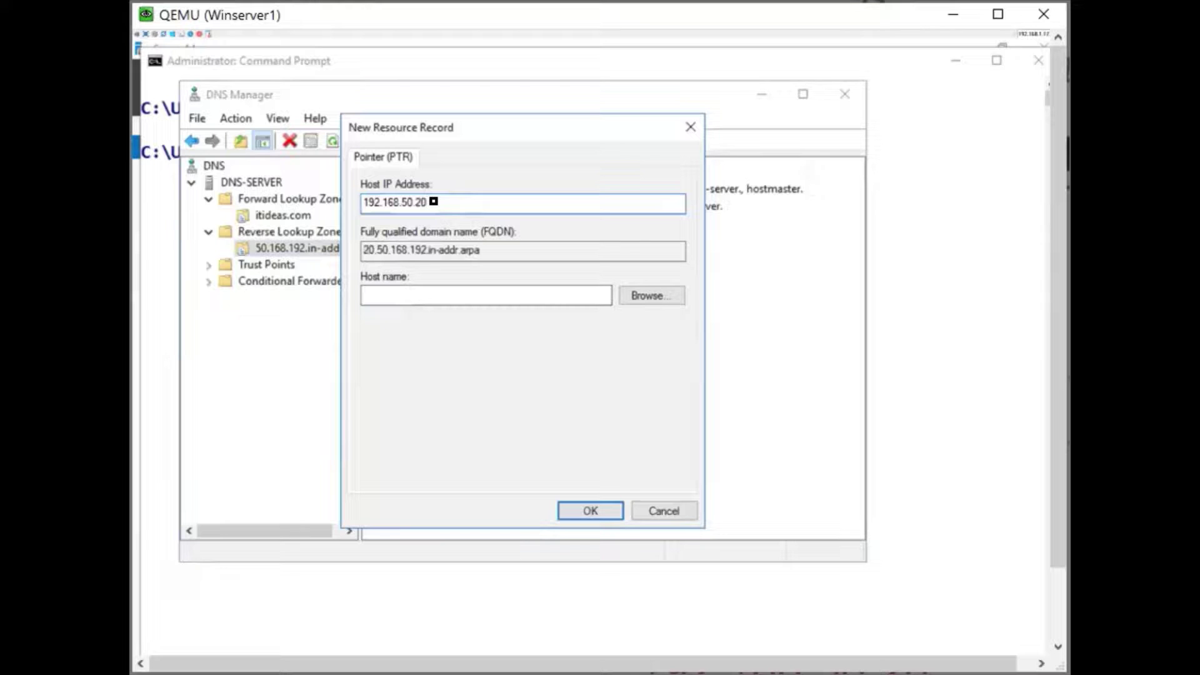
Browse DNS-SERVER's itideas.com forward zone, pick the www record as the pointer's host name, and create the pointer record
{"action": "left_click", "coordinate": [442, 294]}
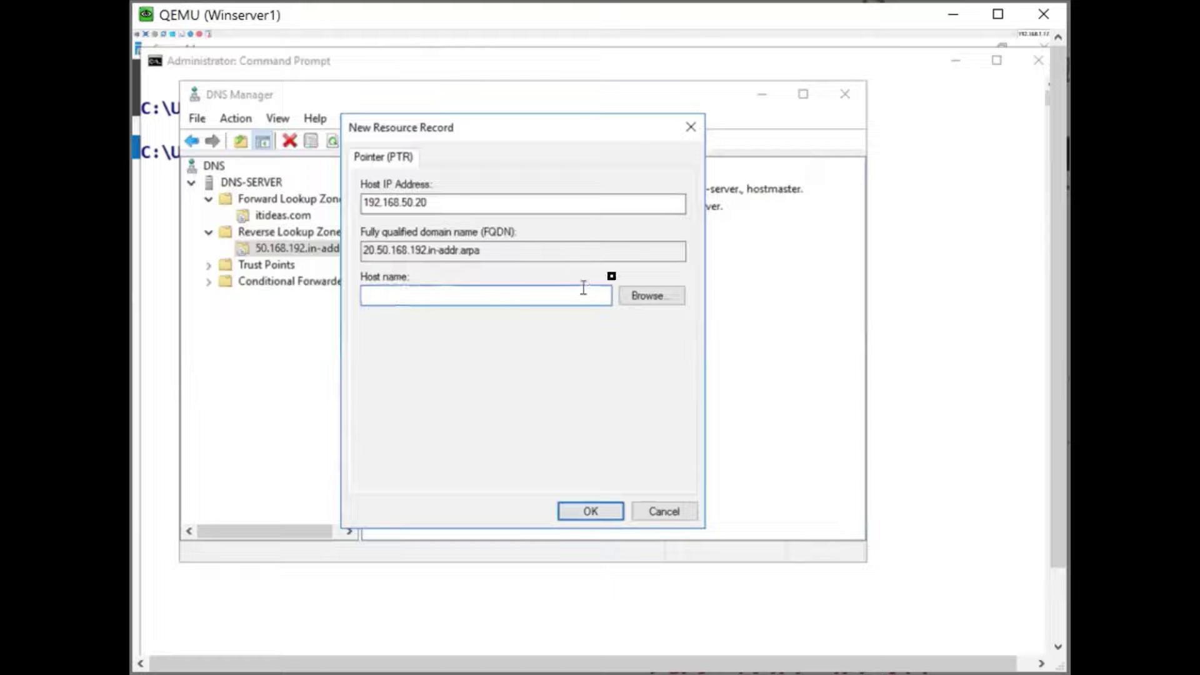
{"action": "left_click", "coordinate": [650, 295]}
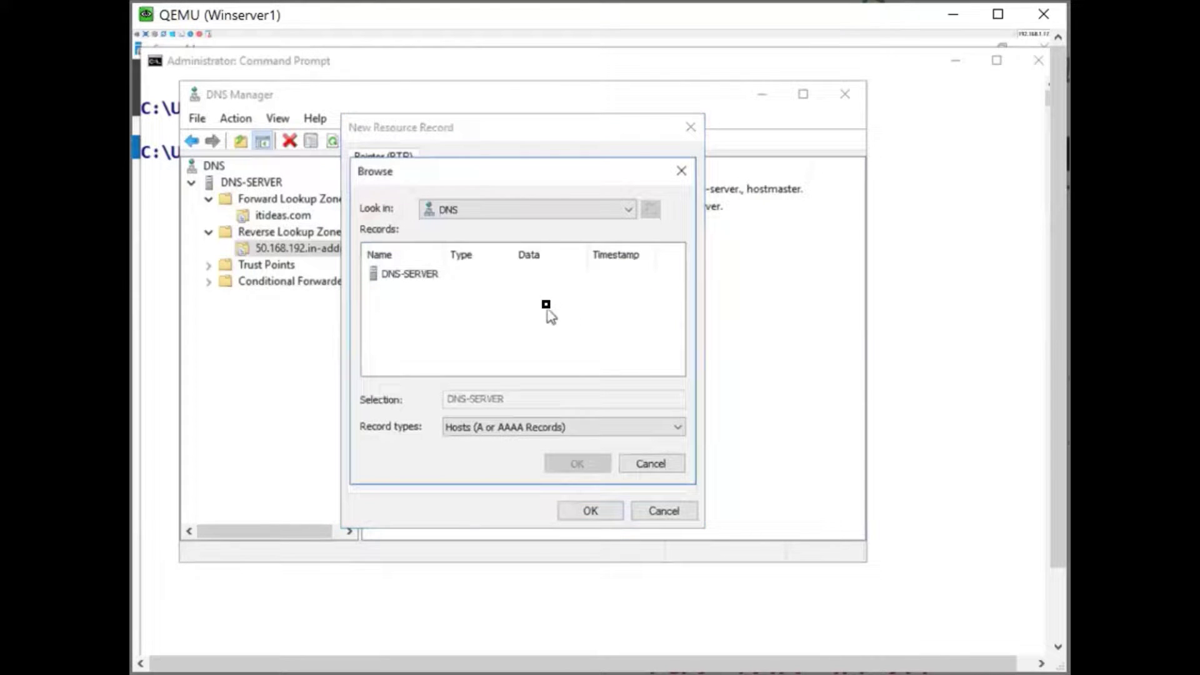
{"action": "double_click", "coordinate": [407, 275]}
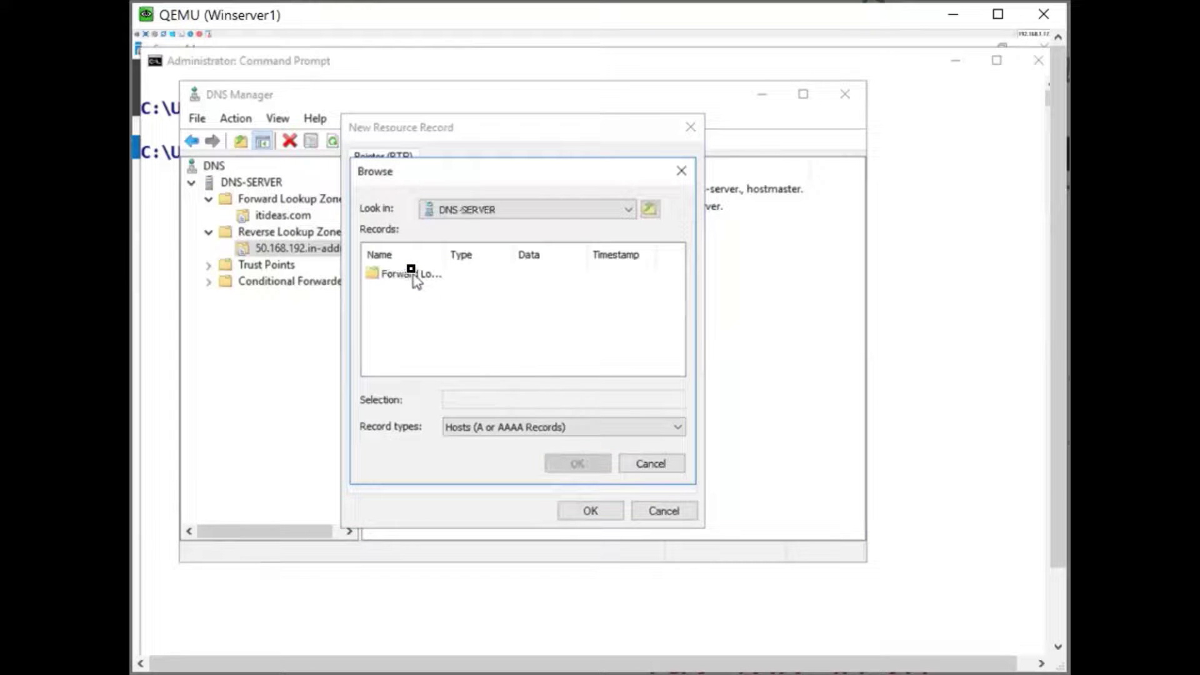
{"action": "double_click", "coordinate": [412, 276]}
{"action": "double_click", "coordinate": [413, 275]}
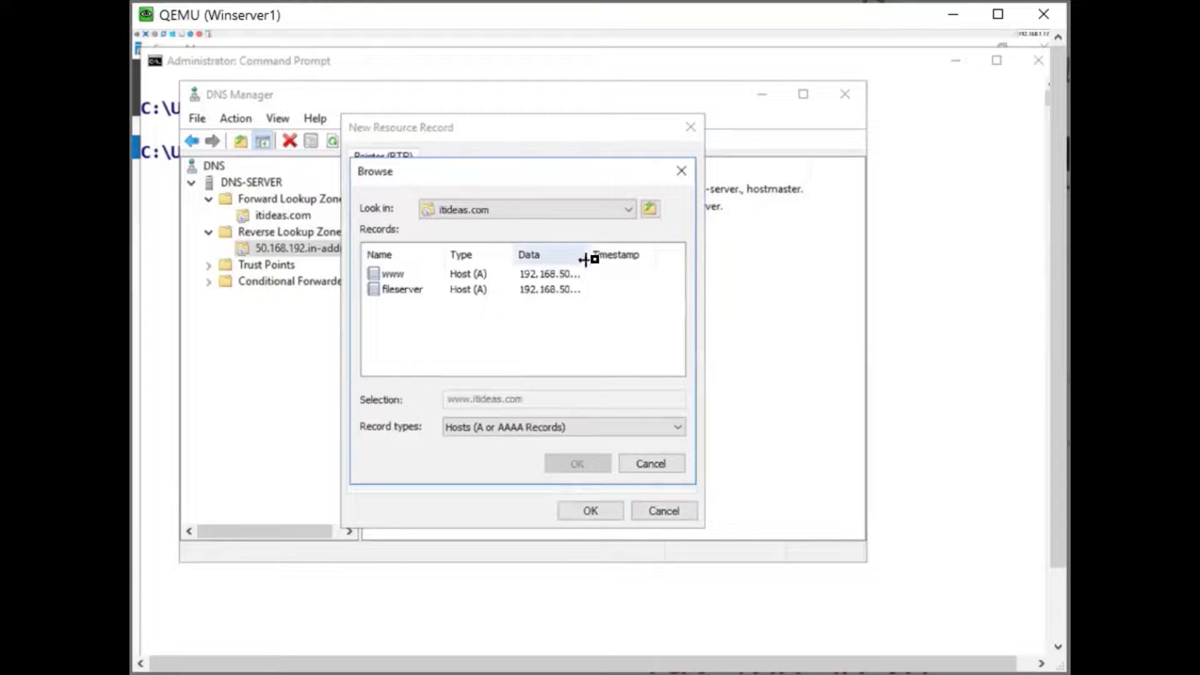
{"action": "left_click_drag", "start_coordinate": [584, 259], "coordinate": [623, 260]}
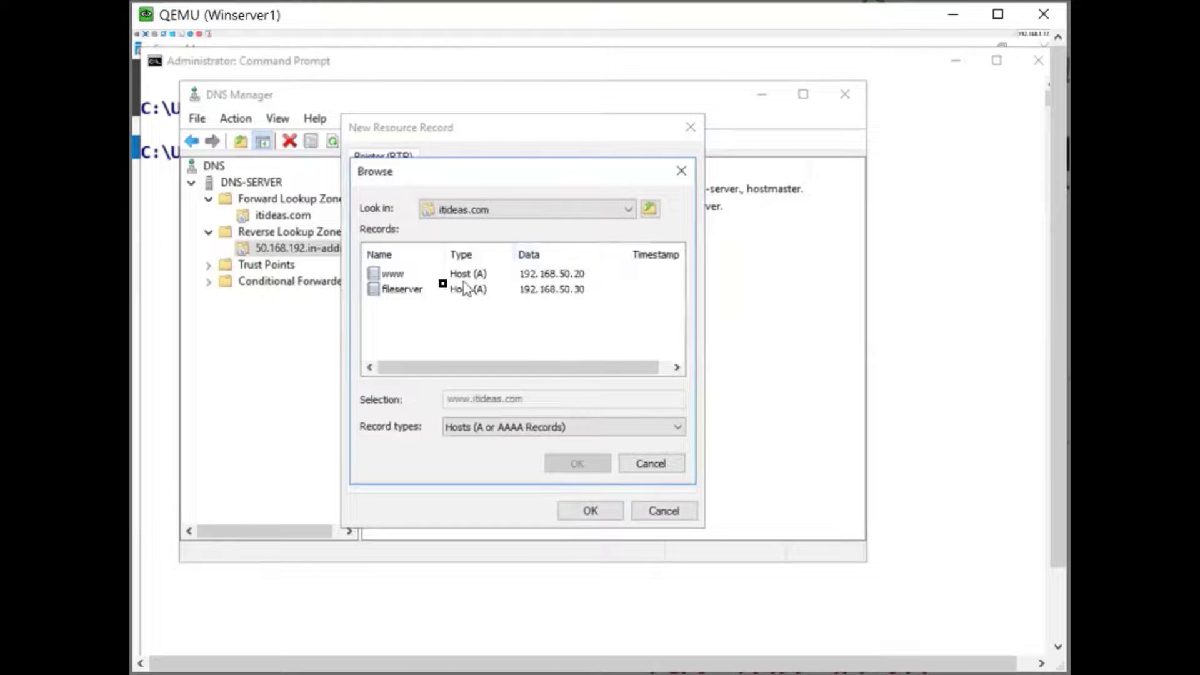
{"action": "double_click", "coordinate": [390, 273]}
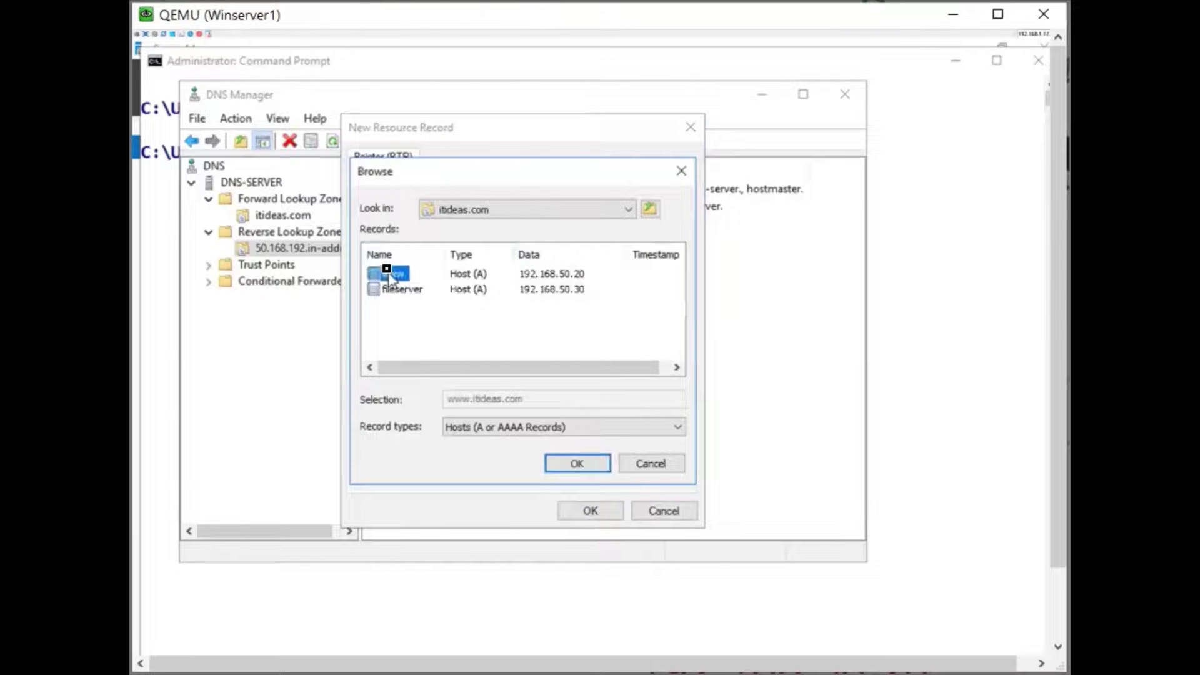
{"action": "left_click", "coordinate": [587, 513]}
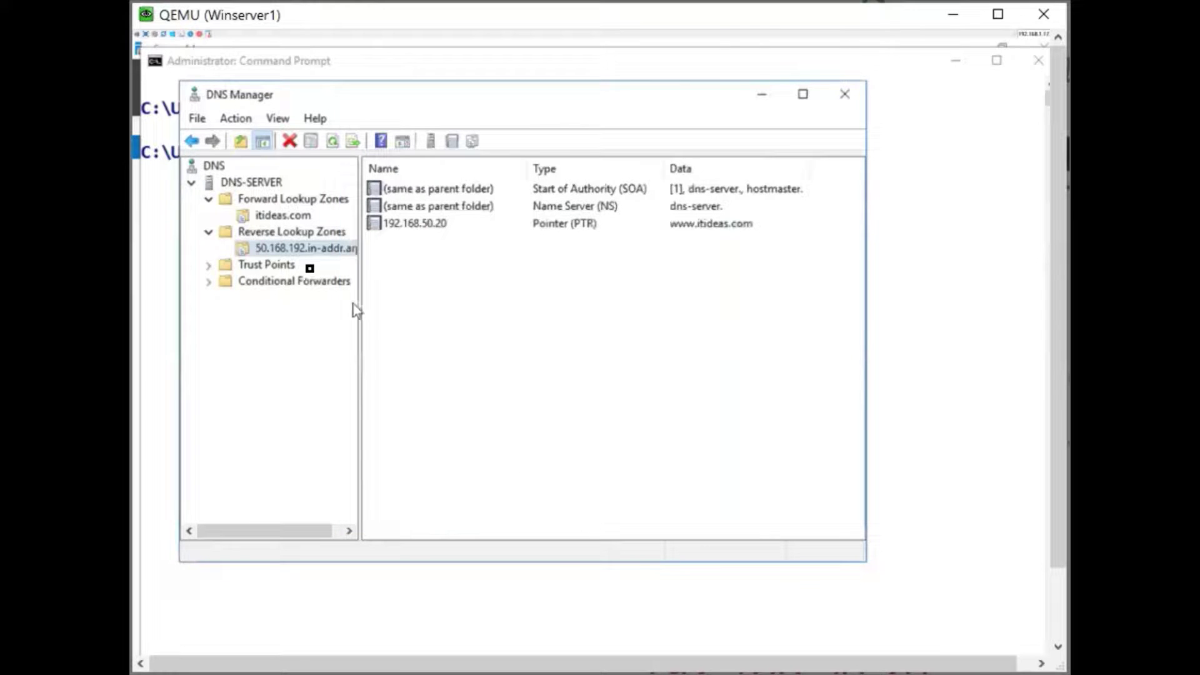
Add a second pointer record for 192.168.50.30 to the reverse zone, choosing the fileserver record in itideas.com as its host name
{"action": "right_click", "coordinate": [301, 246]}
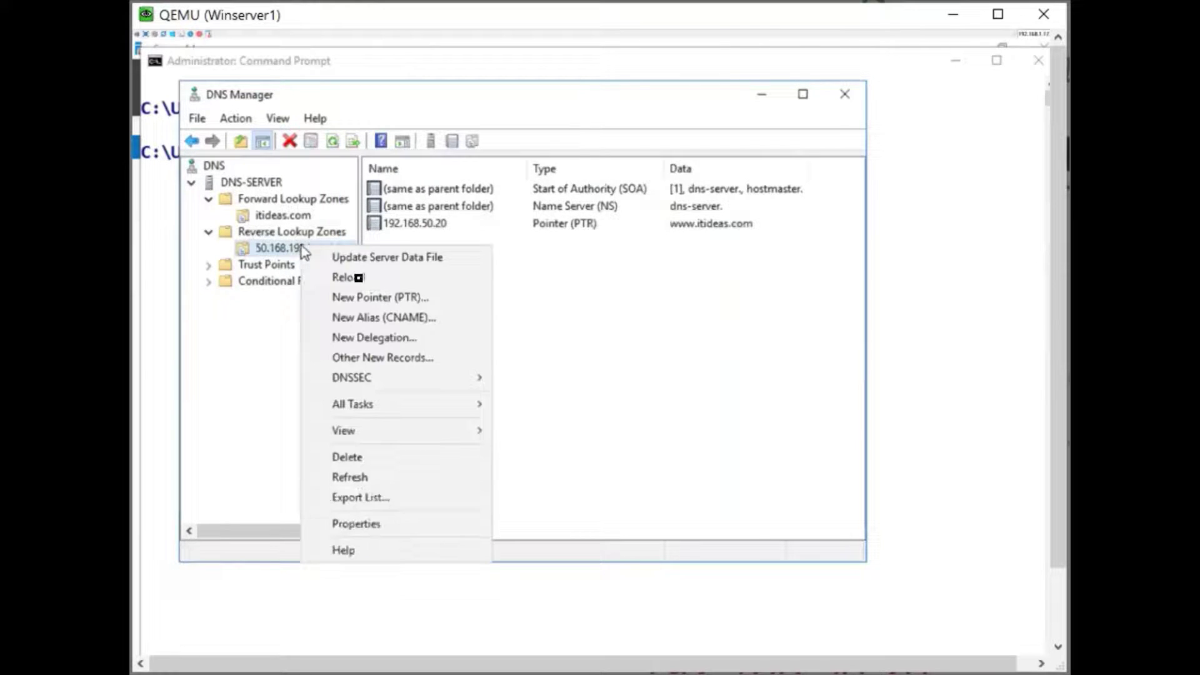
{"action": "left_click", "coordinate": [373, 298]}
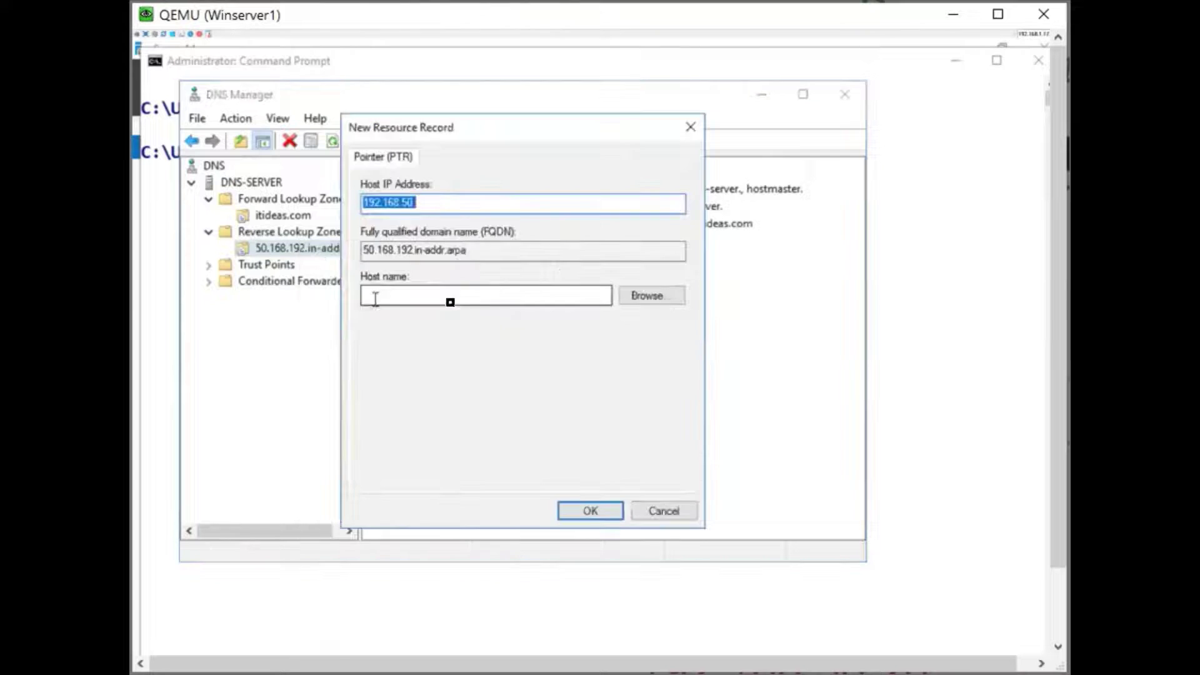
{"action": "left_click", "coordinate": [451, 205]}
{"action": "type", "text": "30"}
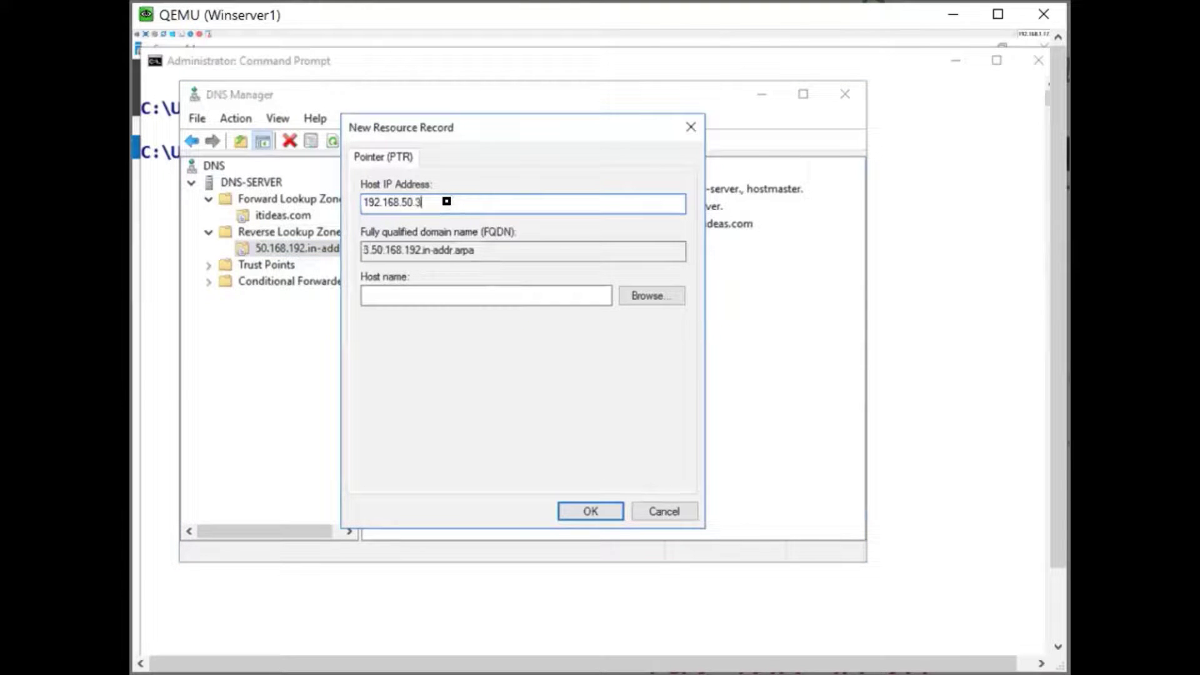
{"action": "left_click", "coordinate": [646, 295]}
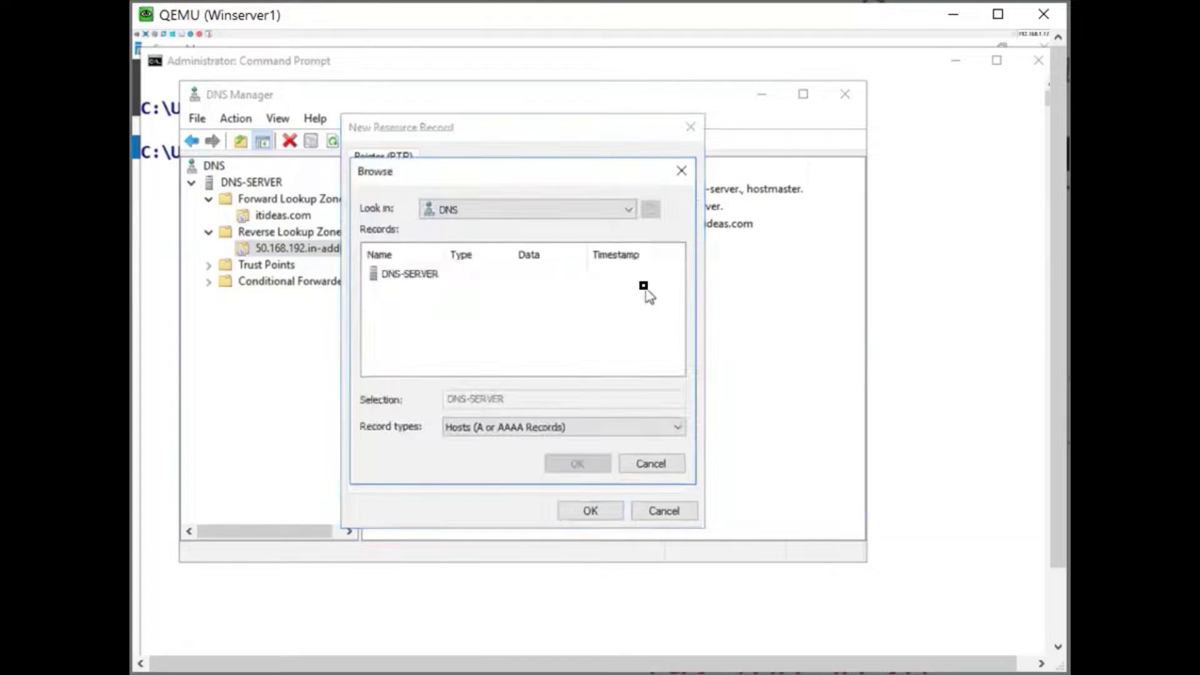
{"action": "double_click", "coordinate": [393, 275]}
{"action": "double_click", "coordinate": [393, 275]}
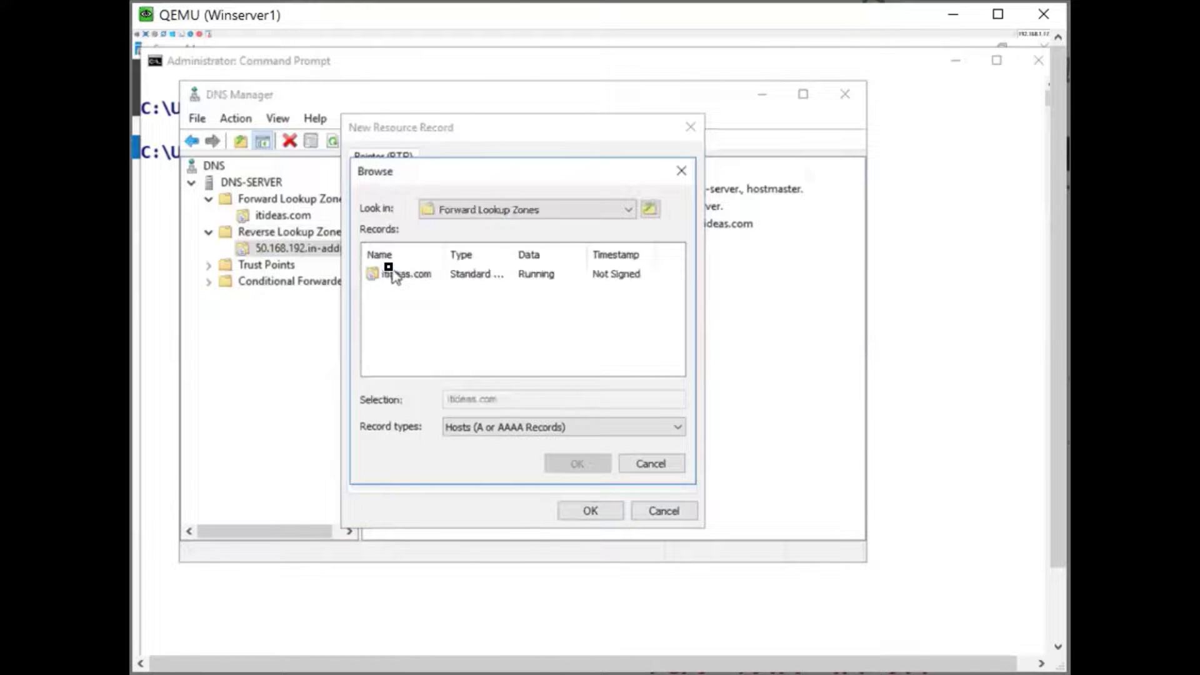
{"action": "double_click", "coordinate": [393, 275]}
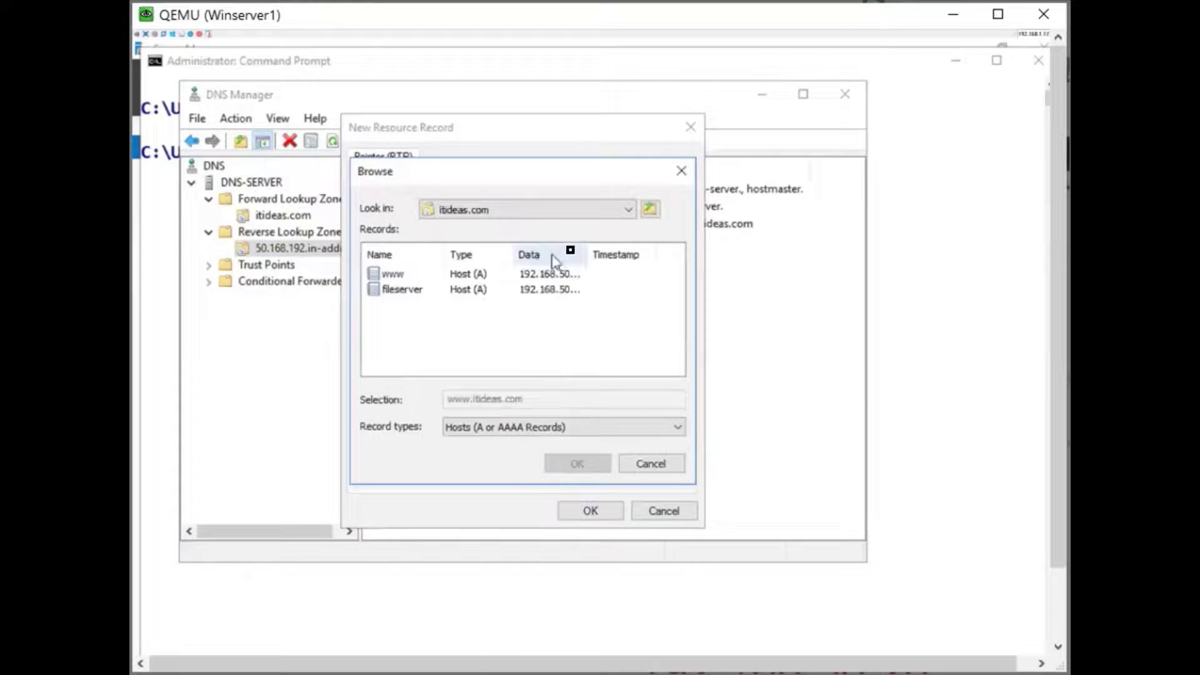
{"action": "left_click_drag", "start_coordinate": [591, 254], "coordinate": [643, 260]}
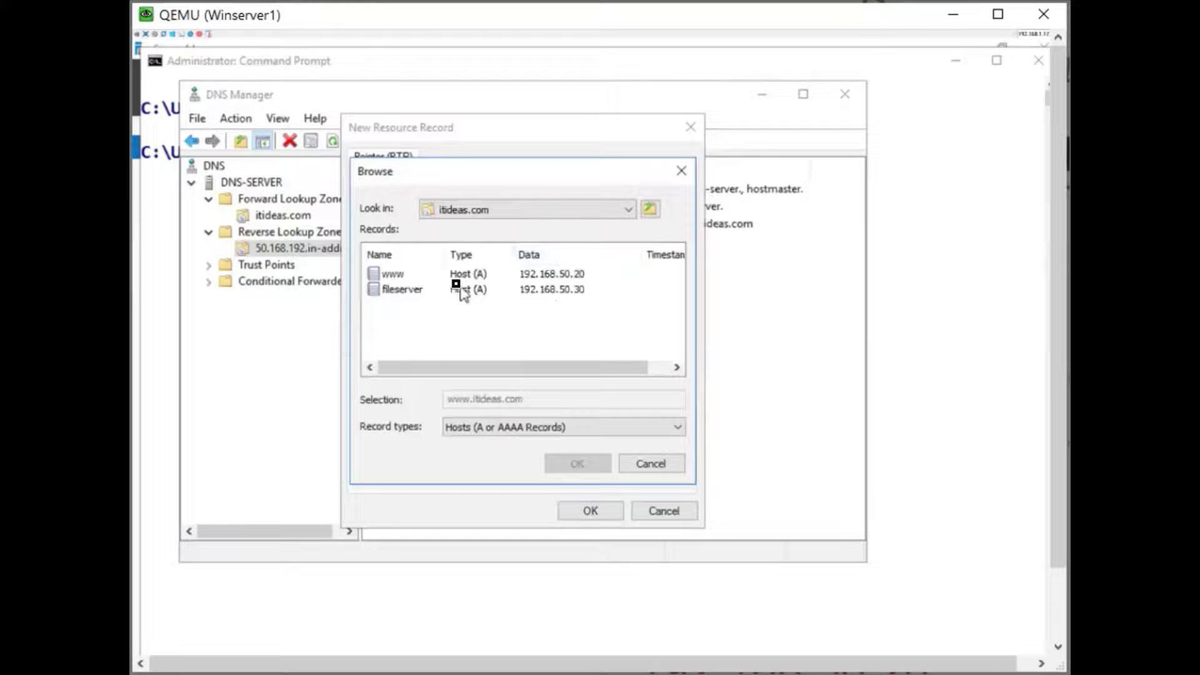
{"action": "double_click", "coordinate": [400, 299]}
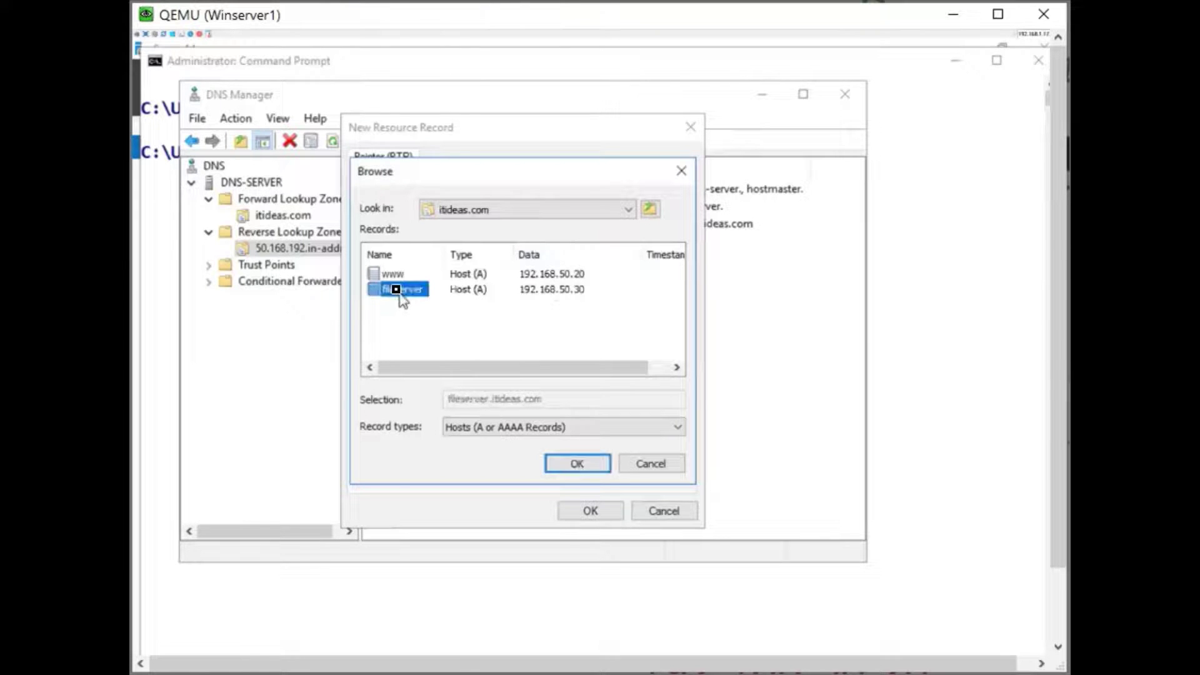
{"action": "left_click", "coordinate": [590, 511]}
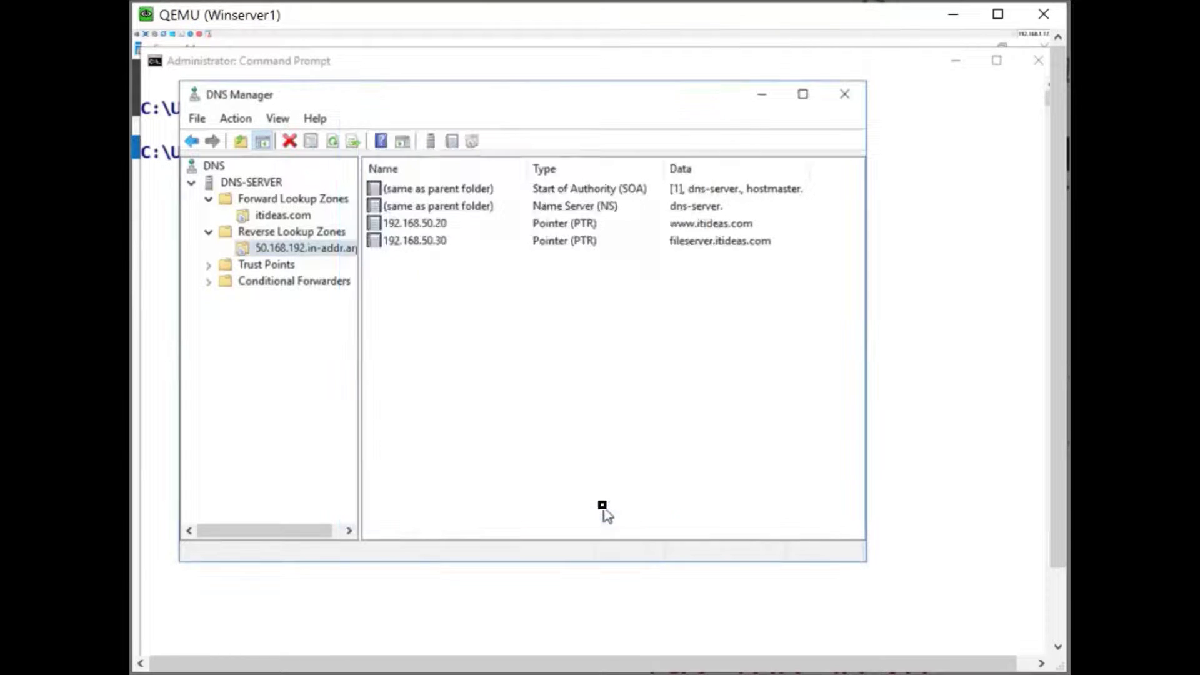
Review the pointer records for 192.168.50.20 and 192.168.50.30 in the reverse lookup zone
{"action": "left_click", "coordinate": [410, 228]}
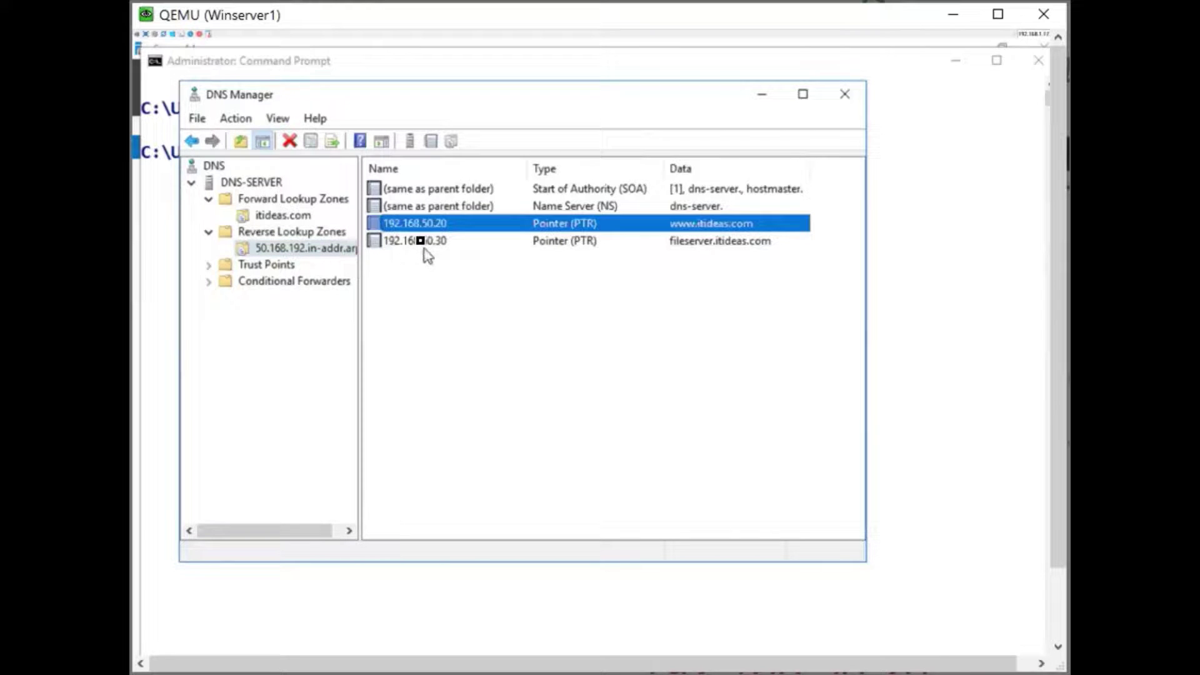
{"action": "left_click", "coordinate": [423, 245]}
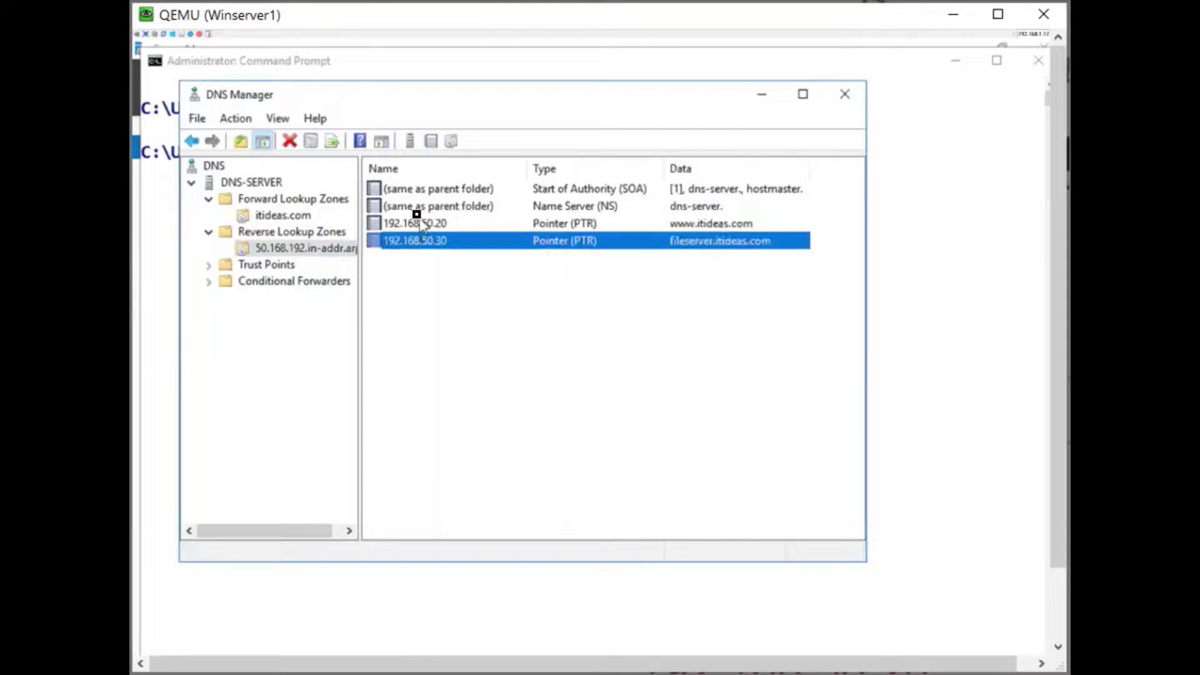
{"action": "left_click", "coordinate": [421, 224]}
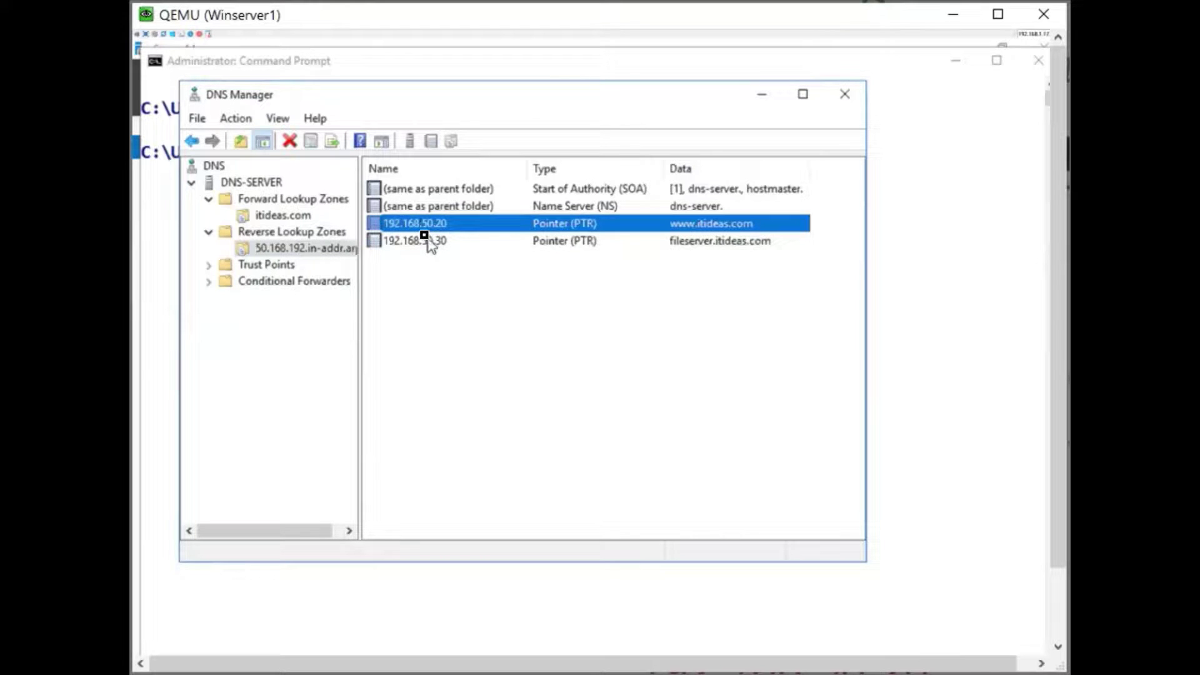
{"action": "left_click", "coordinate": [429, 242]}
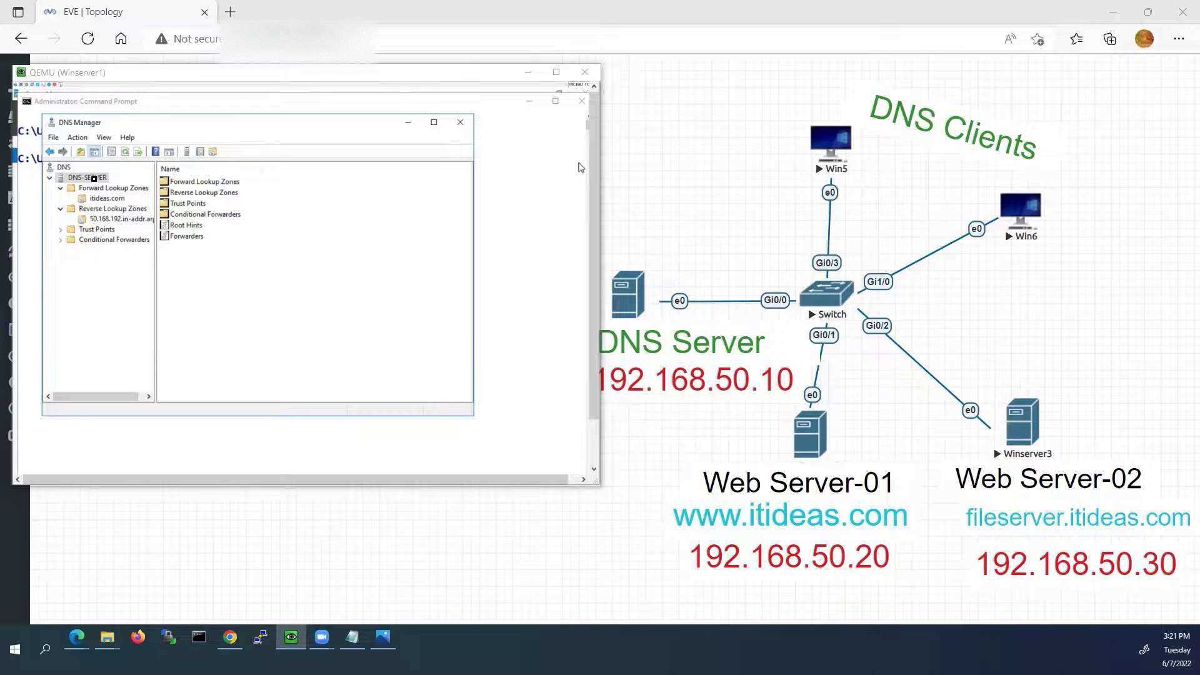
{"action": "right_click", "coordinate": [97, 181]}
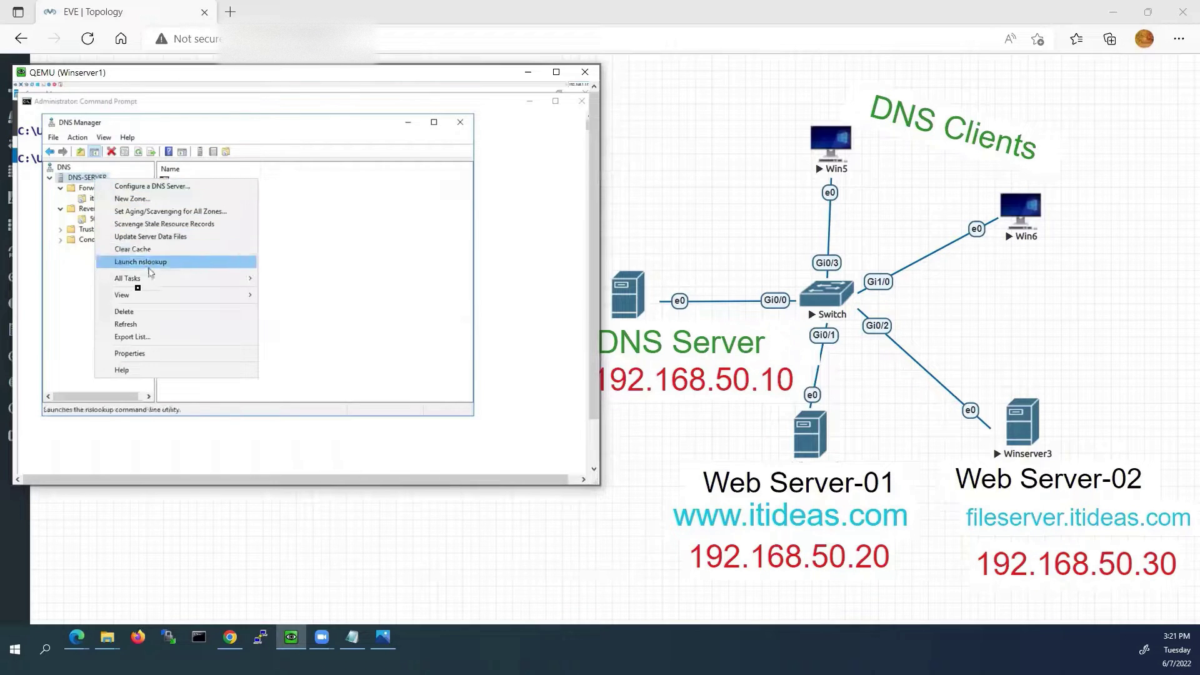
{"action": "mouse_move", "coordinate": [142, 277]}
{"action": "left_click", "coordinate": [141, 263]}
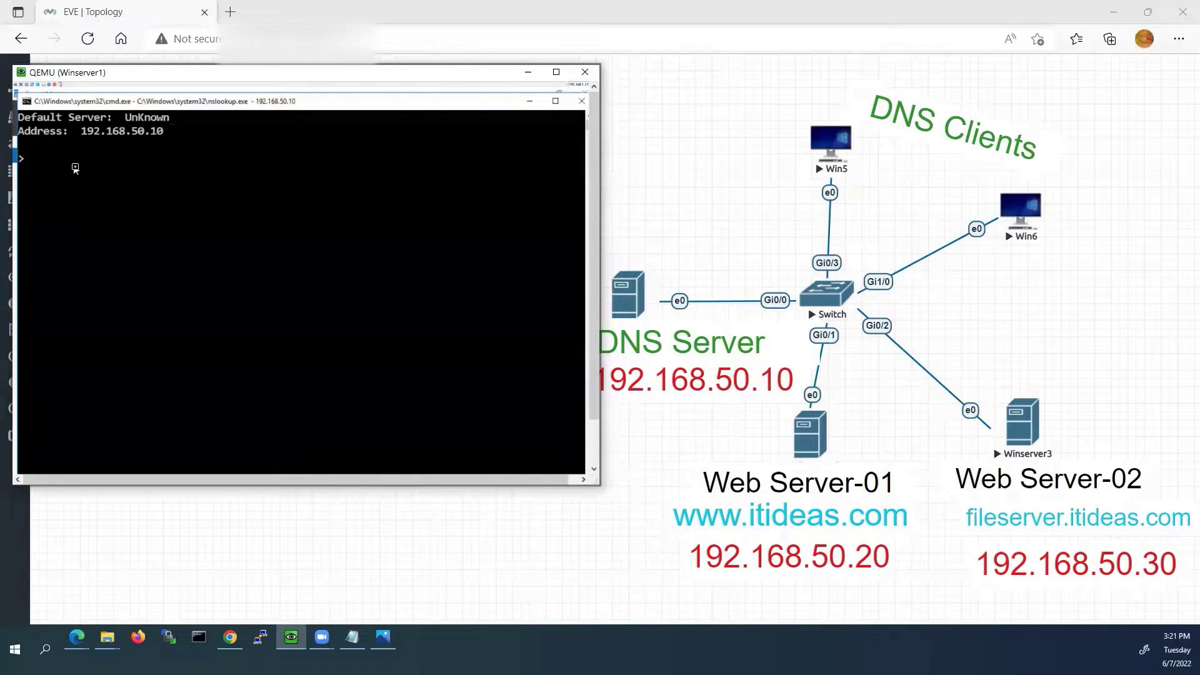
{"action": "left_click", "coordinate": [76, 168]}
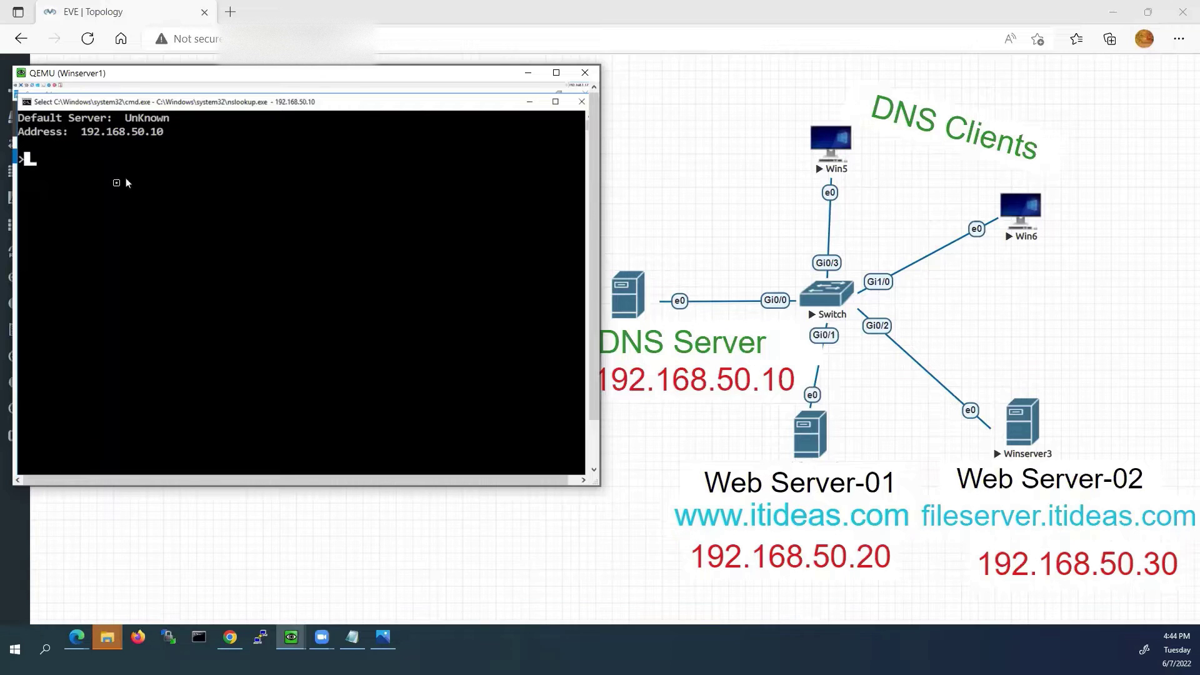
{"action": "type", "text": "w"}
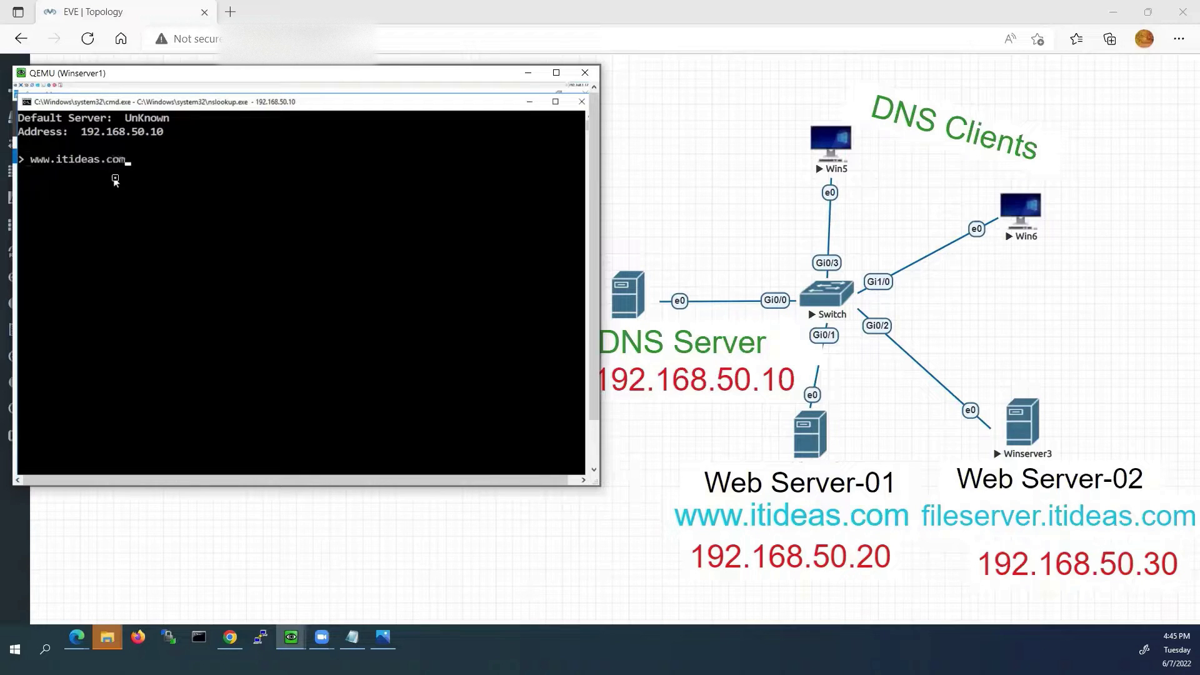
{"action": "type", "text": "ww.itideas.com"}
{"action": "key", "text": "Return"}
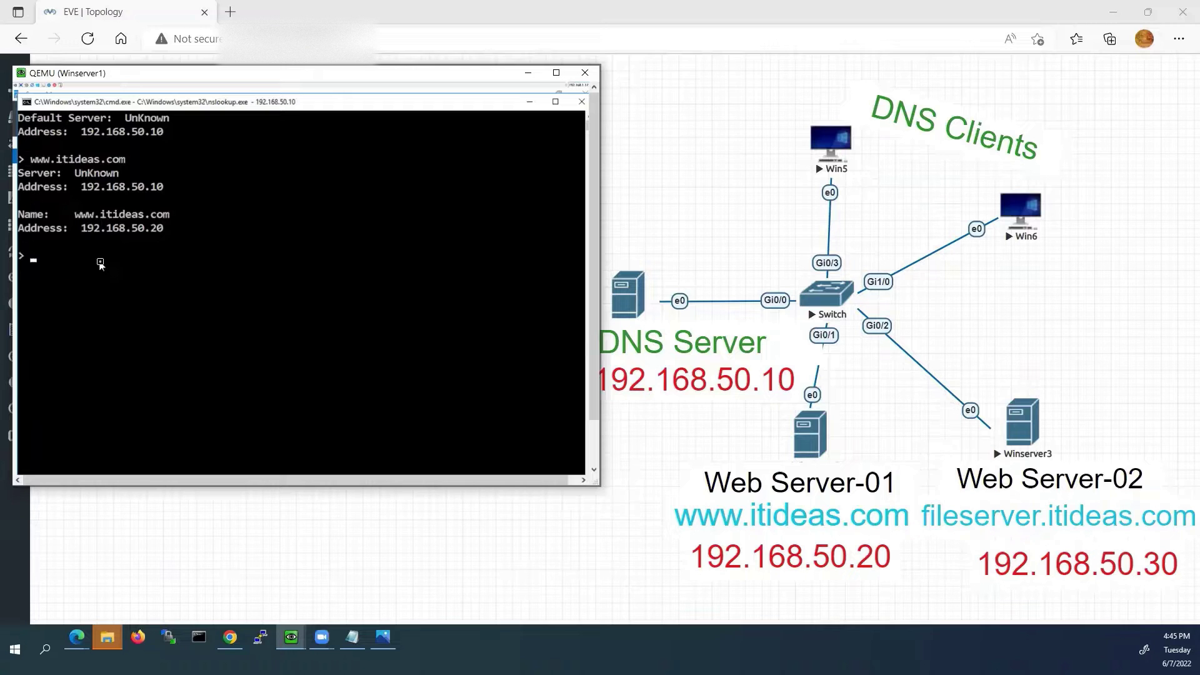
Query fileserver.itideas.com in nslookup and check the name and address in the answer
{"action": "type", "text": "fileserver.itideas.com"}
{"action": "key", "text": "Return"}
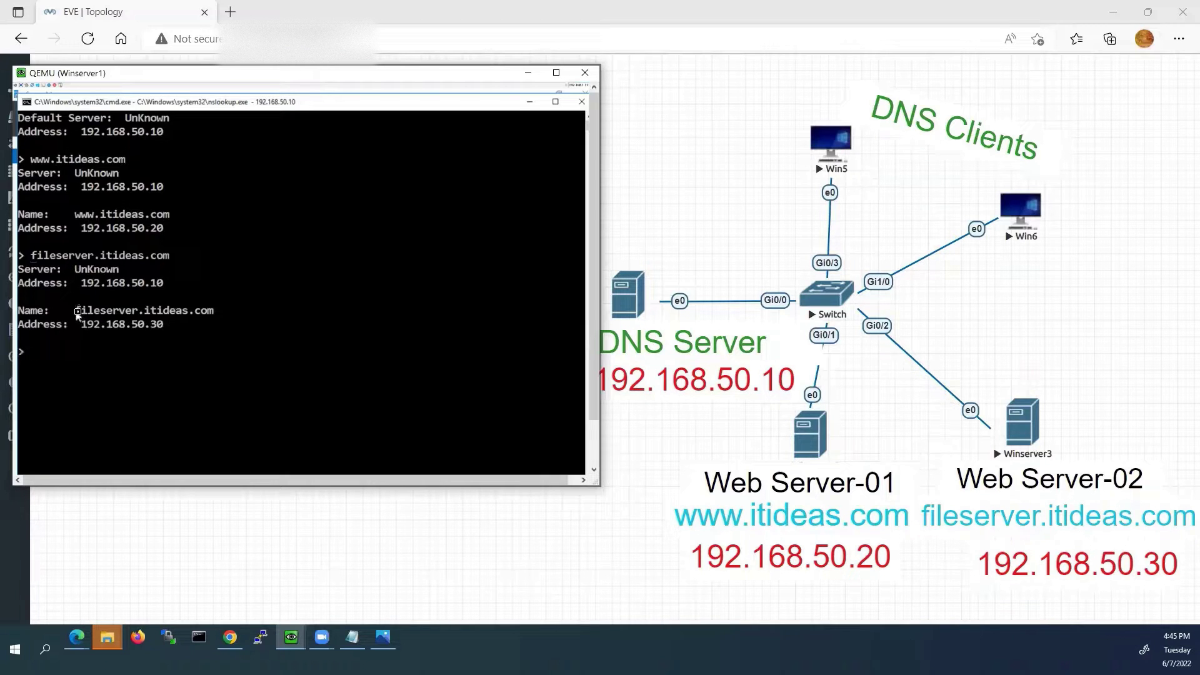
{"action": "left_click_drag", "start_coordinate": [77, 313], "coordinate": [218, 314]}
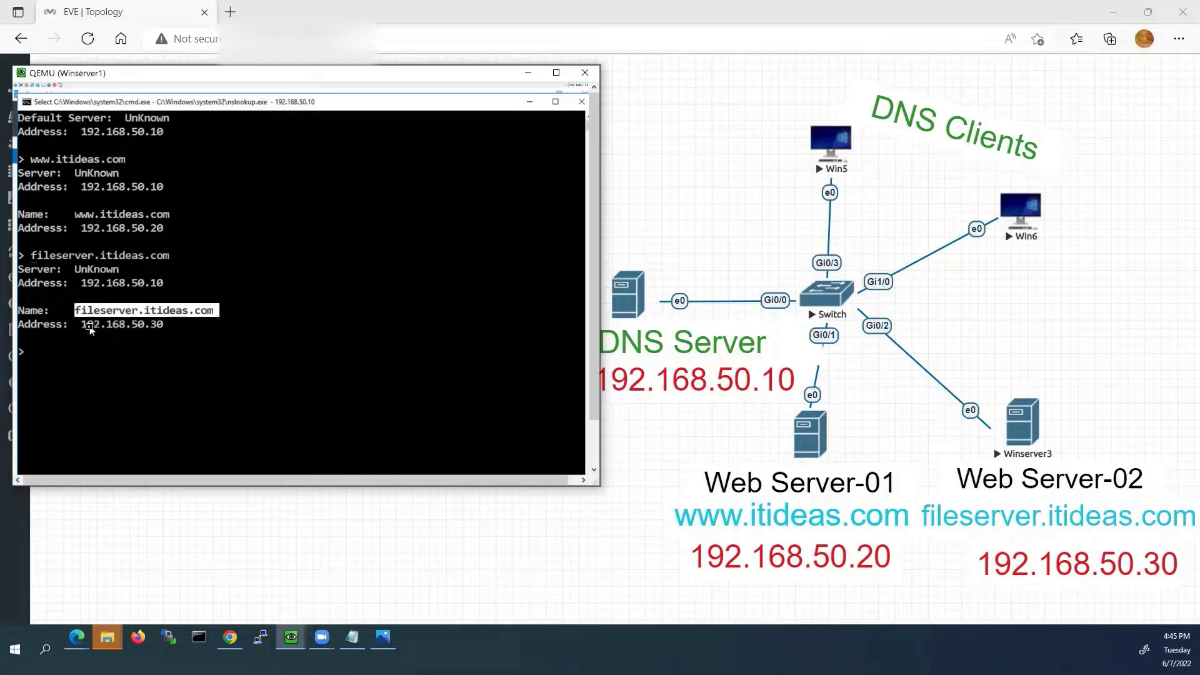
{"action": "left_click_drag", "start_coordinate": [87, 325], "coordinate": [137, 325]}
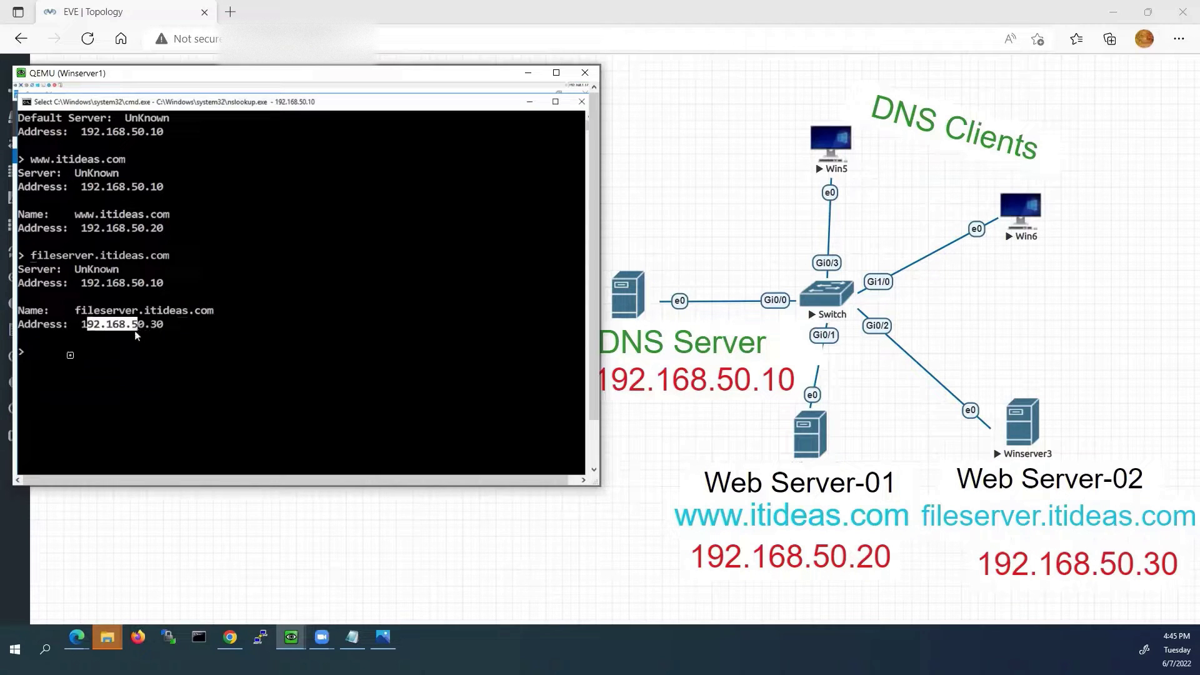
Test reverse resolution in nslookup by querying the IP address 192.168.50.20
{"action": "left_click", "coordinate": [65, 355]}
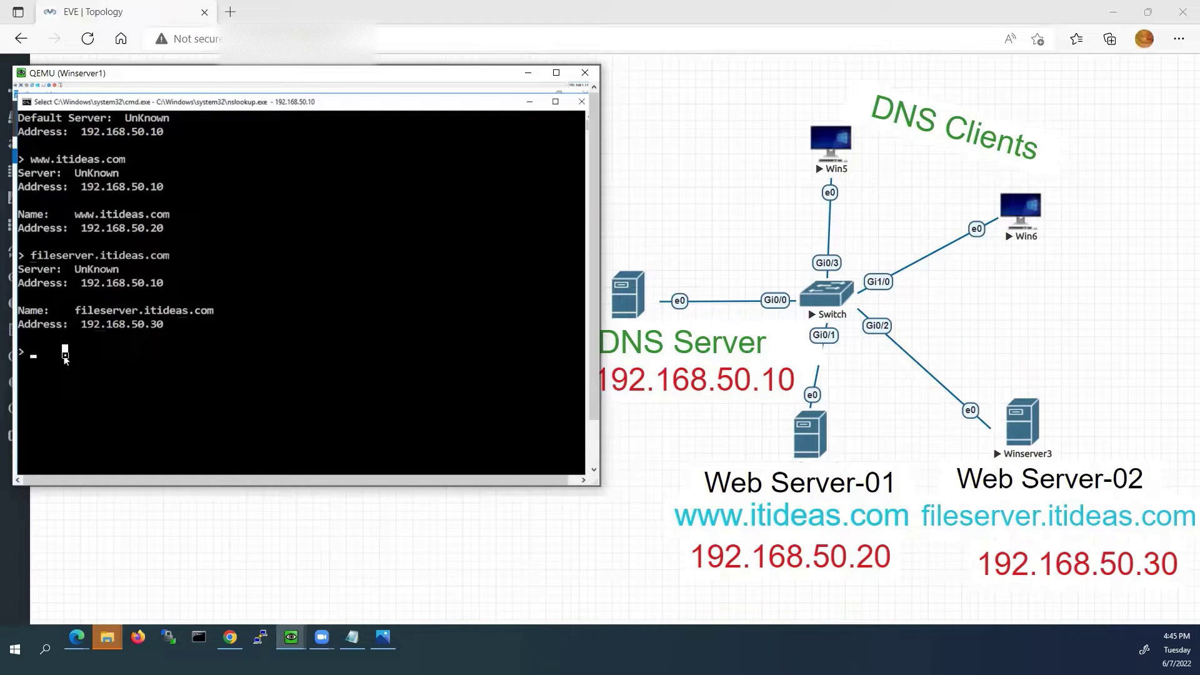
{"action": "key", "text": "Escape"}
{"action": "type", "text": "192.1"}
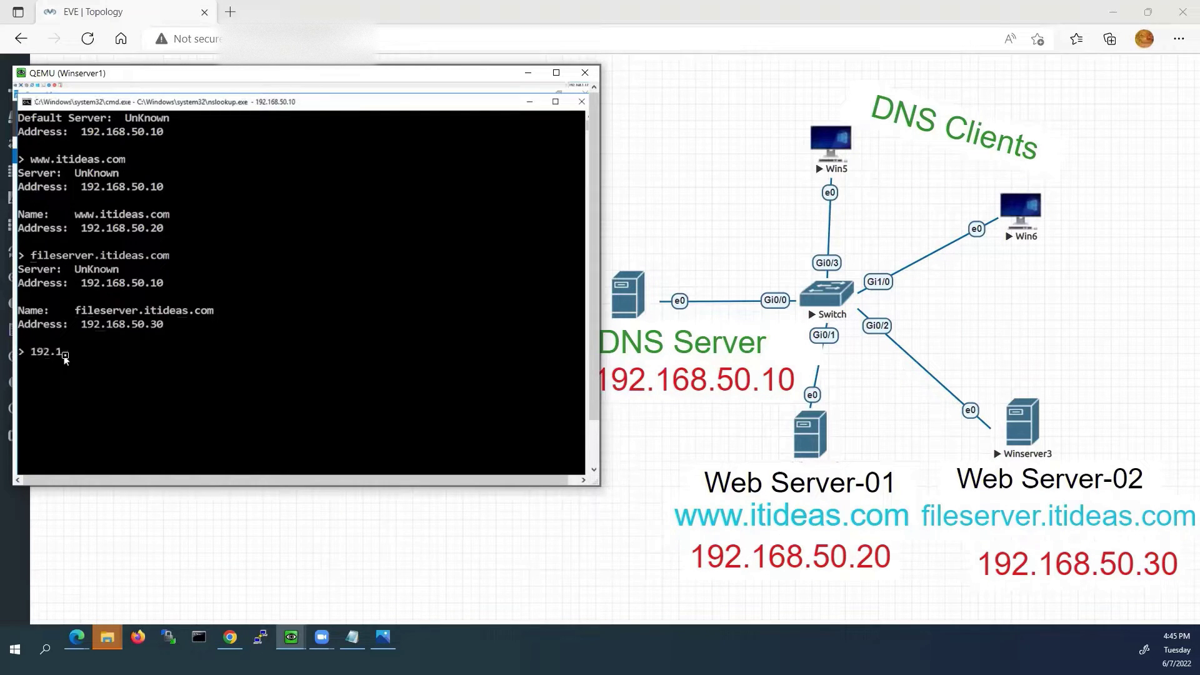
{"action": "type", "text": "68.50.20"}
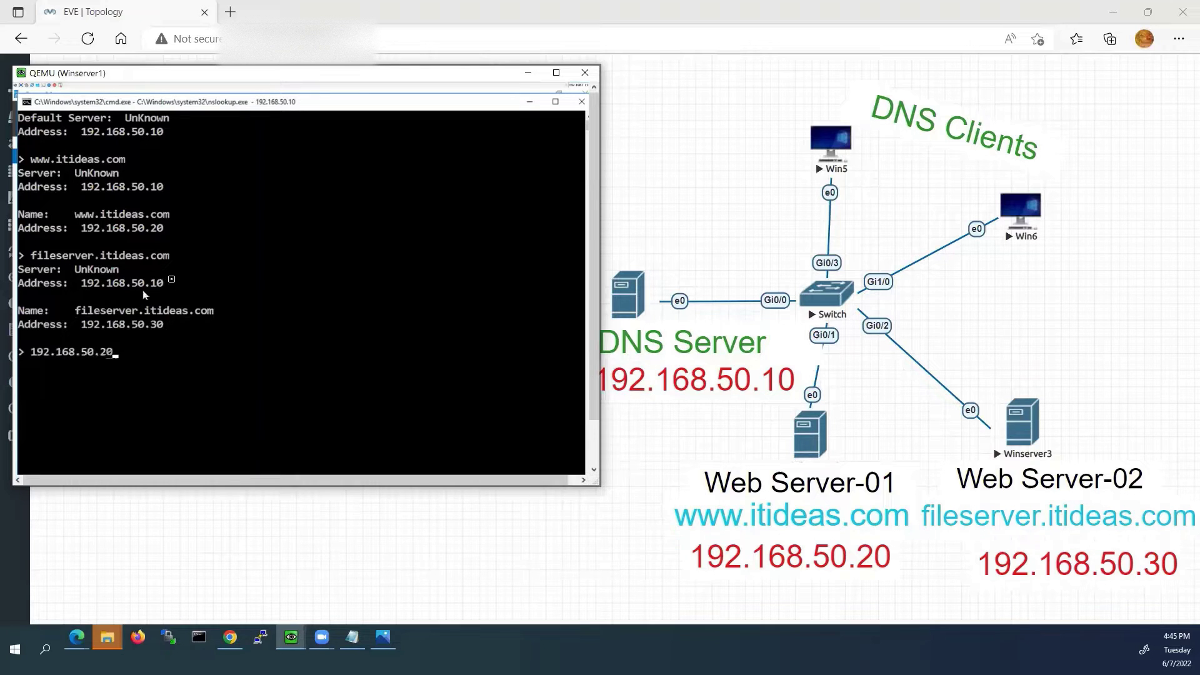
{"action": "key", "text": "Return"}
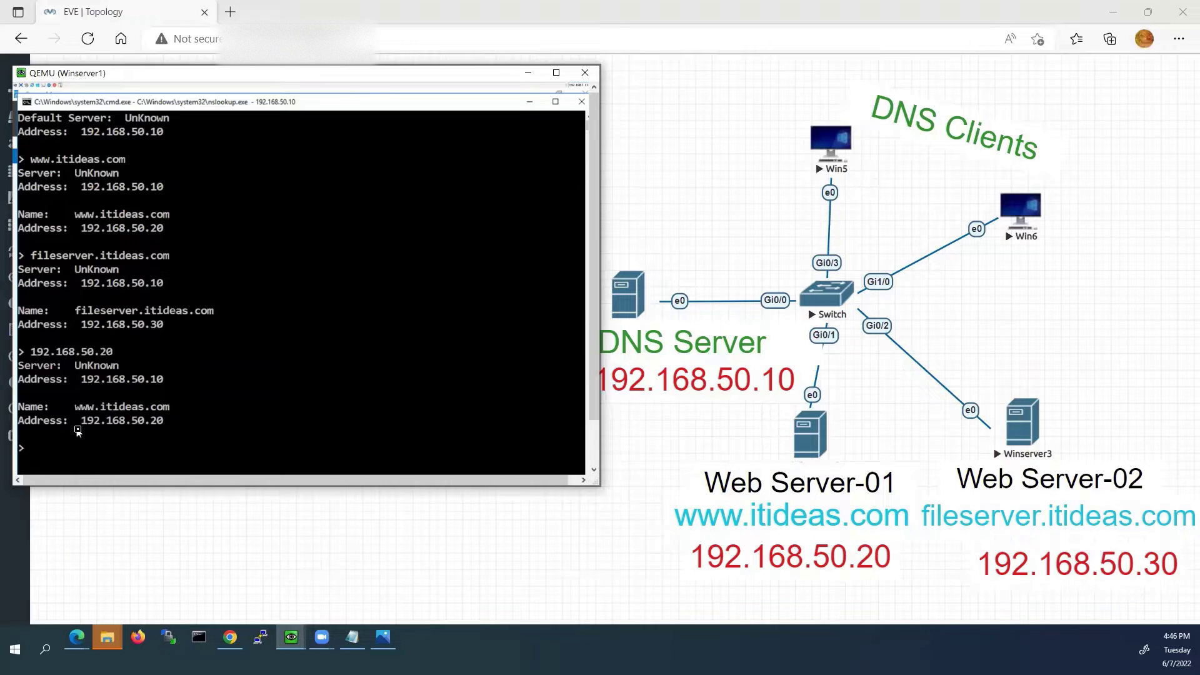
Run a second reverse lookup in nslookup for the IP address 192.168.50.30
{"action": "key", "text": "Up"}
{"action": "key", "text": "BackSpace"}
{"action": "key", "text": "BackSpace"}
{"action": "type", "text": "30"}
{"action": "key", "text": "Return"}
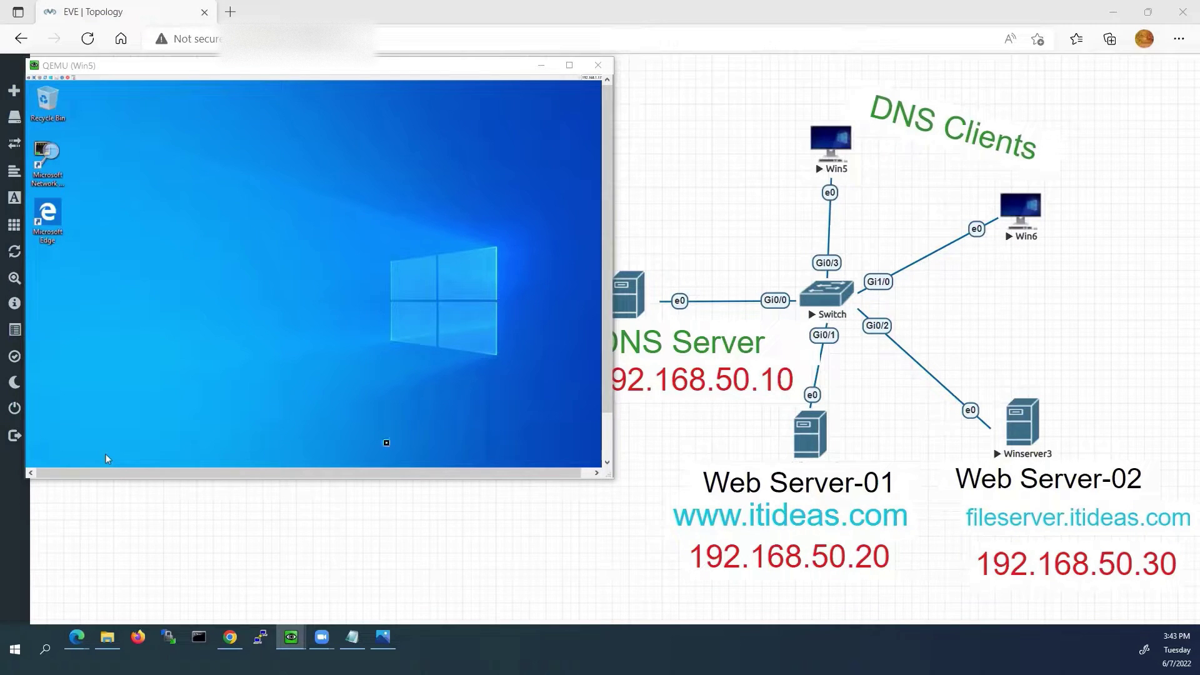
Open the Command Prompt on the Win5 client and display its full IP configuration with ipconfig /all
{"action": "left_click", "coordinate": [607, 439]}
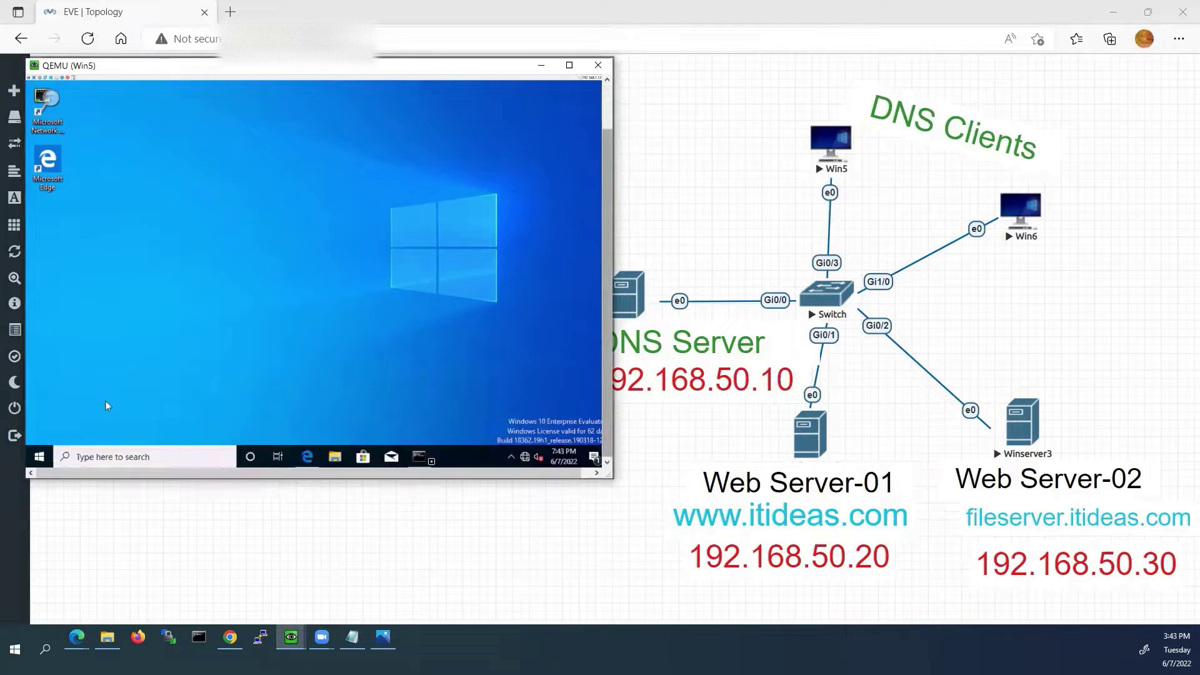
{"action": "left_click", "coordinate": [424, 461]}
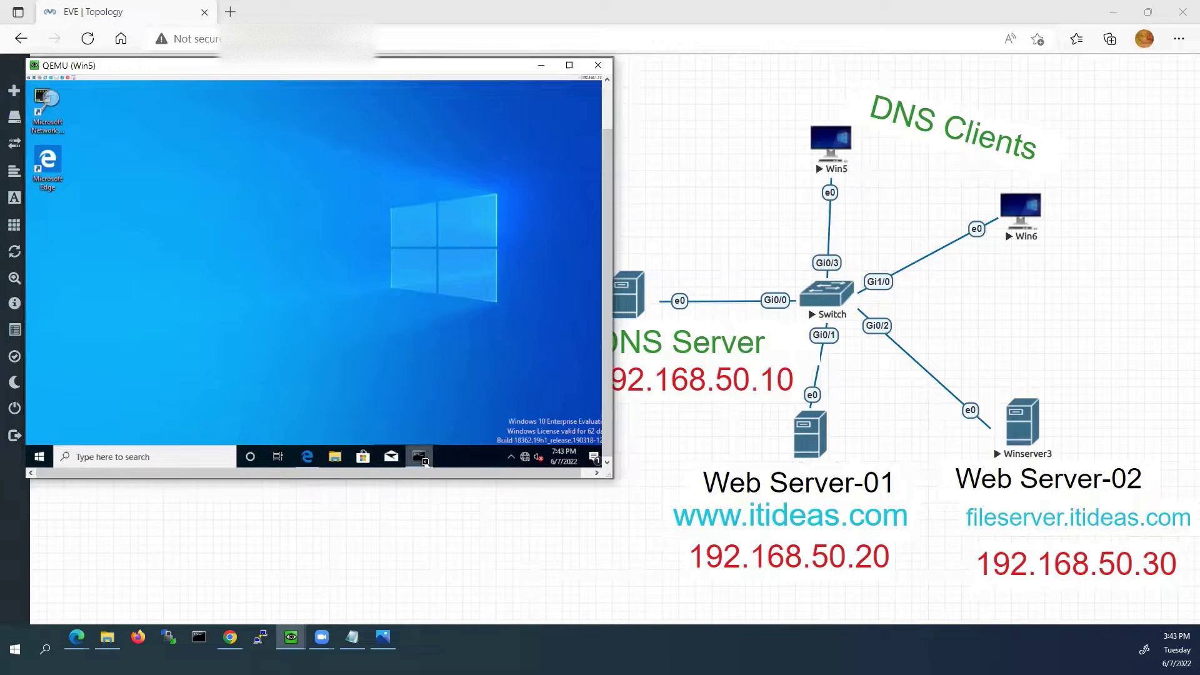
{"action": "left_click", "coordinate": [607, 110]}
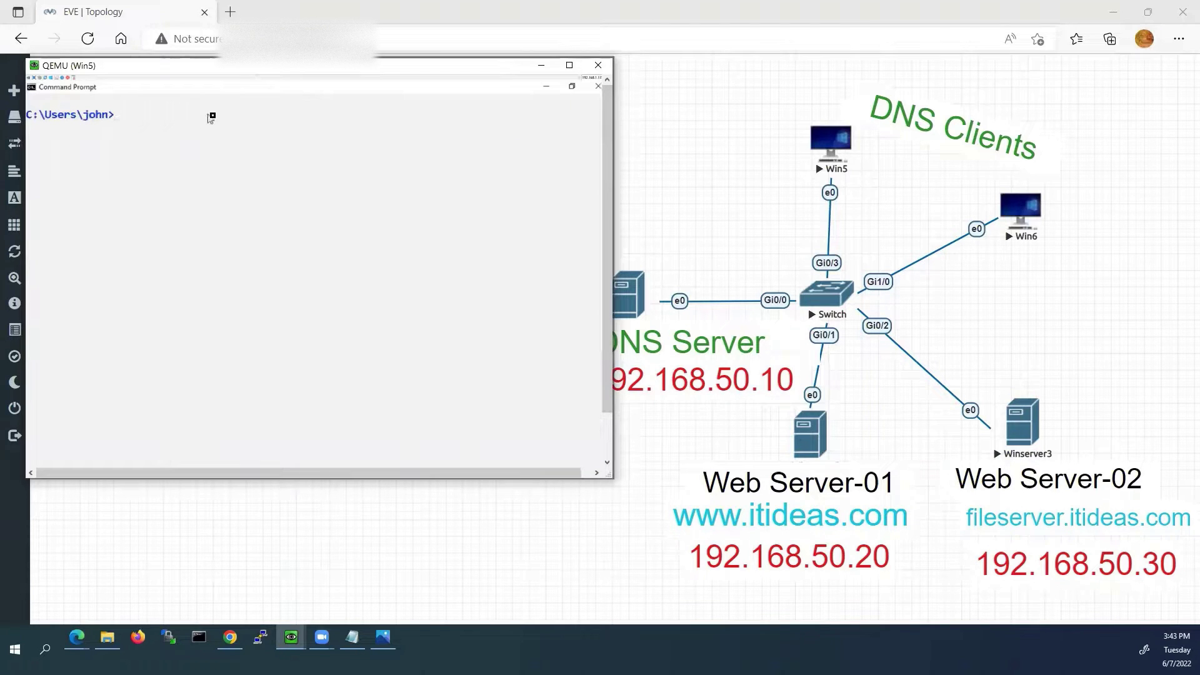
{"action": "type", "text": "ipconfig /all"}
{"action": "key", "text": "Return"}
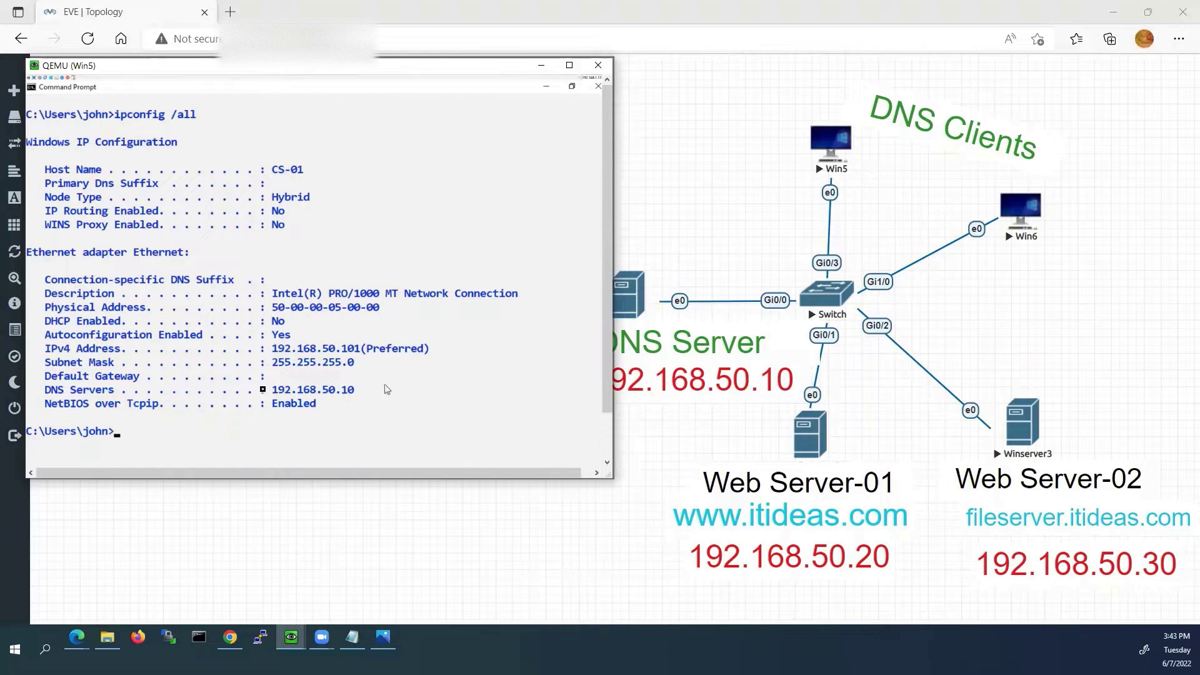
Ping the DNS server at 192.168.50.10 from the Win5 client and check the replies
{"action": "left_click", "coordinate": [143, 433]}
{"action": "left_click", "coordinate": [194, 430]}
{"action": "type", "text": "ping 192.168."}
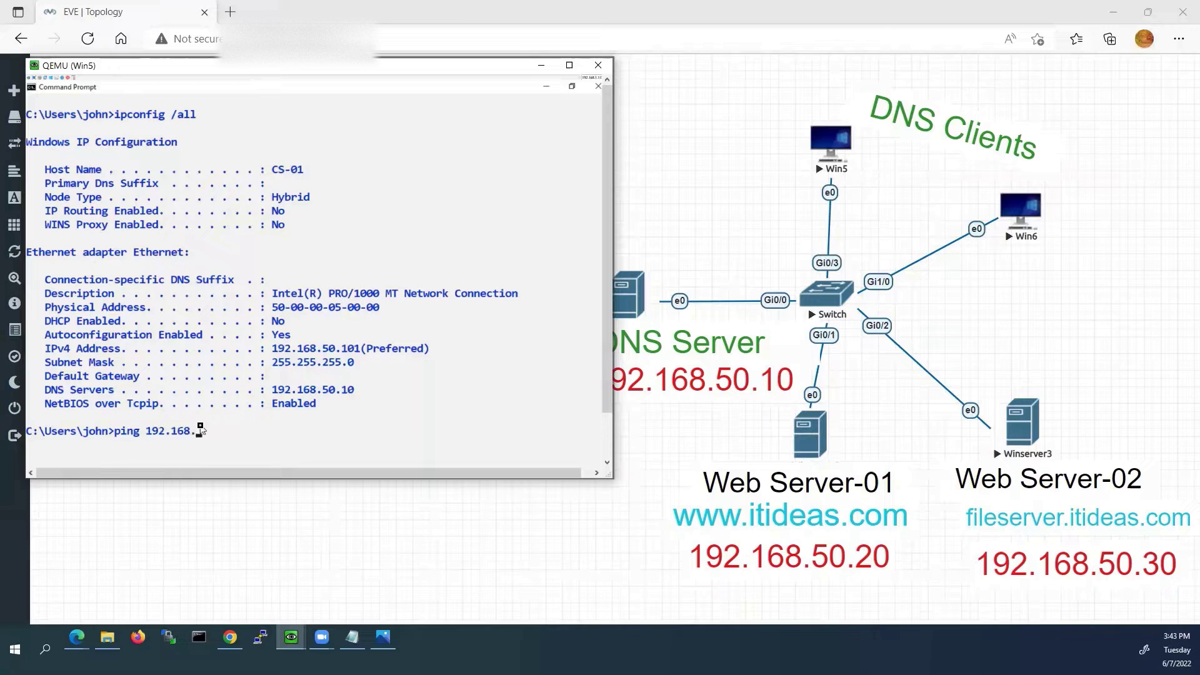
{"action": "type", "text": "50.10"}
{"action": "key", "text": "Return"}
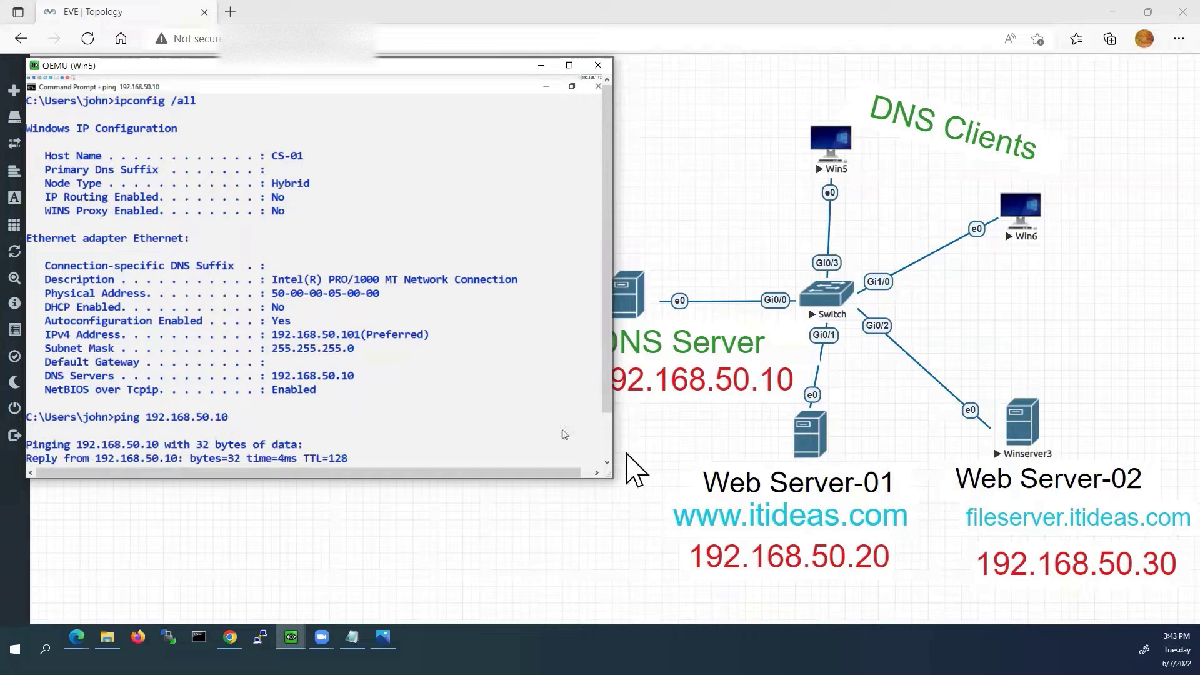
{"action": "left_click", "coordinate": [608, 442]}
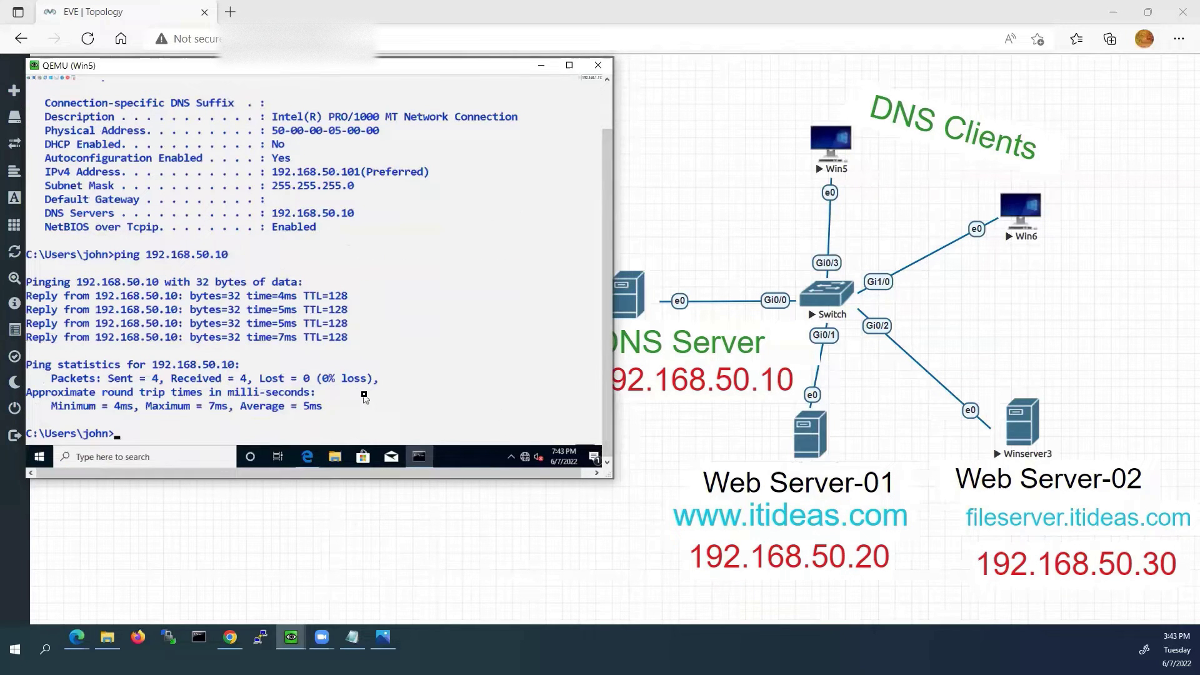
Ping Web Server-01 at 192.168.50.20 from the Win5 client
{"action": "key", "text": "Up"}
{"action": "key", "text": "BackSpace"}
{"action": "type", "text": "3"}
{"action": "key", "text": "BackSpace"}
{"action": "type", "text": "20"}
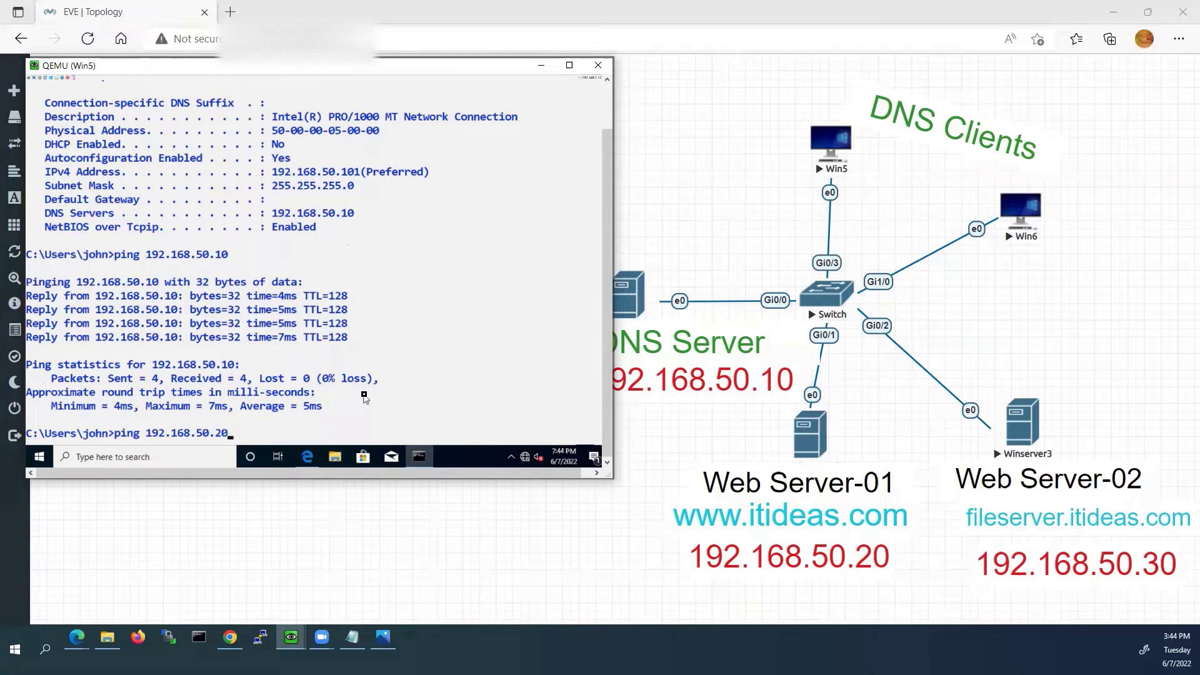
{"action": "key", "text": "Return"}
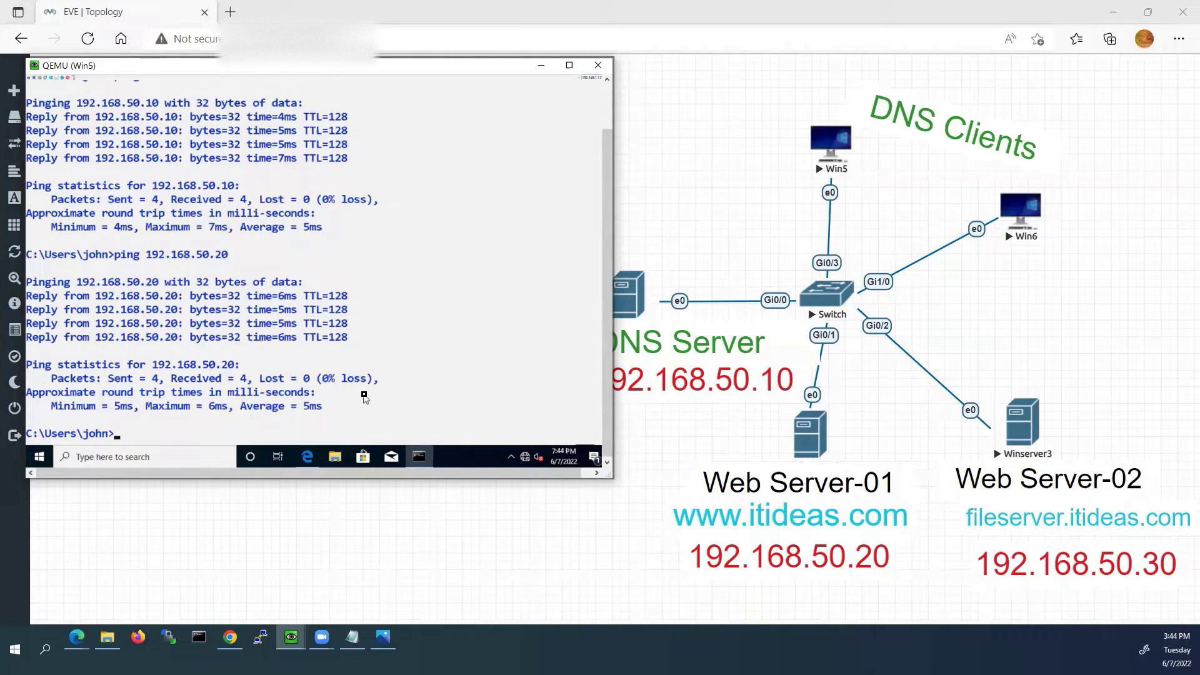
Ping Web Server-02 at 192.168.50.30 from the Win5 client
{"action": "key", "text": "Up"}
{"action": "key", "text": "BackSpace"}
{"action": "type", "text": "30"}
{"action": "key", "text": "Return"}
{"action": "left_click", "coordinate": [313, 455]}
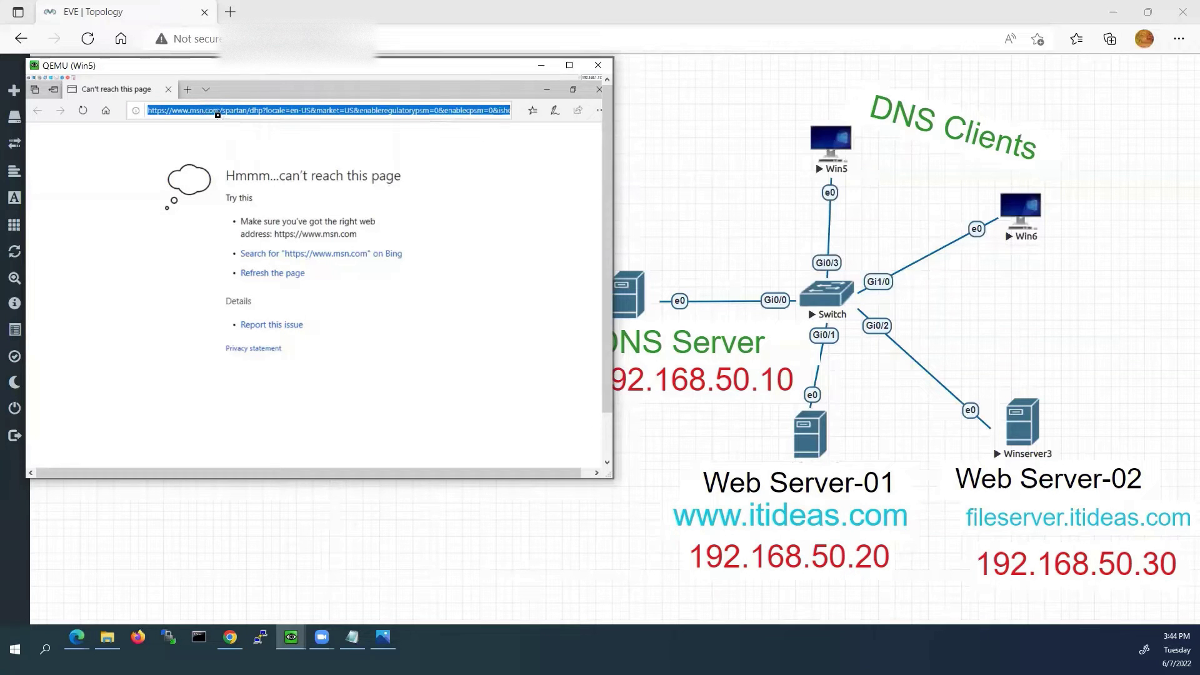
{"action": "type", "text": "www.itideas.com/"}
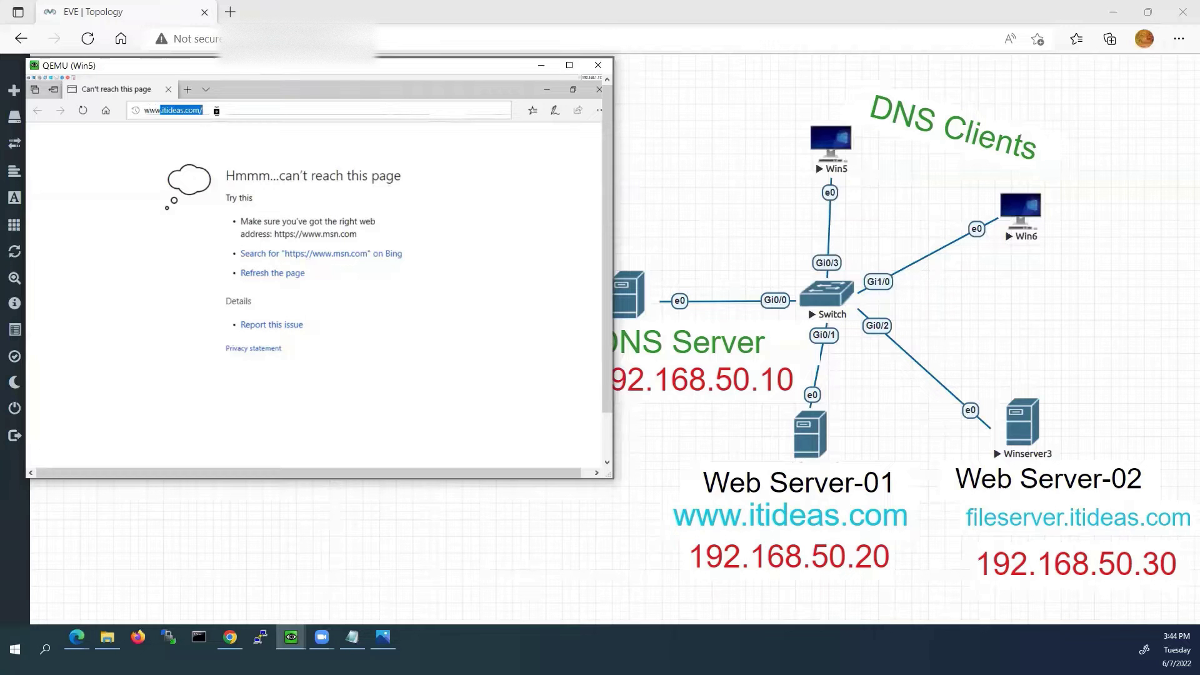
{"action": "key", "text": "Return"}
{"action": "key", "text": "Return"}
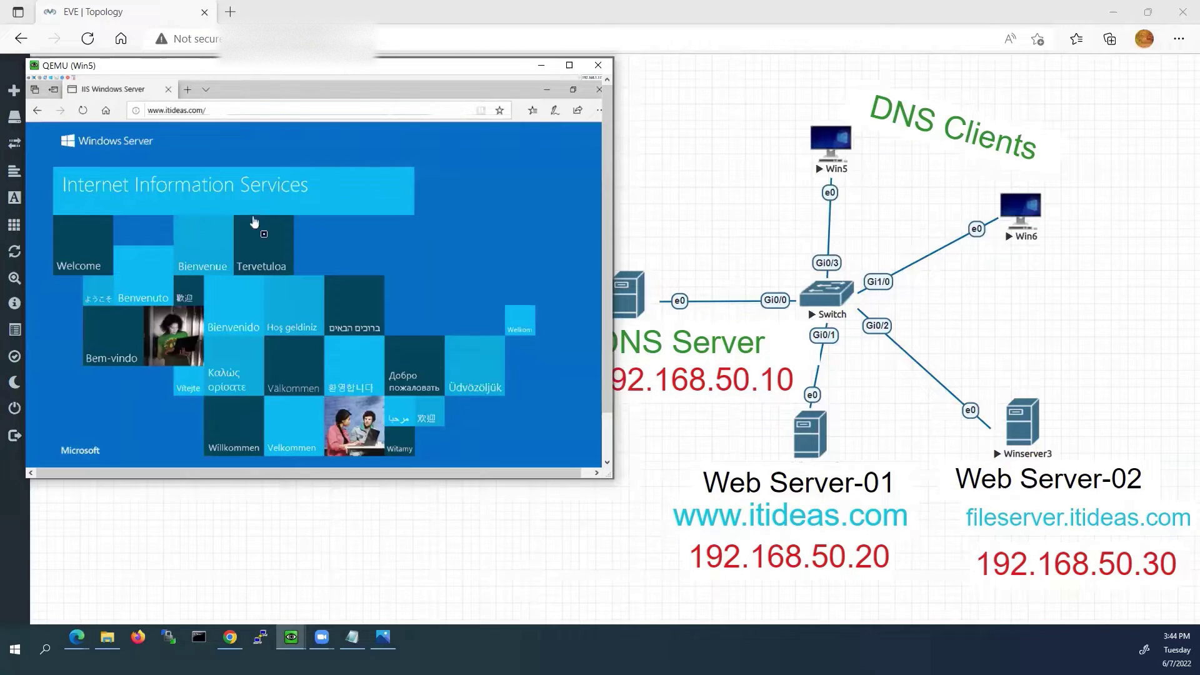
Load fileserver.itideas.com in a new browser tab on the Win5 client
{"action": "left_click", "coordinate": [211, 111]}
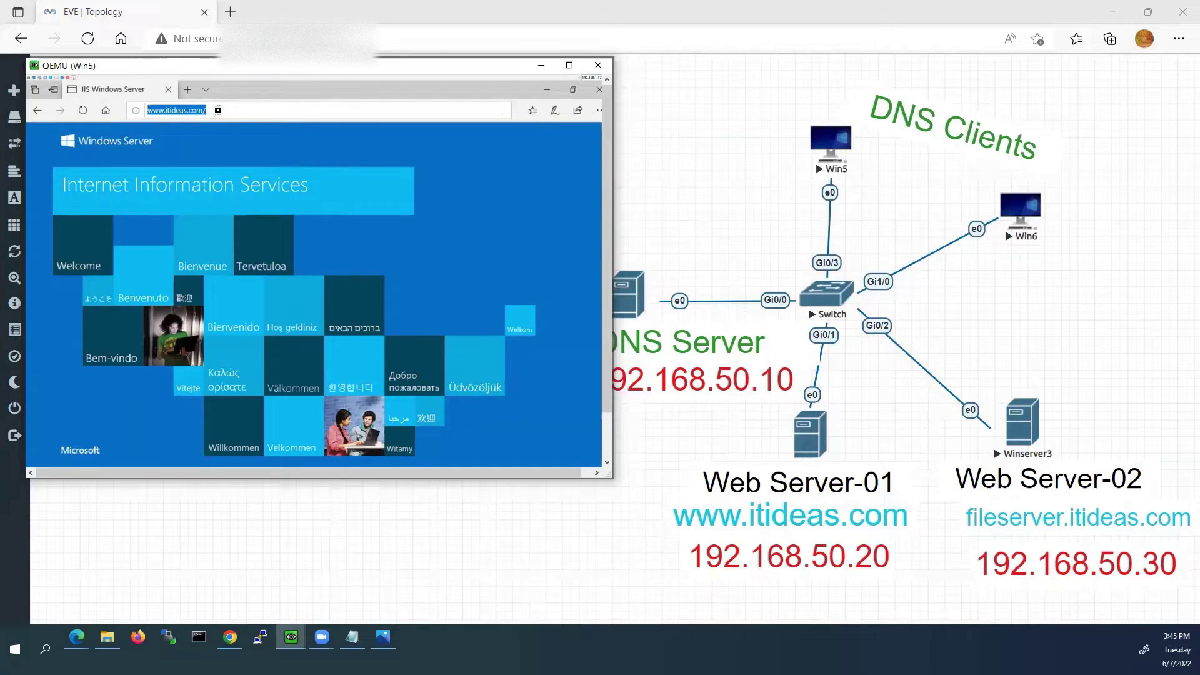
{"action": "mouse_move", "coordinate": [218, 110]}
{"action": "left_mouse_down"}
{"action": "mouse_move", "coordinate": [185, 93]}
{"action": "mouse_move", "coordinate": [217, 118]}
{"action": "left_mouse_up"}
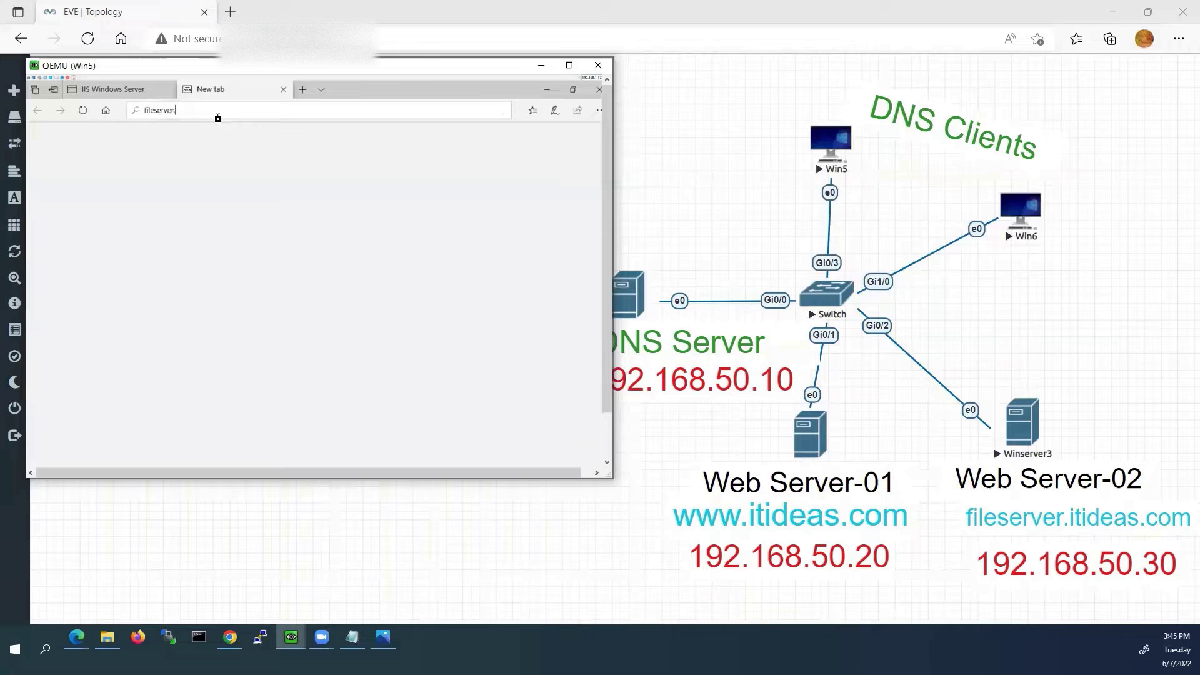
{"action": "type", "text": ".itide"}
{"action": "type", "text": "as.com"}
{"action": "key", "text": "Return"}
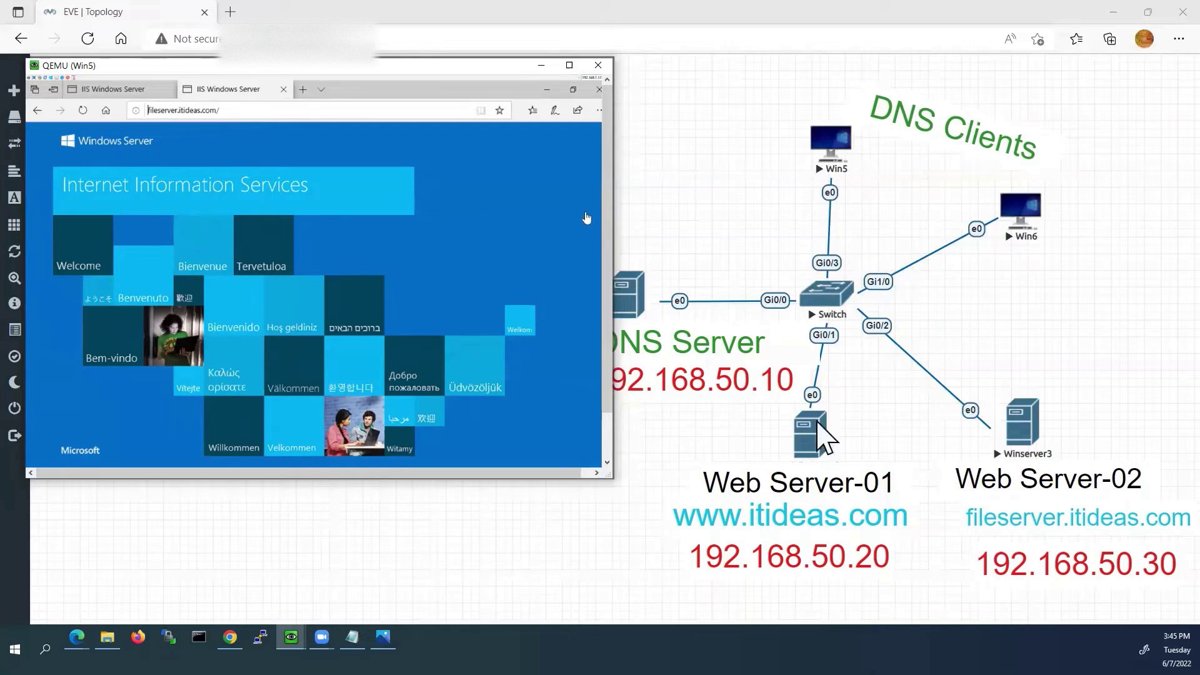
Switch to the Win6 client and ping the DNS server at 192.168.50.10 from its command prompt
{"action": "mouse_move", "coordinate": [291, 637]}
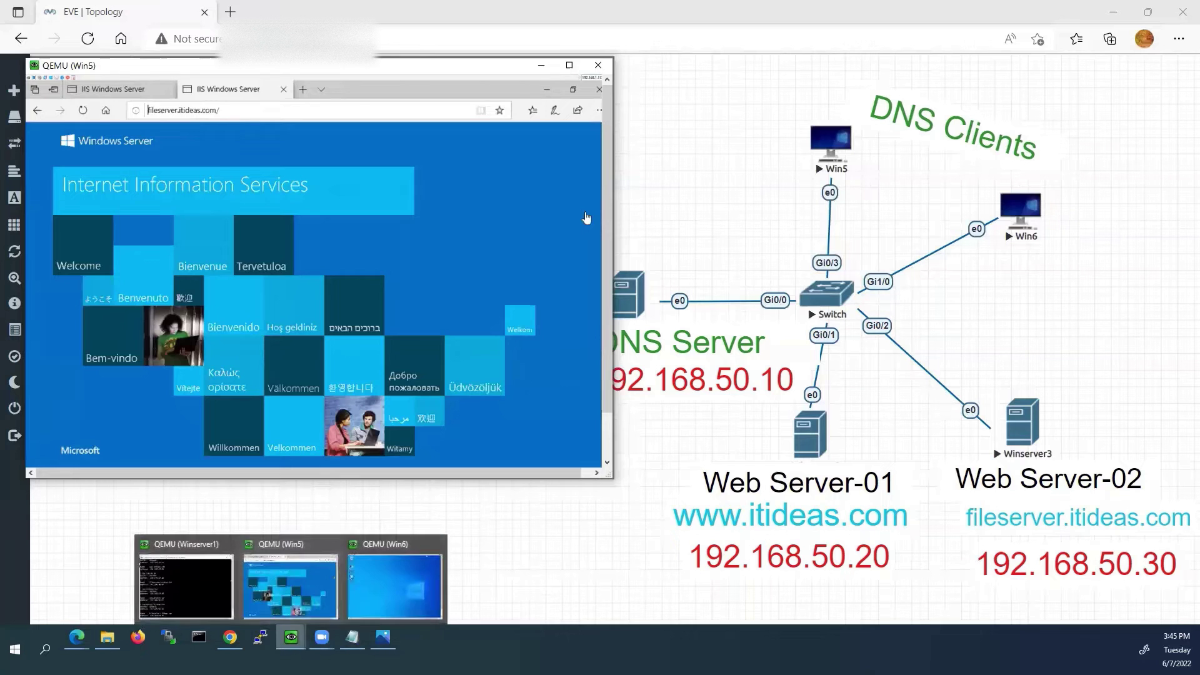
{"action": "left_click", "coordinate": [414, 607]}
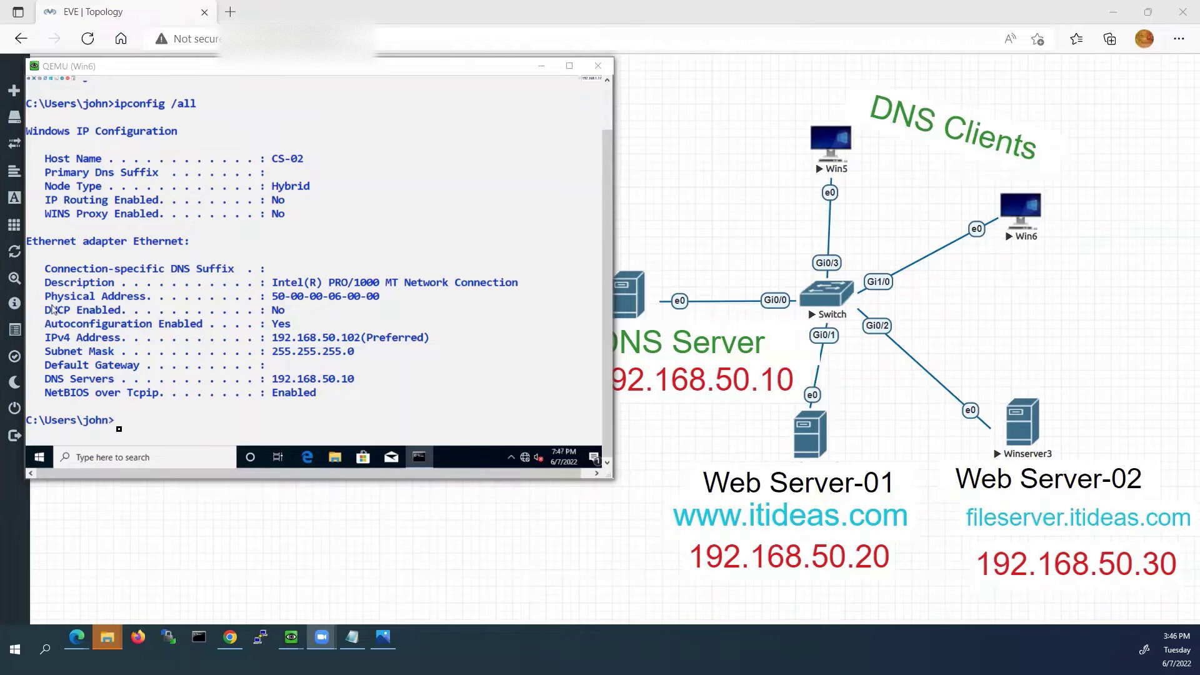
{"action": "left_click", "coordinate": [228, 321]}
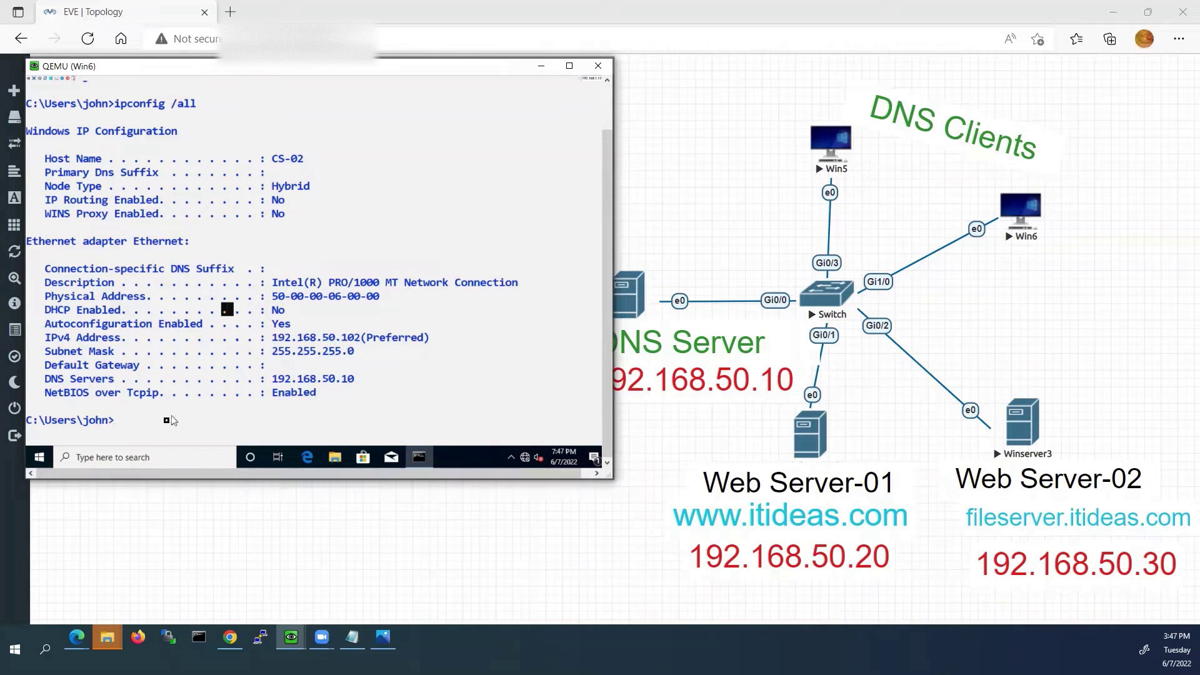
{"action": "type", "text": "ping 192.16"}
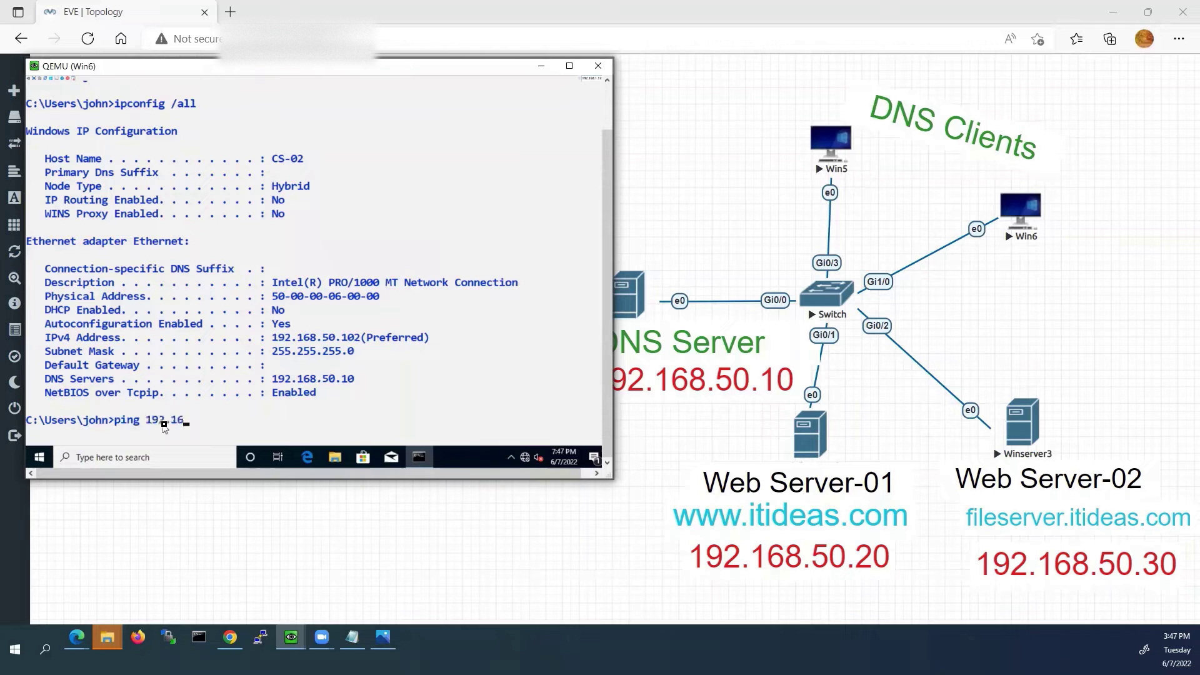
{"action": "type", "text": "8.50.10"}
{"action": "key", "text": "Return"}
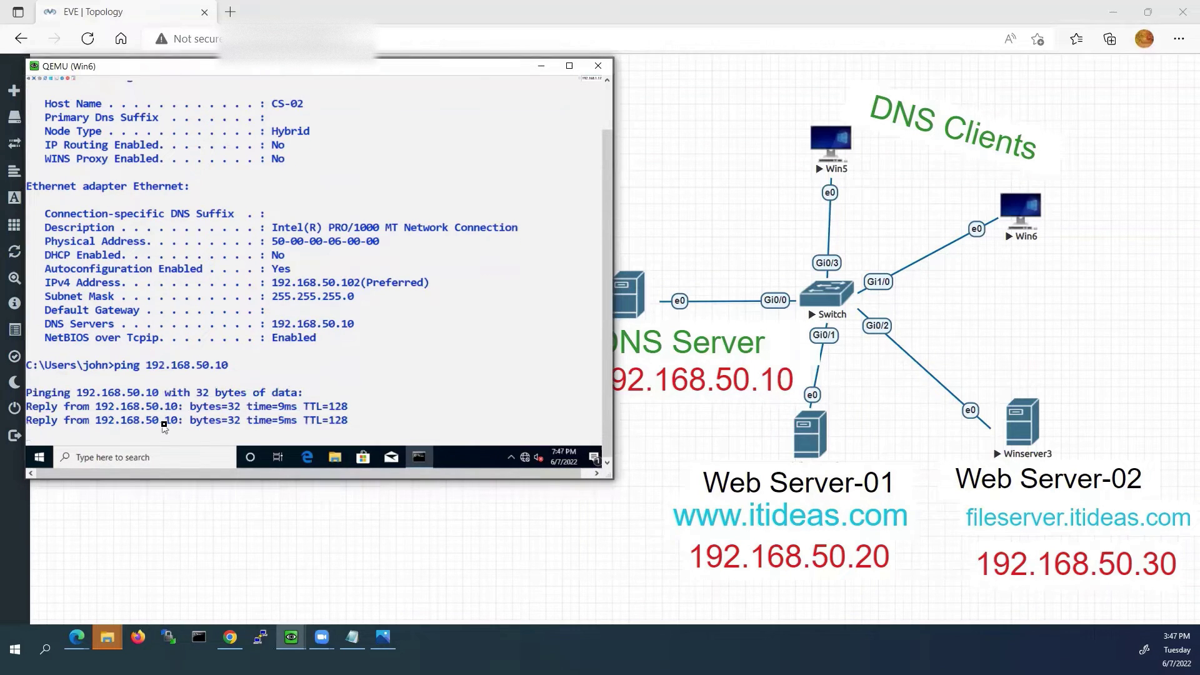
{"action": "key", "text": "ctrl+c"}
Ping Web Server-01 at 192.168.50.20 from the Win6 client
{"action": "key", "text": "Up"}
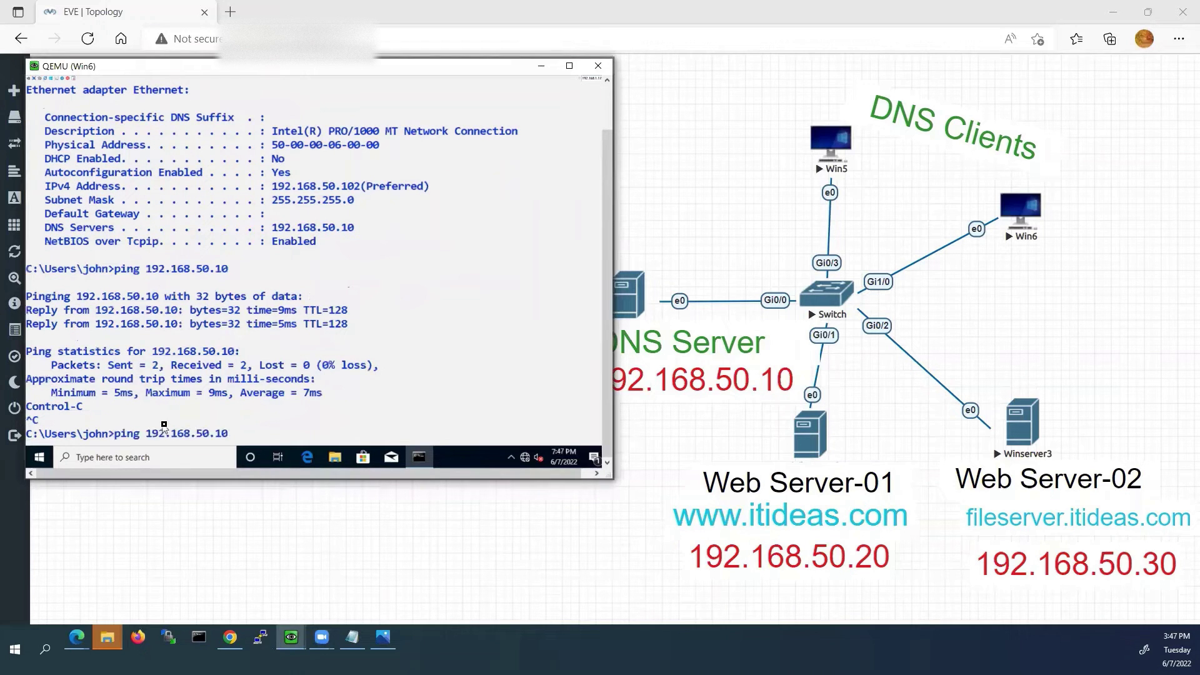
{"action": "key", "text": "BackSpace"}
{"action": "key", "text": "BackSpace"}
{"action": "type", "text": "20"}
{"action": "key", "text": "Return"}
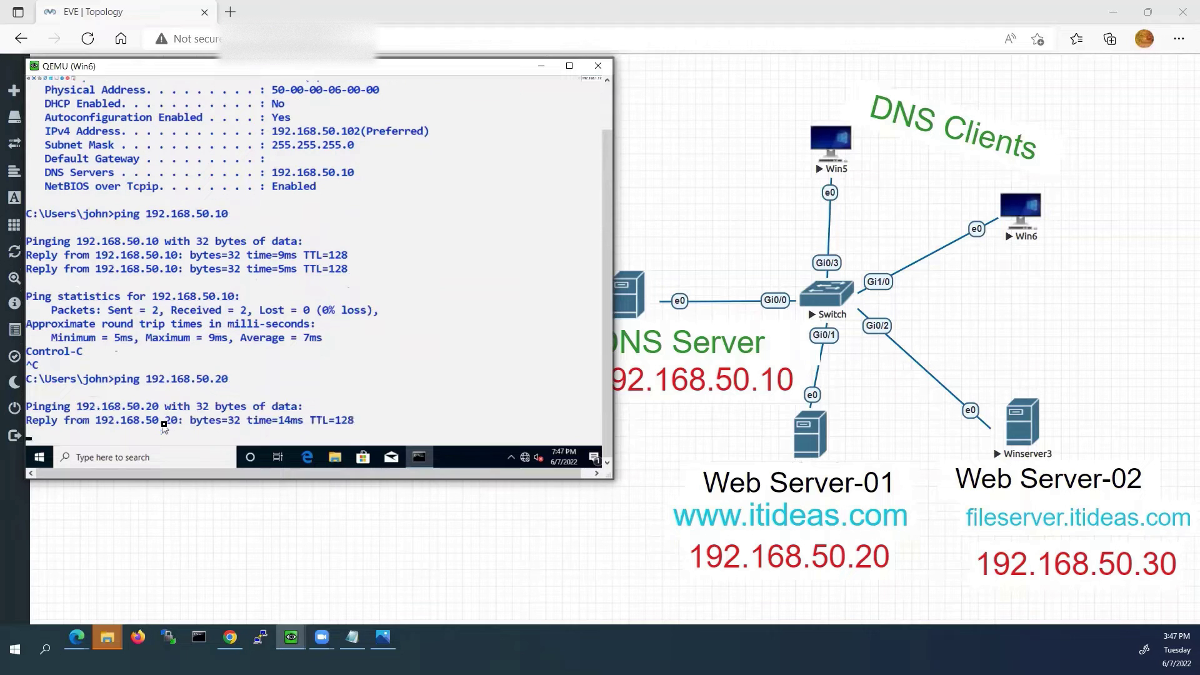
{"action": "key", "text": "ctrl+c"}
Ping Web Server-02 at 192.168.50.30 from the Win6 client
{"action": "key", "text": "Up"}
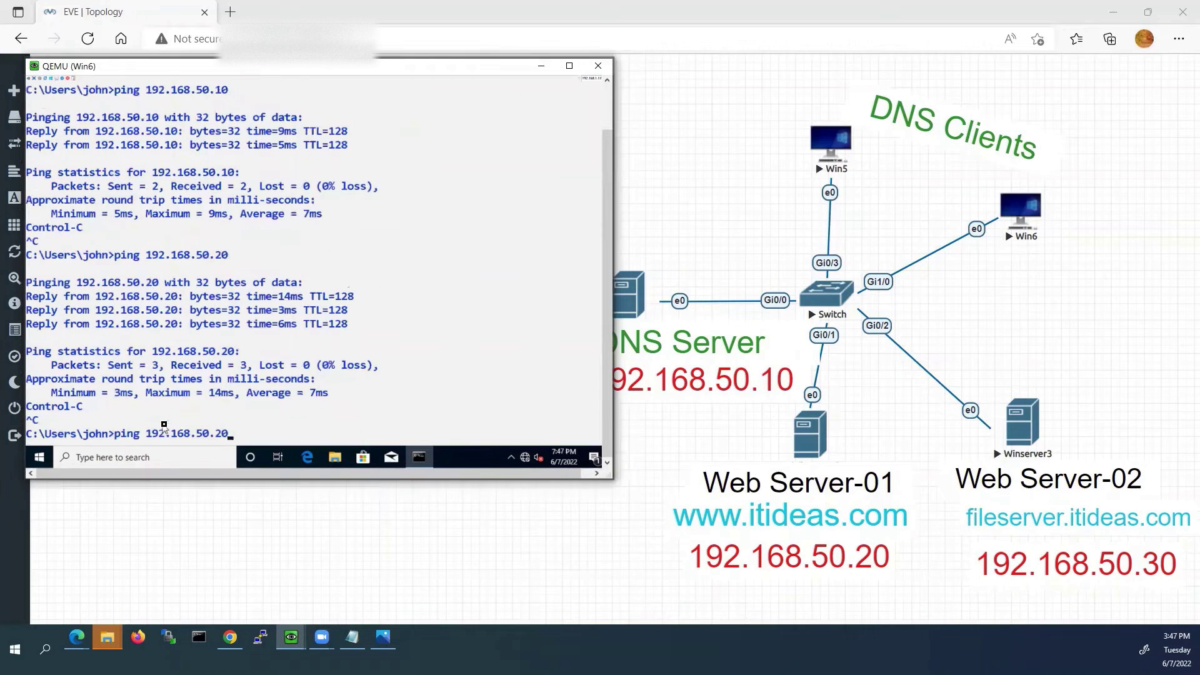
{"action": "key", "text": "BackSpace"}
{"action": "key", "text": "BackSpace"}
{"action": "type", "text": "30"}
{"action": "key", "text": "Return"}
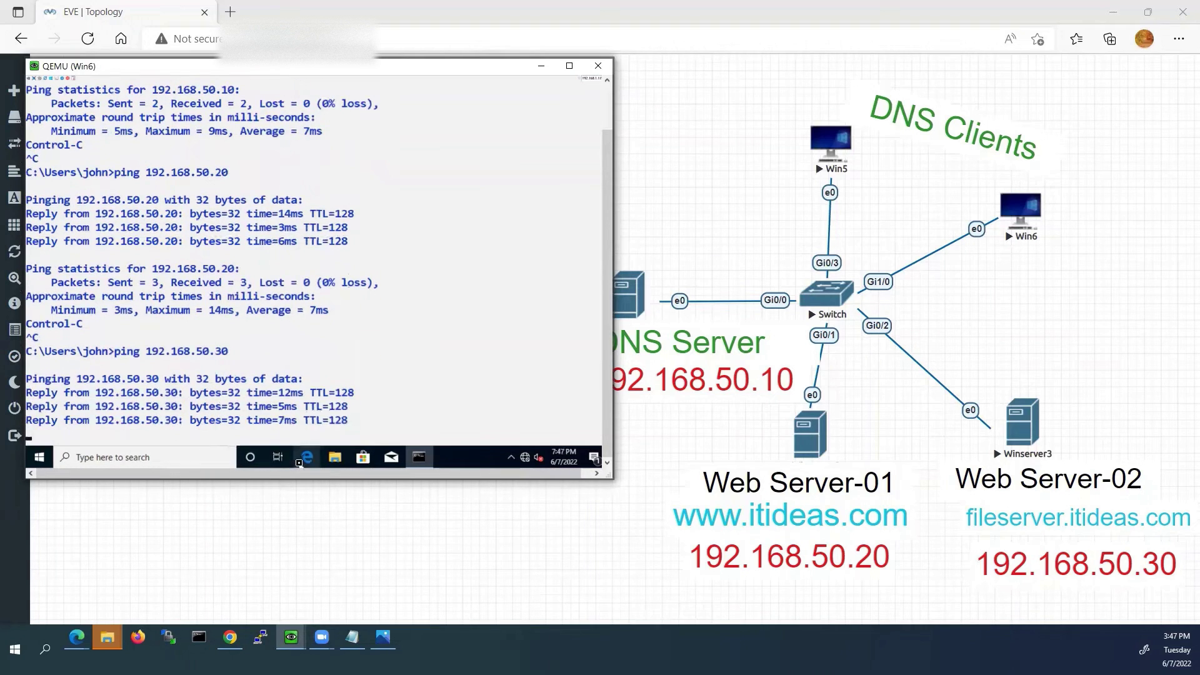
{"action": "key", "text": "ctrl+c"}
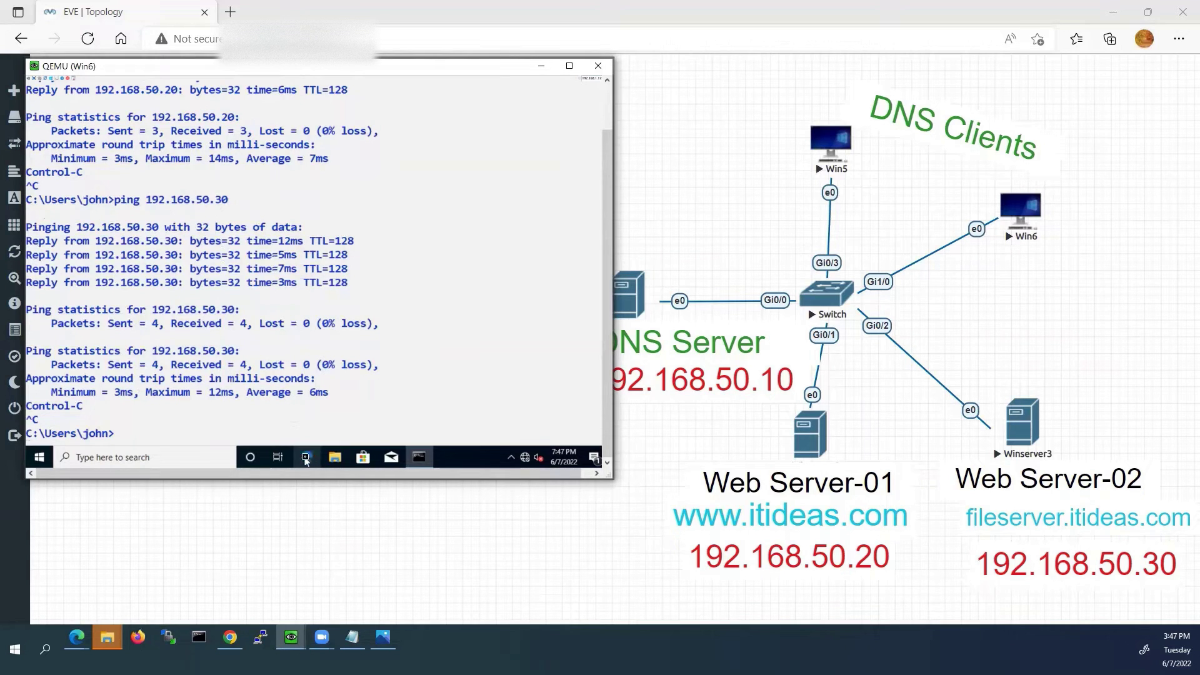
{"action": "left_click", "coordinate": [314, 459]}
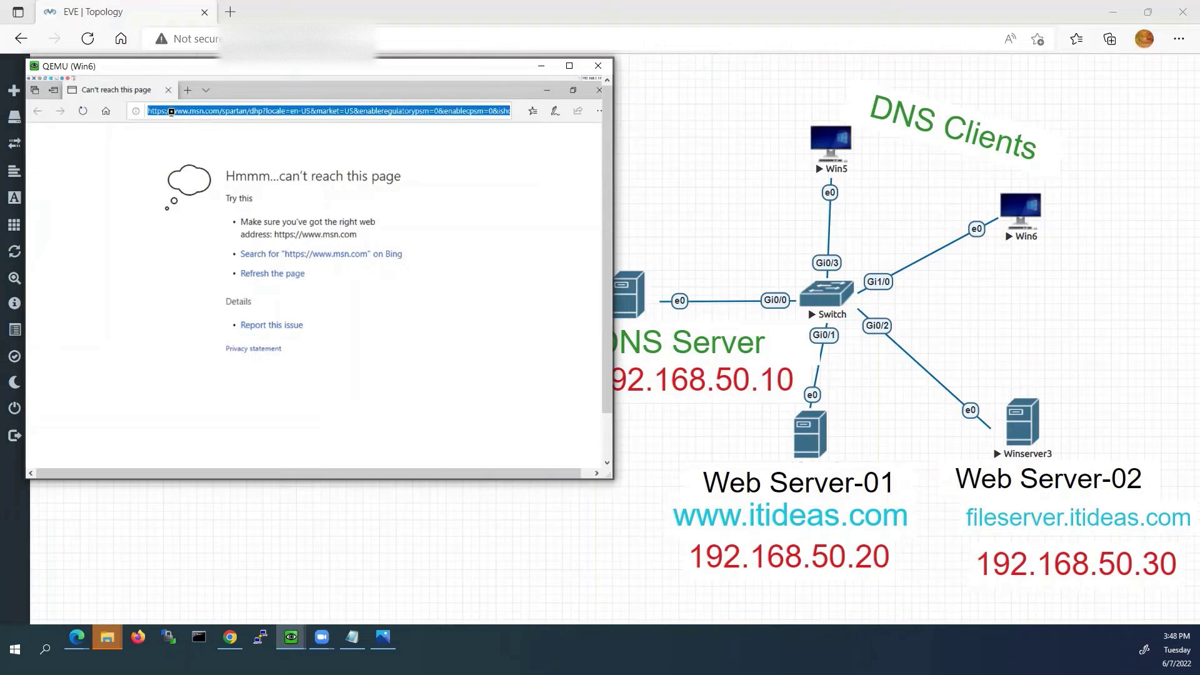
{"action": "type", "text": "www.itideas.com/"}
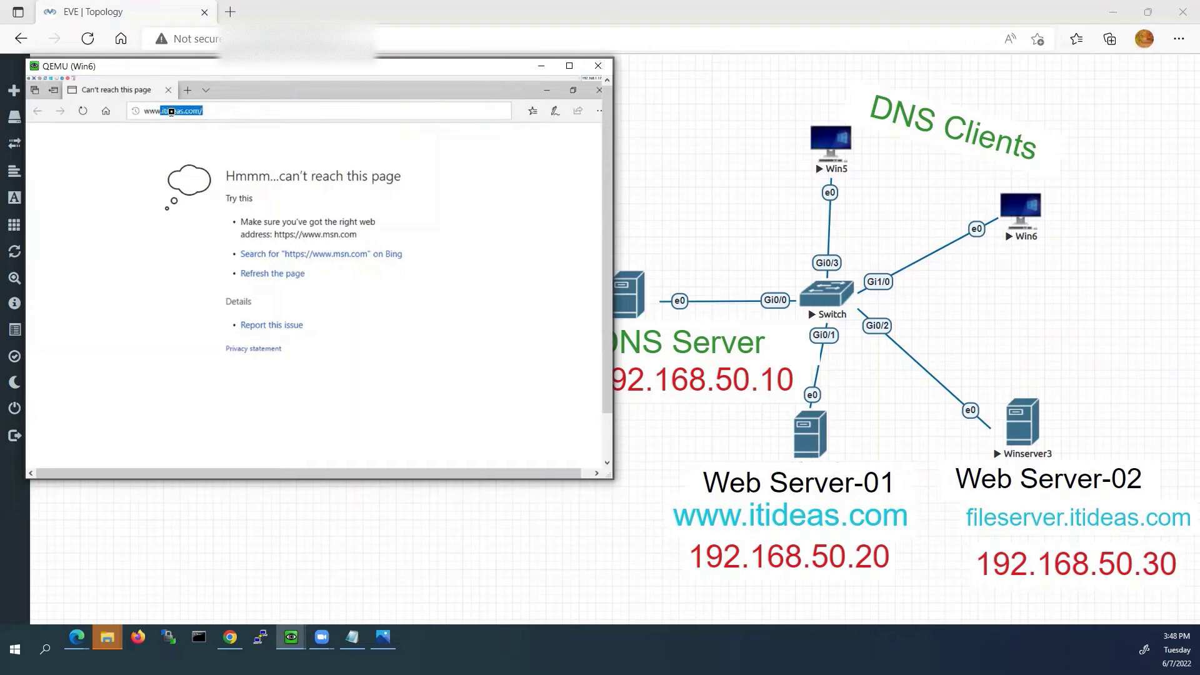
{"action": "key", "text": "Return"}
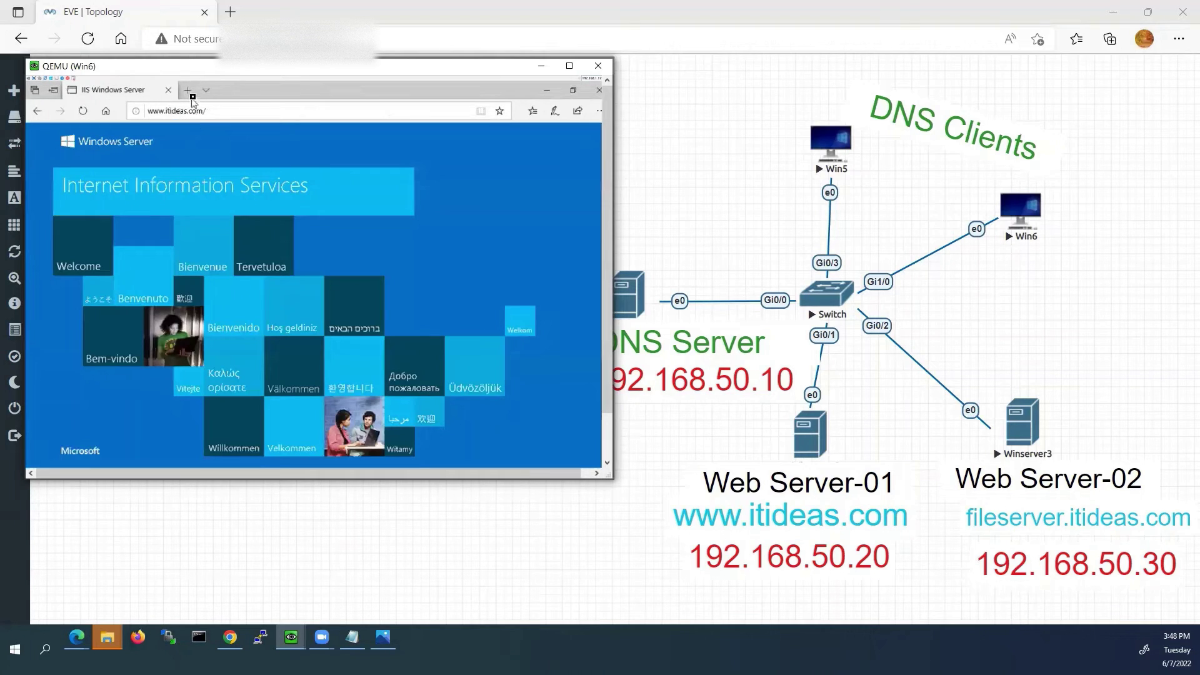
Load fileserver.itideas.com in a new browser tab on the Win6 client
{"action": "left_click", "coordinate": [188, 91]}
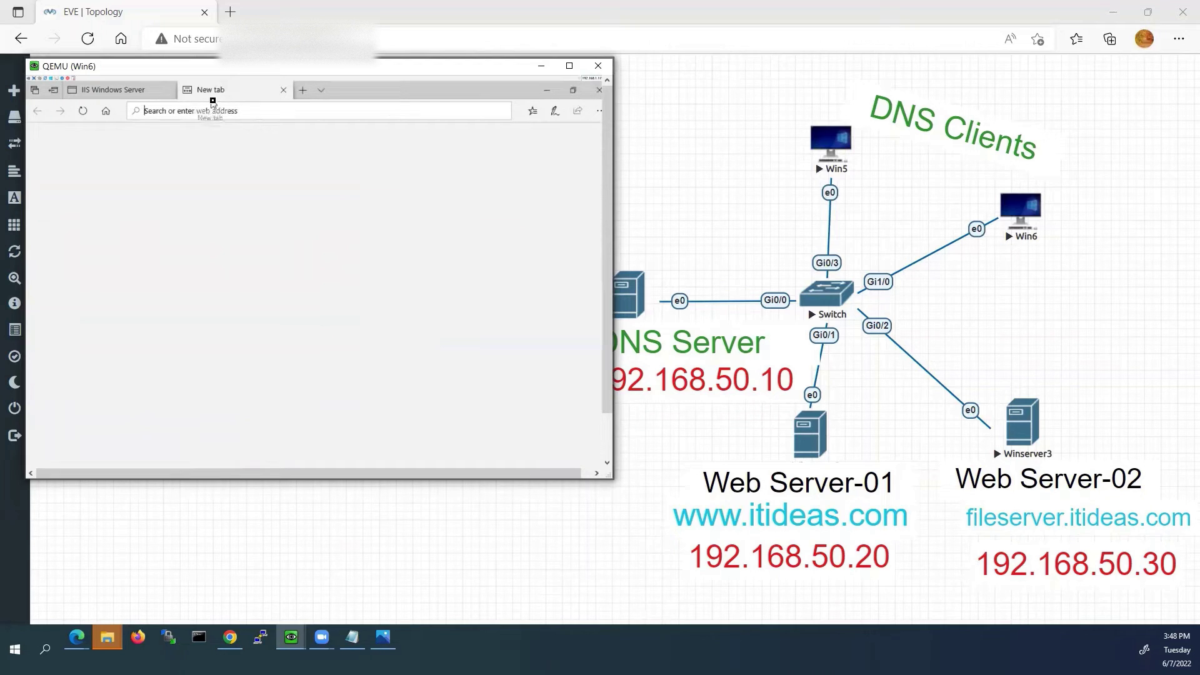
{"action": "type", "text": "fileserver.itideas.com"}
{"action": "key", "text": "Return"}
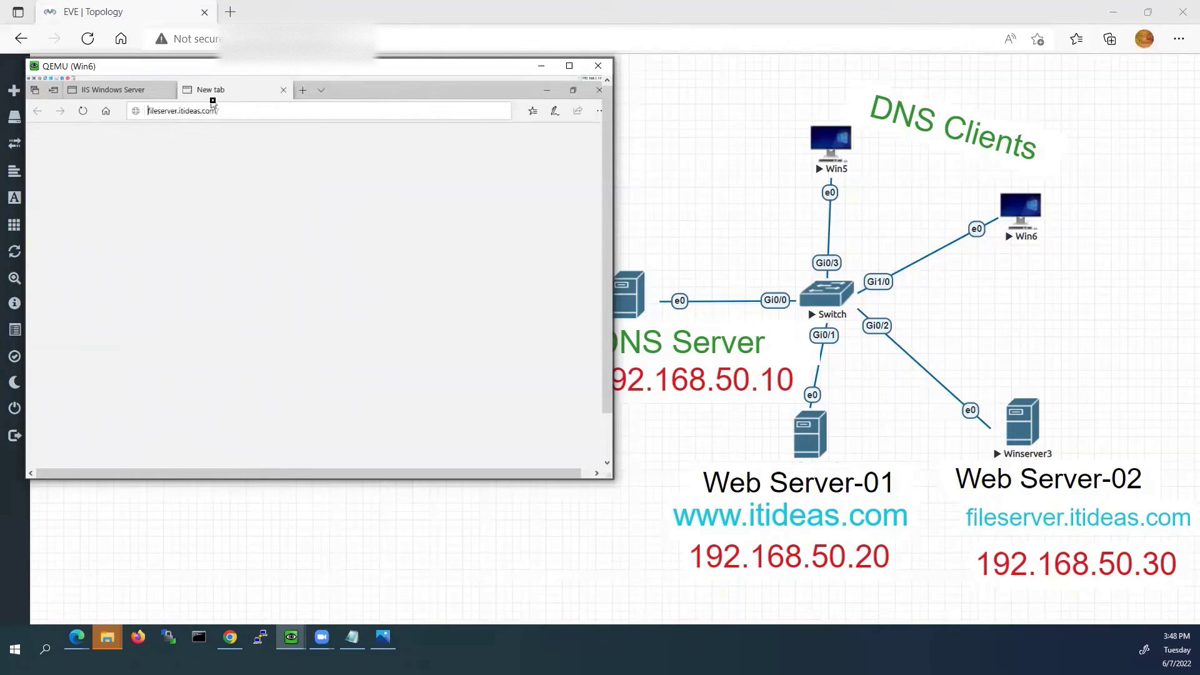